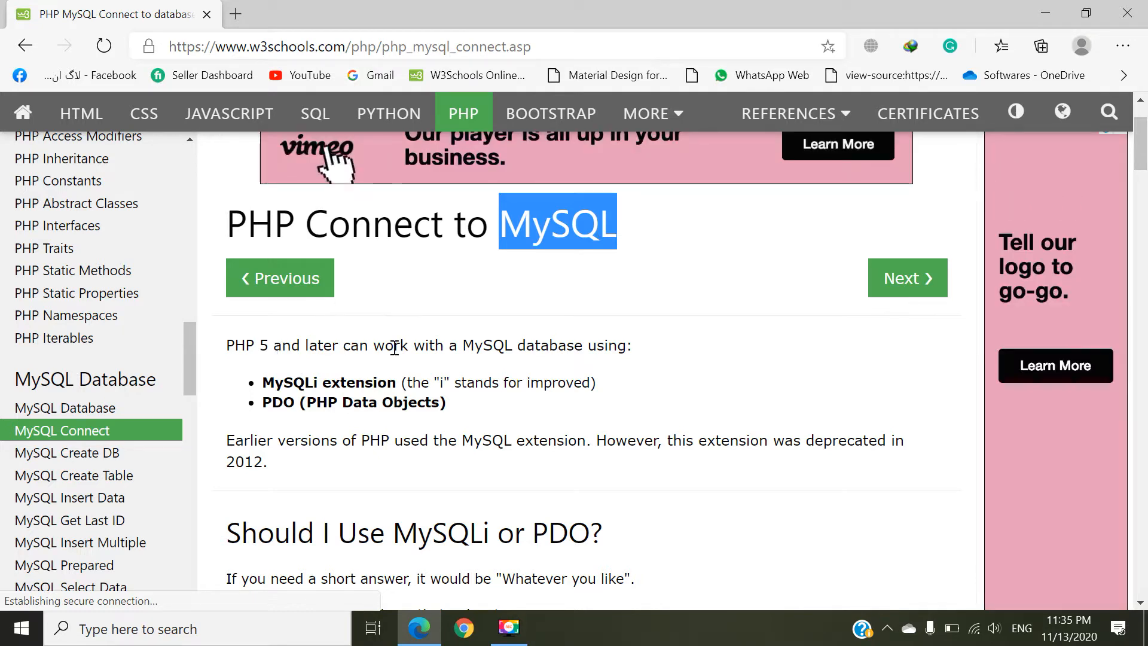
Step: Read the introduction on connecting PHP to MySQL, covering the MySQLi extension, PDO and the older MySQL extension
double_click(481, 345)
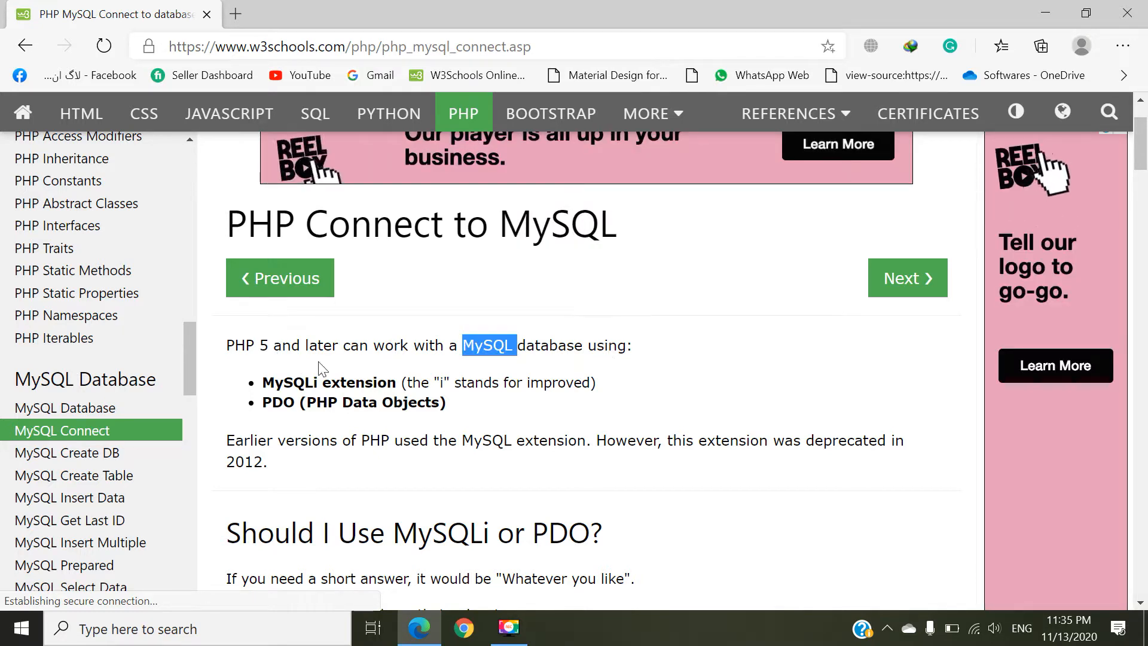
scroll(307, 289, down, 1)
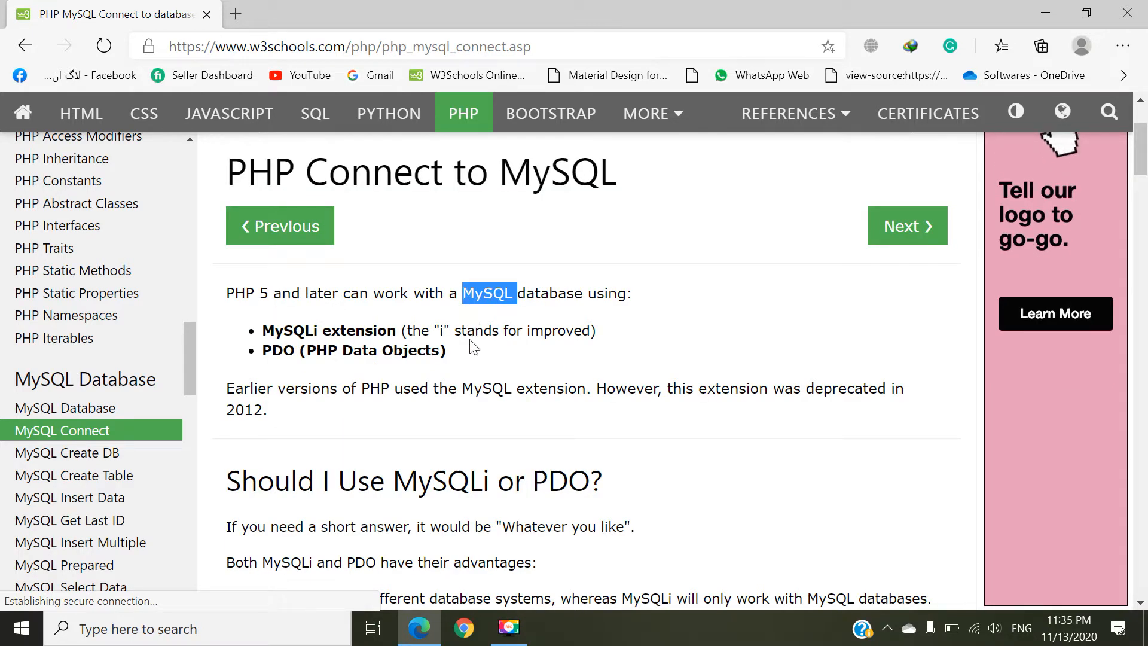
double_click(293, 330)
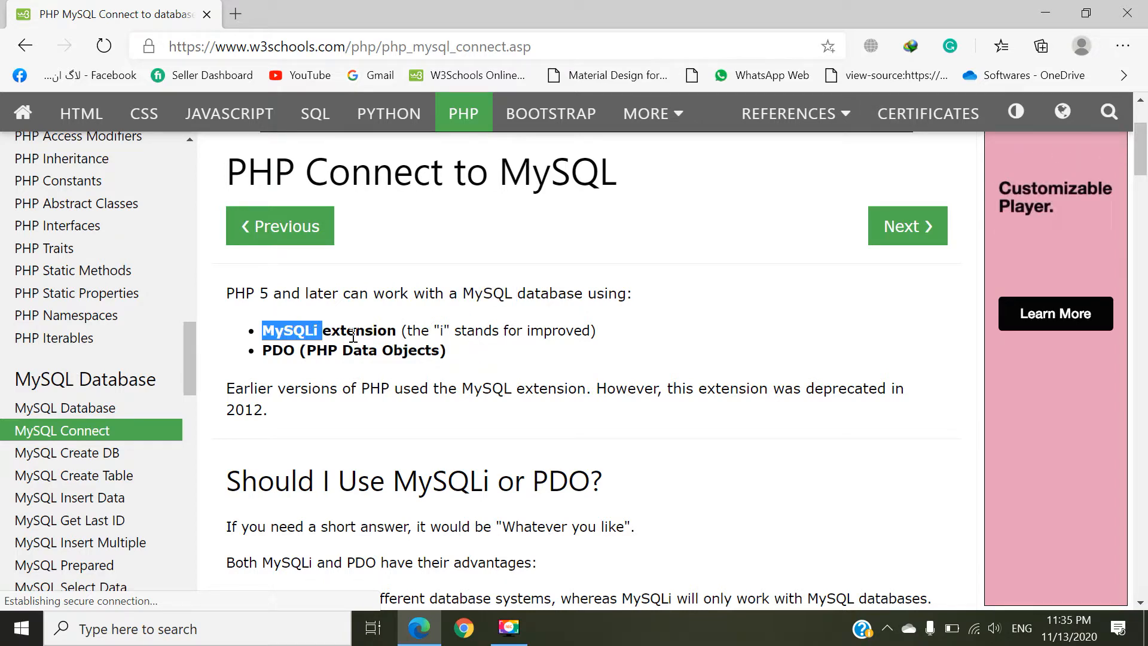
click(361, 334)
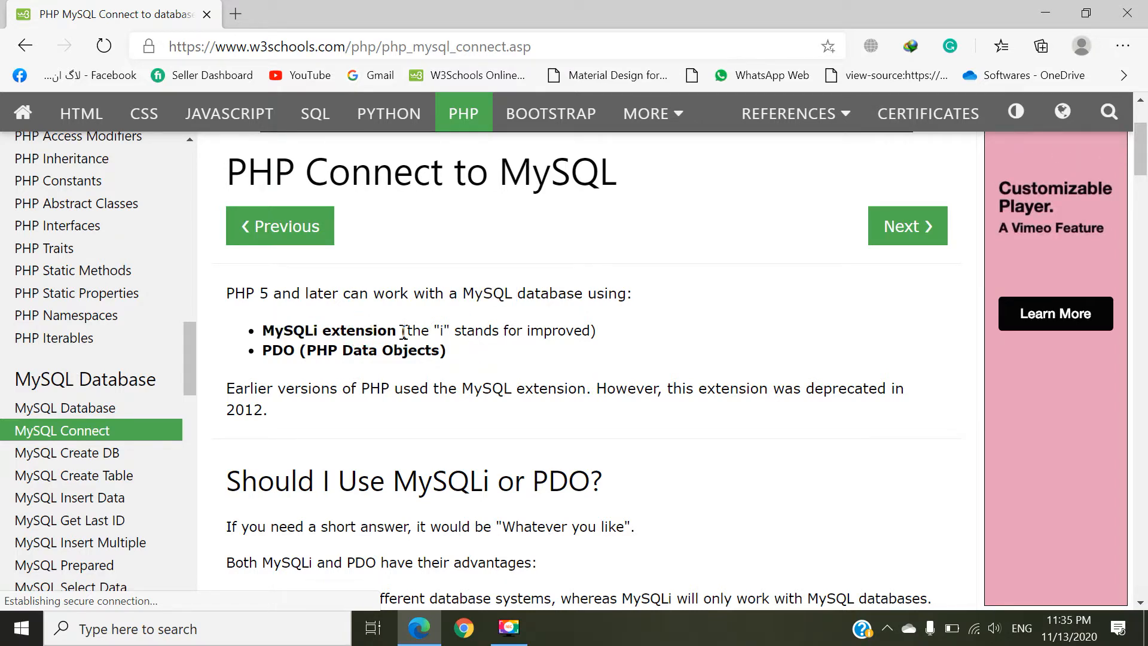
double_click(564, 332)
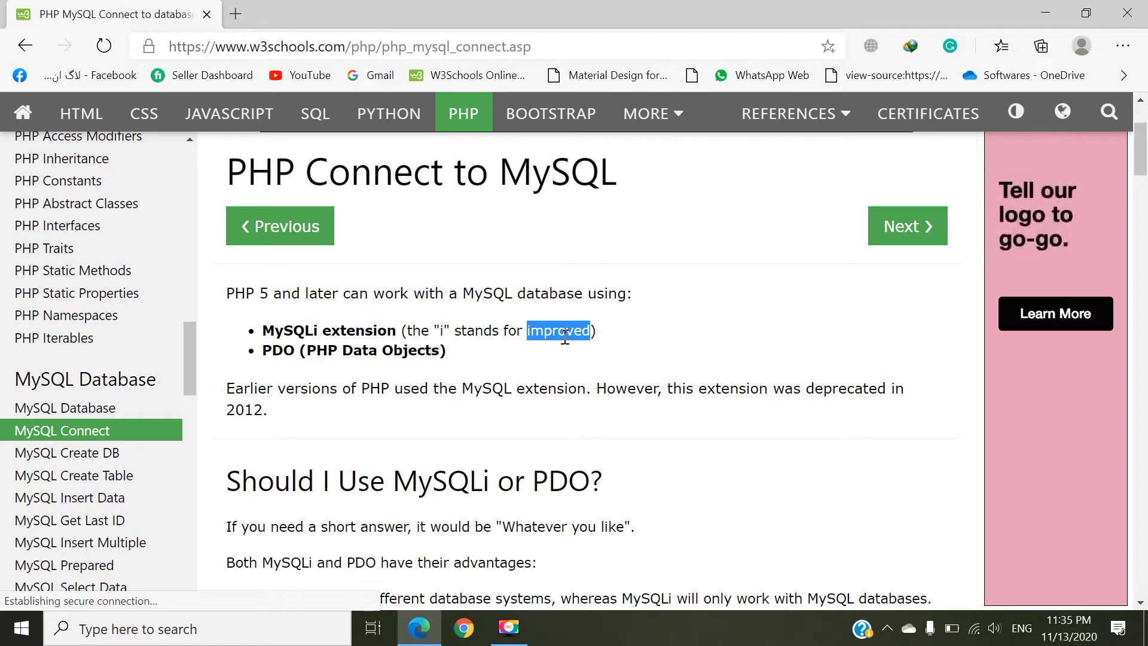
scroll(565, 337, down, 2)
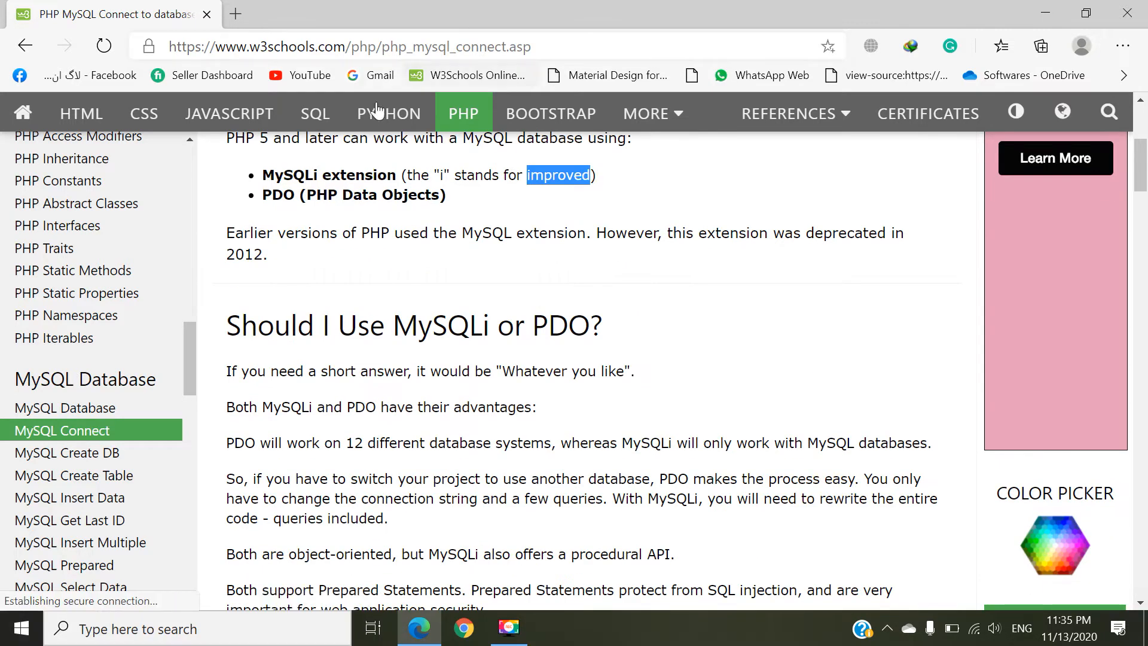
click(280, 195)
double_click(300, 175)
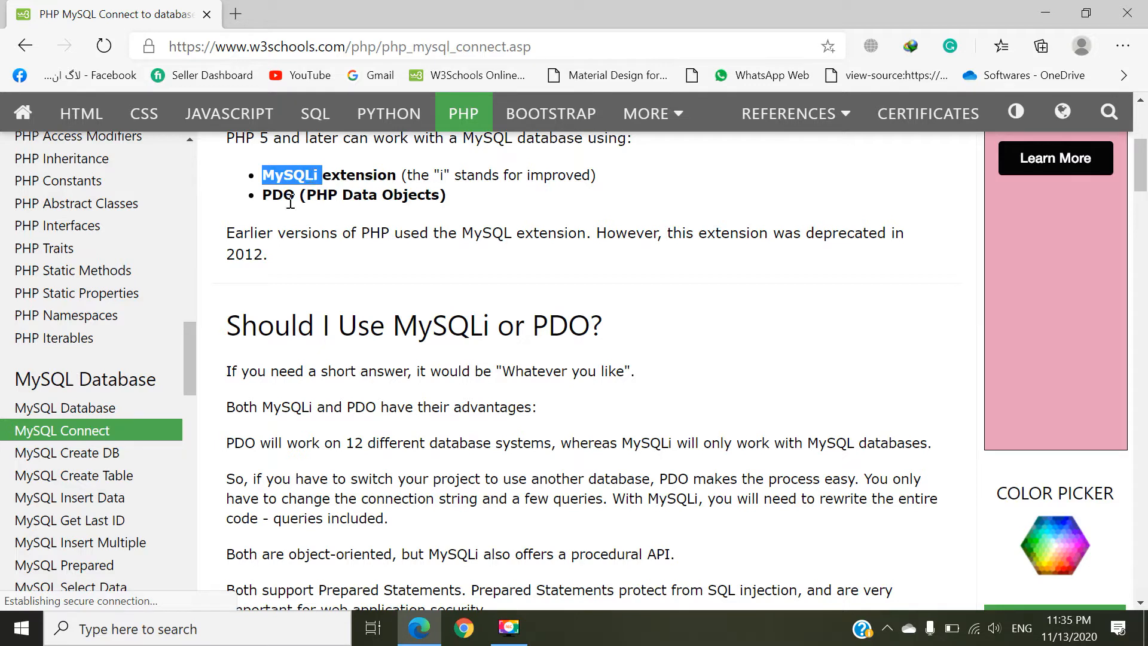
drag(227, 233, 579, 242)
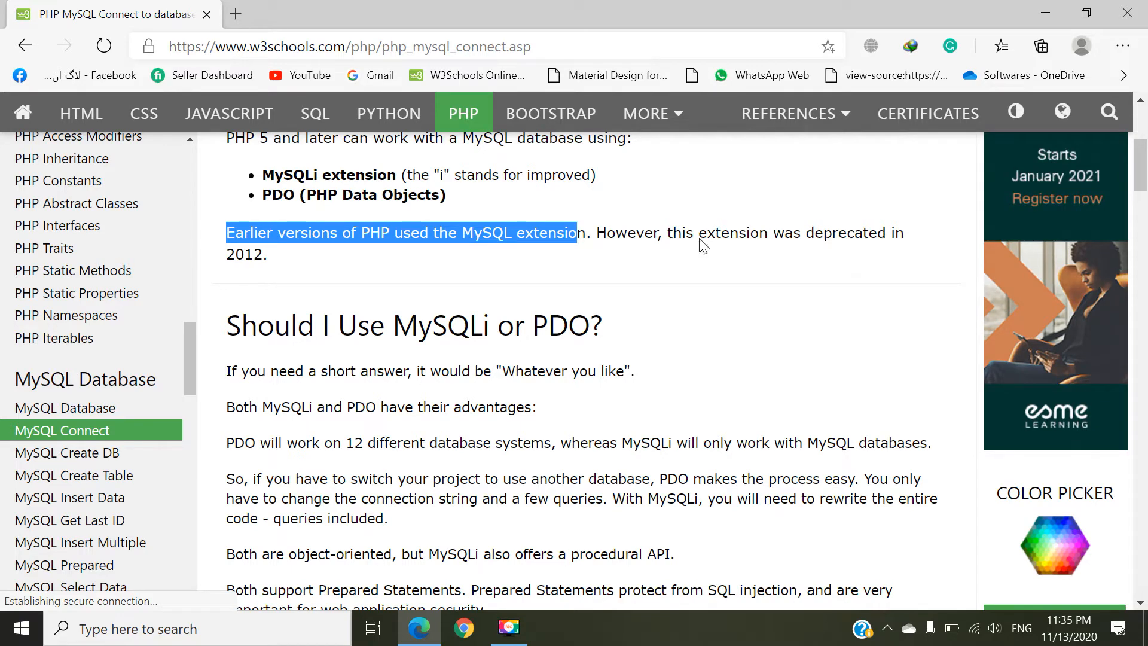
Step: Read the "Should I Use MySQLi or PDO?" section, focusing on which databases MySQLi works with
drag(299, 257, 488, 277)
scroll(263, 258, down, 1)
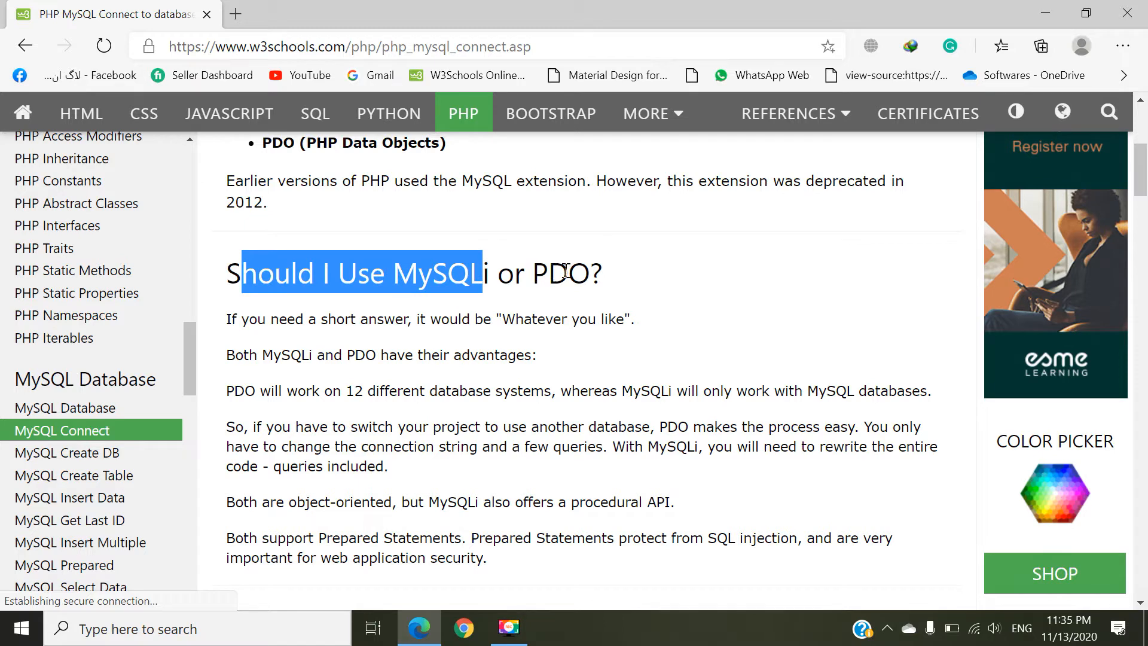
scroll(265, 235, down, 2)
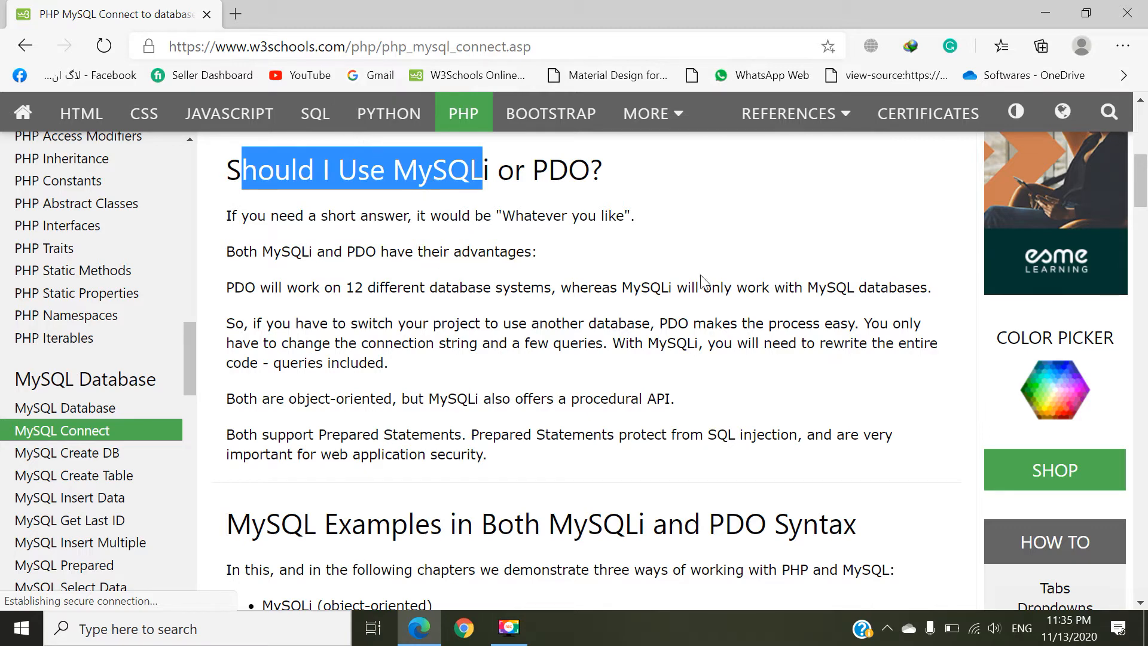
drag(672, 287, 625, 287)
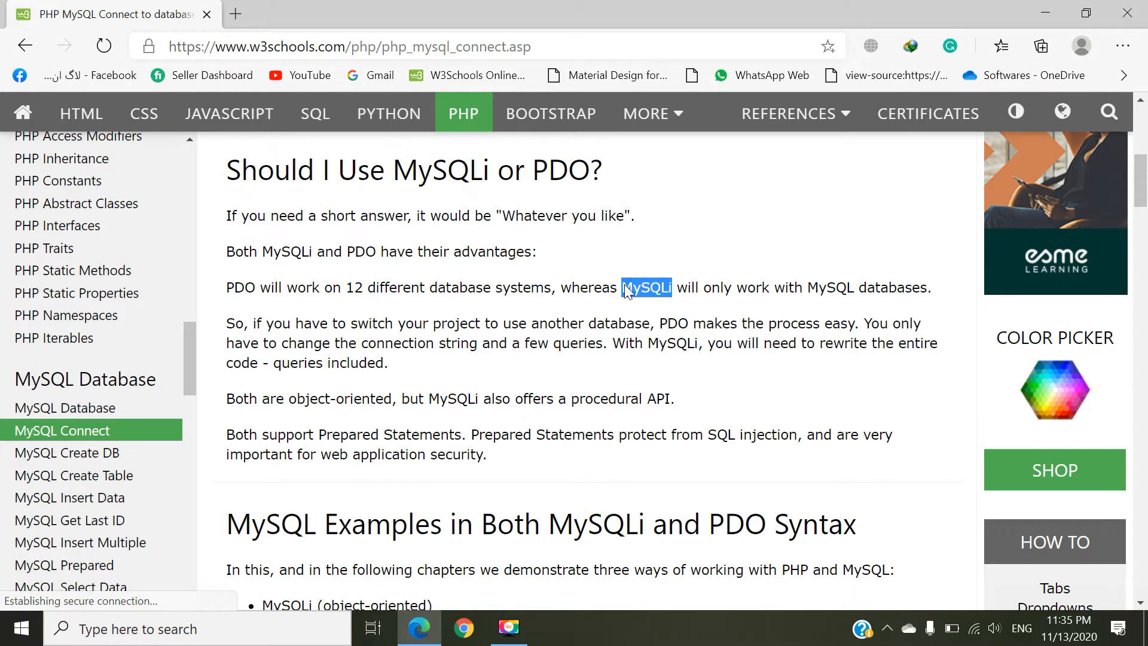
scroll(625, 290, down, 5)
Step: Examine the "Open a Connection to MySQL" section and its MySQLi object-oriented example
scroll(622, 287, down, 13)
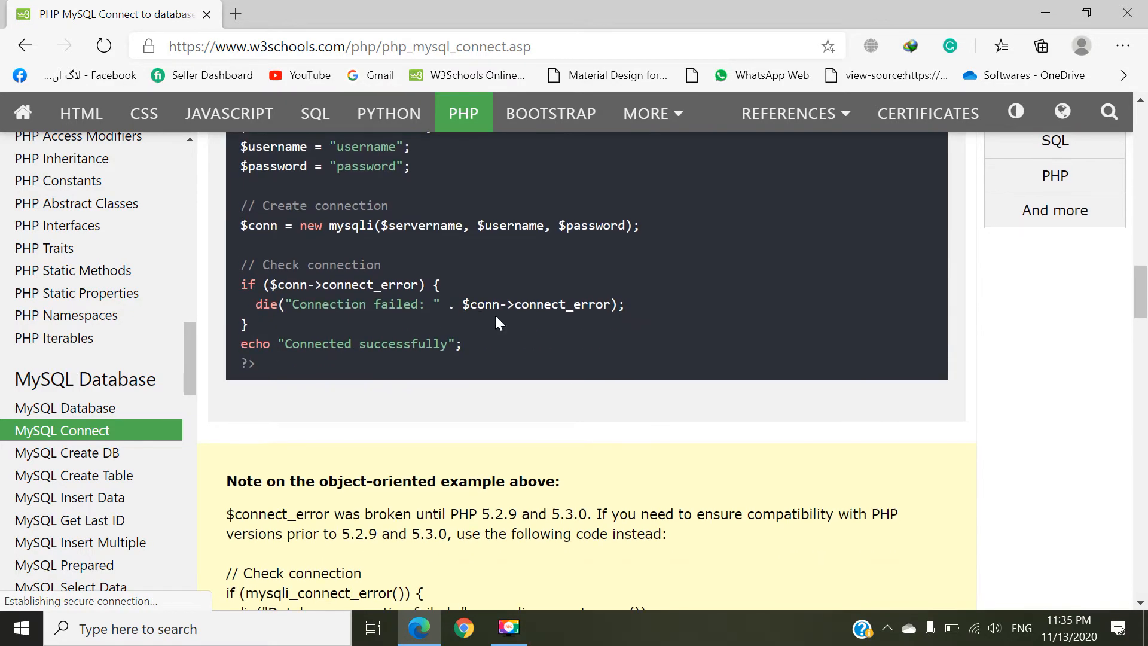
scroll(494, 313, up, 10)
scroll(525, 335, down, 5)
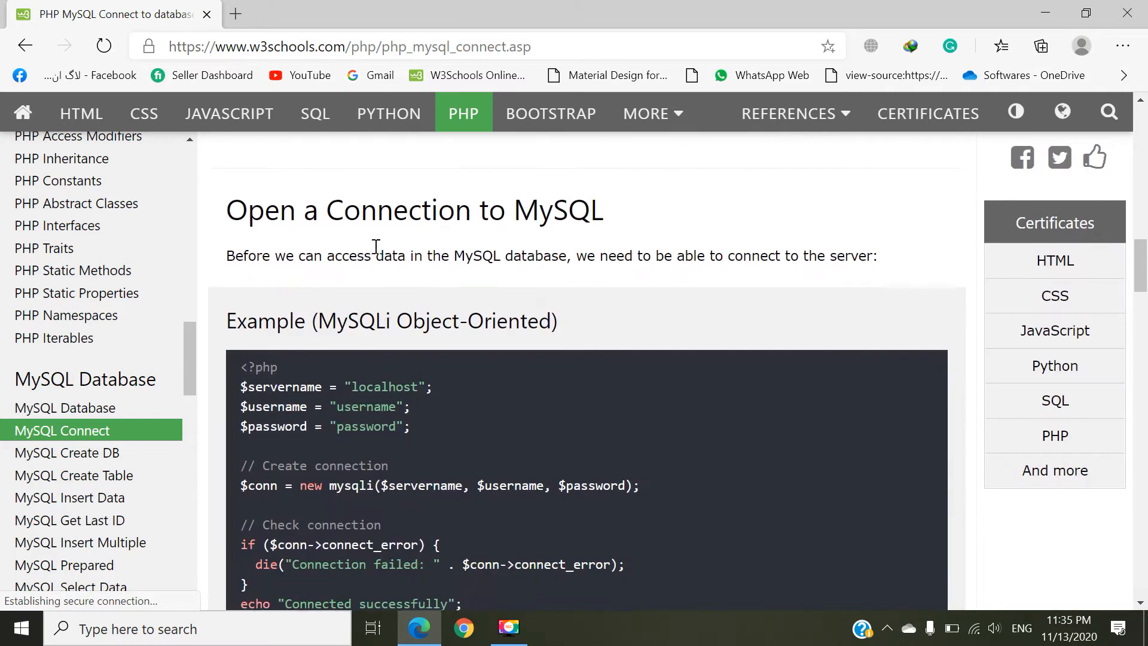
scroll(333, 231, up, 3)
drag(226, 215, 444, 224)
scroll(444, 225, down, 12)
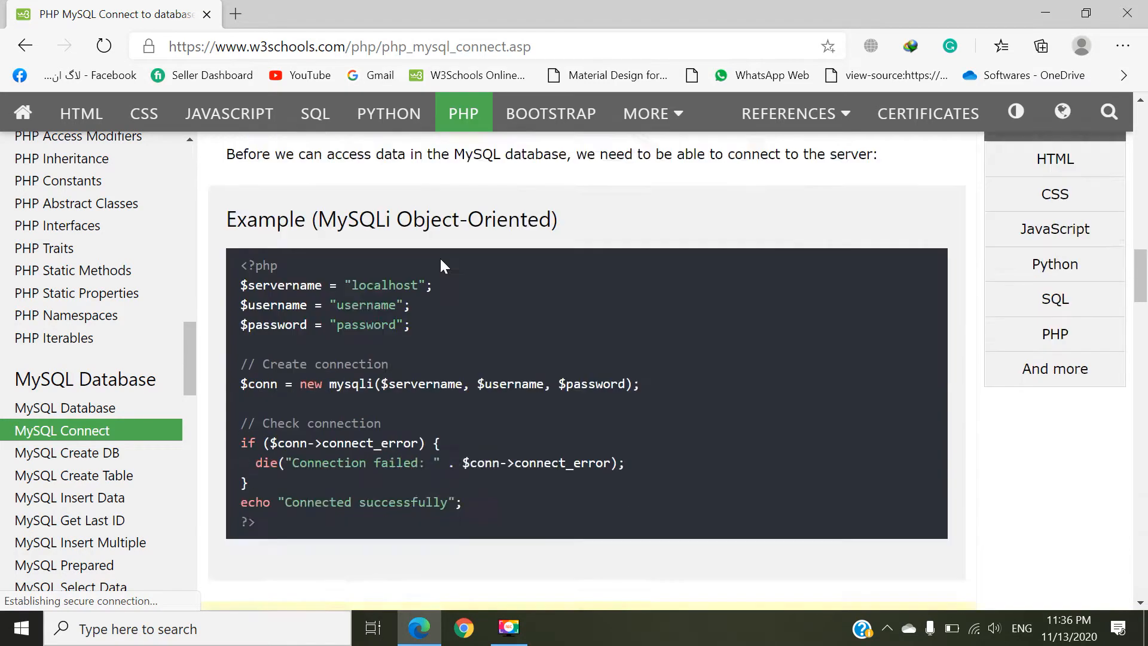
scroll(490, 353, down, 2)
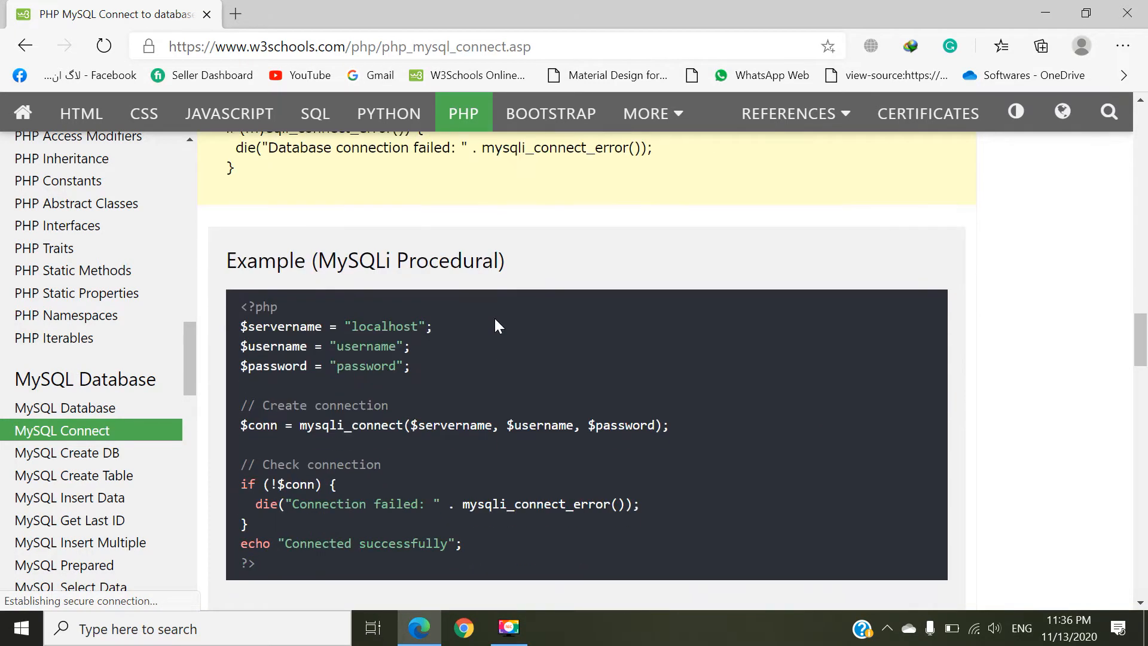
Step: Examine the MySQLi procedural connection example and its code
drag(499, 258, 351, 265)
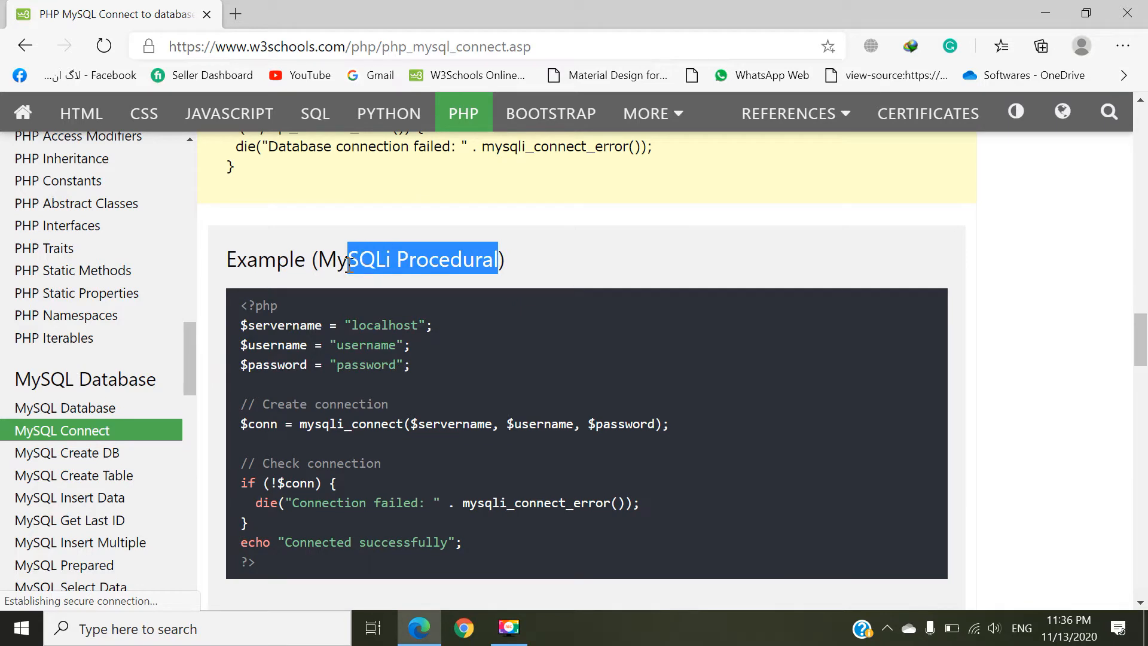
click(384, 259)
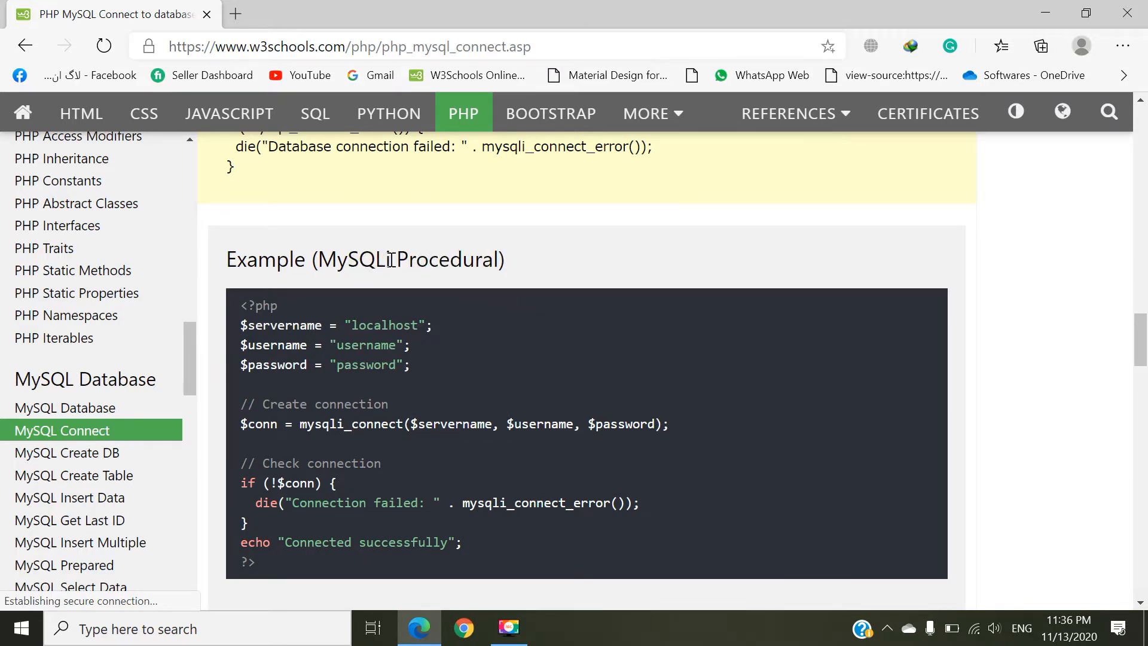
drag(391, 259, 327, 259)
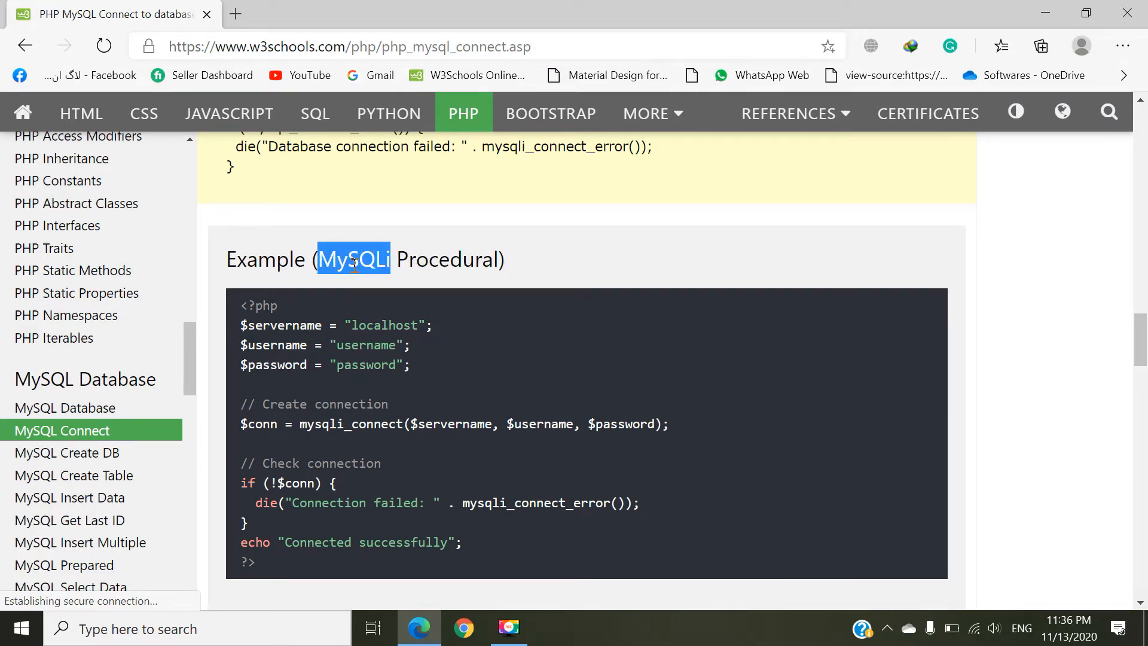
scroll(354, 263, up, 1)
scroll(361, 266, down, 3)
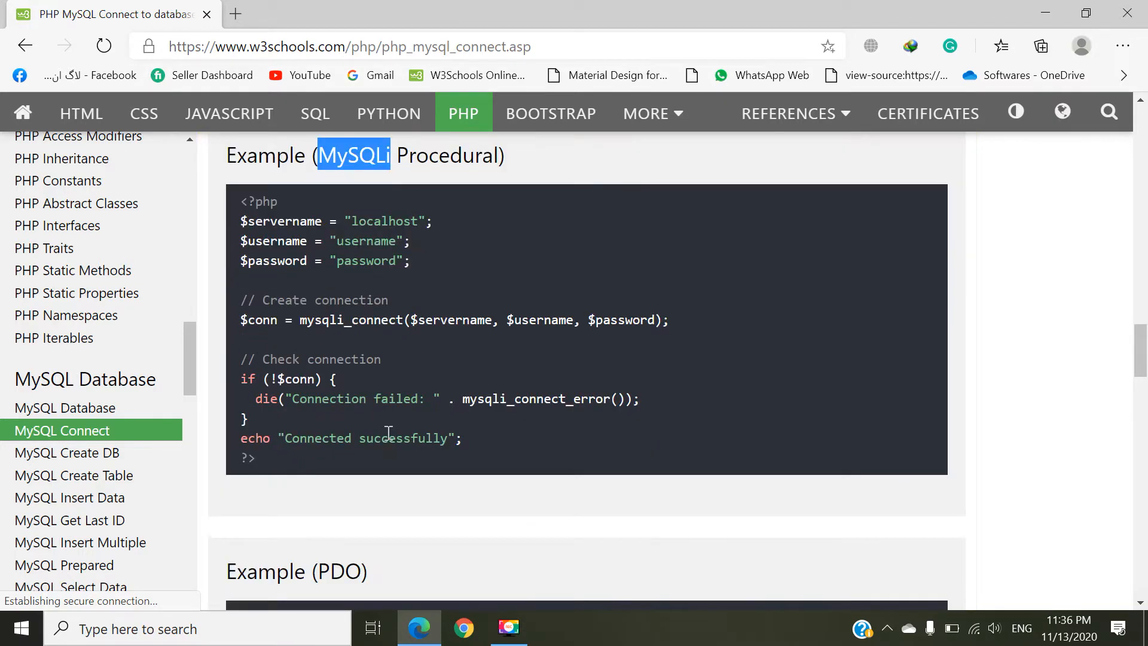
scroll(331, 393, down, 3)
scroll(338, 371, up, 2)
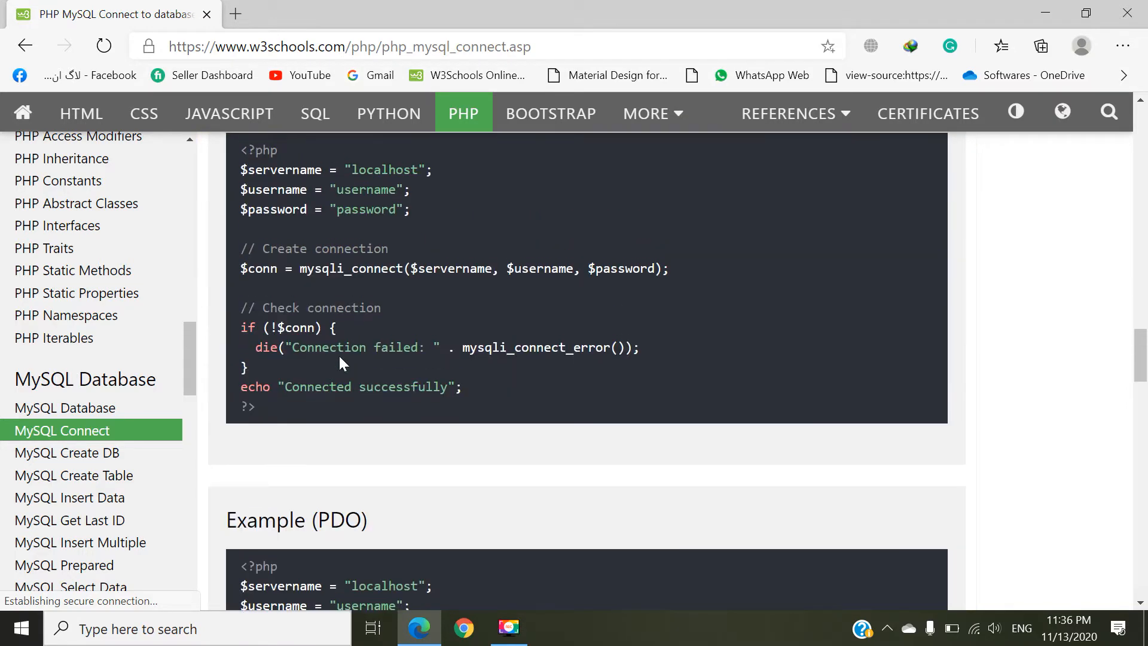
Step: Compare the PDO example's connection call with mysqli_connect in the procedural example
scroll(342, 361, down, 5)
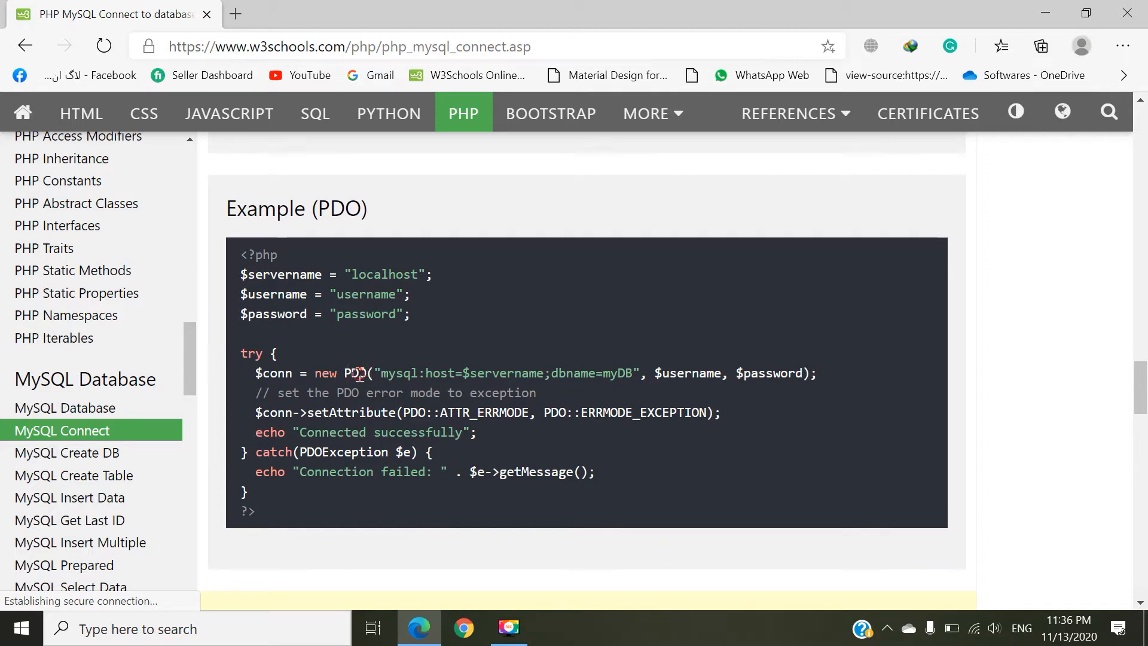
double_click(357, 373)
scroll(360, 352, up, 3)
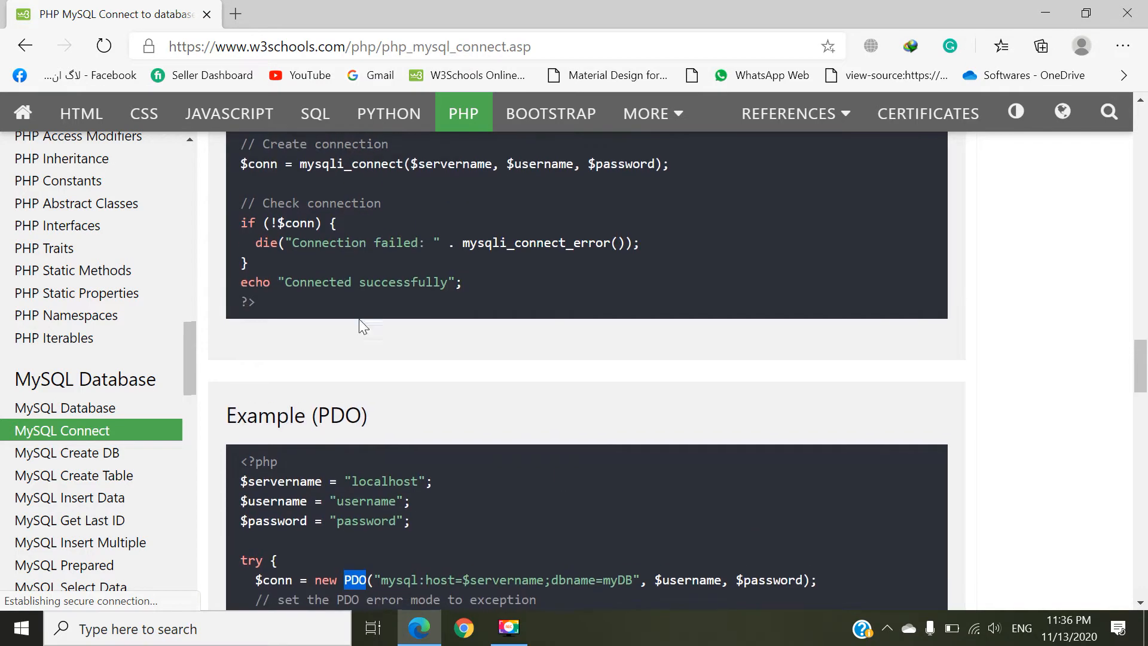
double_click(323, 166)
scroll(324, 169, up, 1)
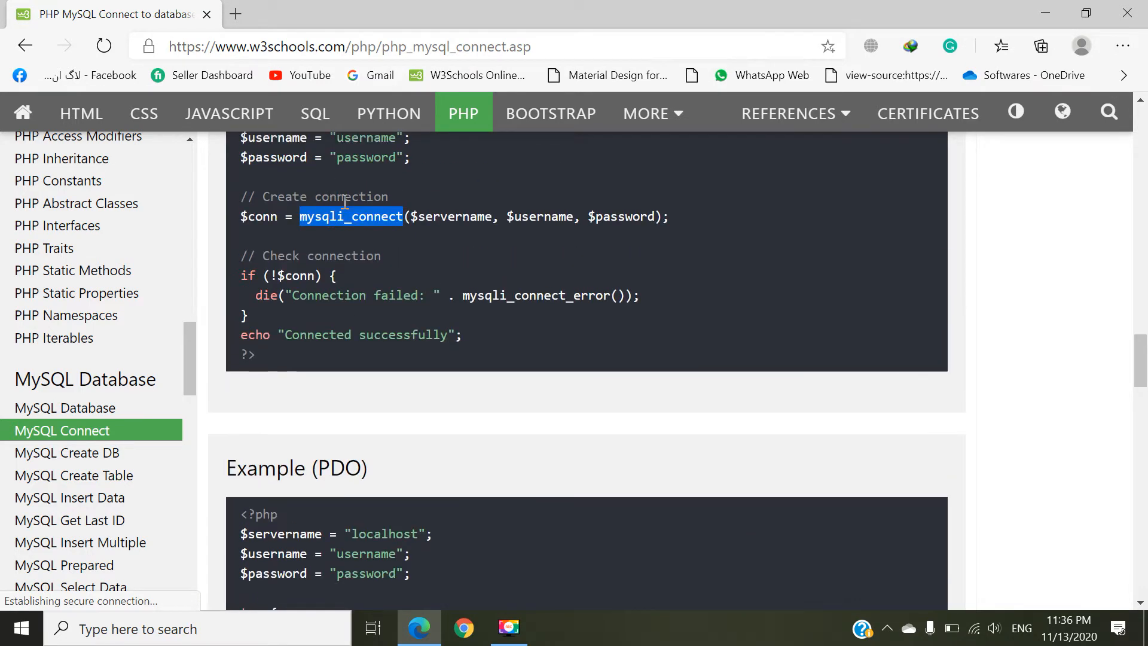
scroll(343, 204, down, 10)
Step: Look over the "Close the Connection" section and open the MySQL Create DB lesson
scroll(371, 209, down, 5)
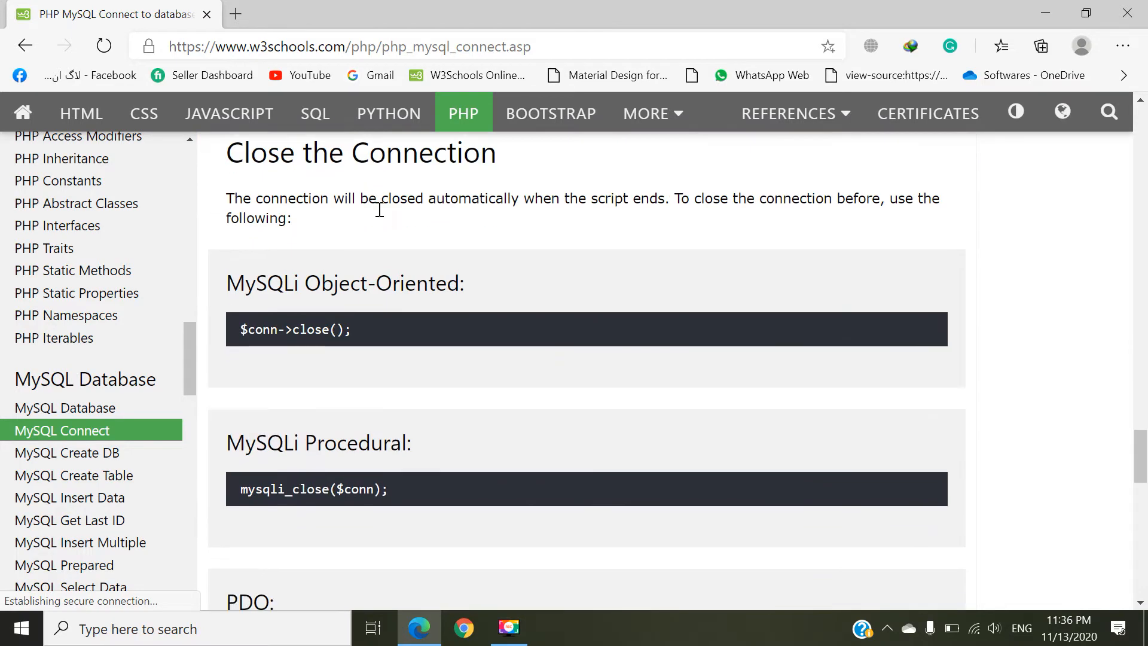
scroll(384, 266, down, 9)
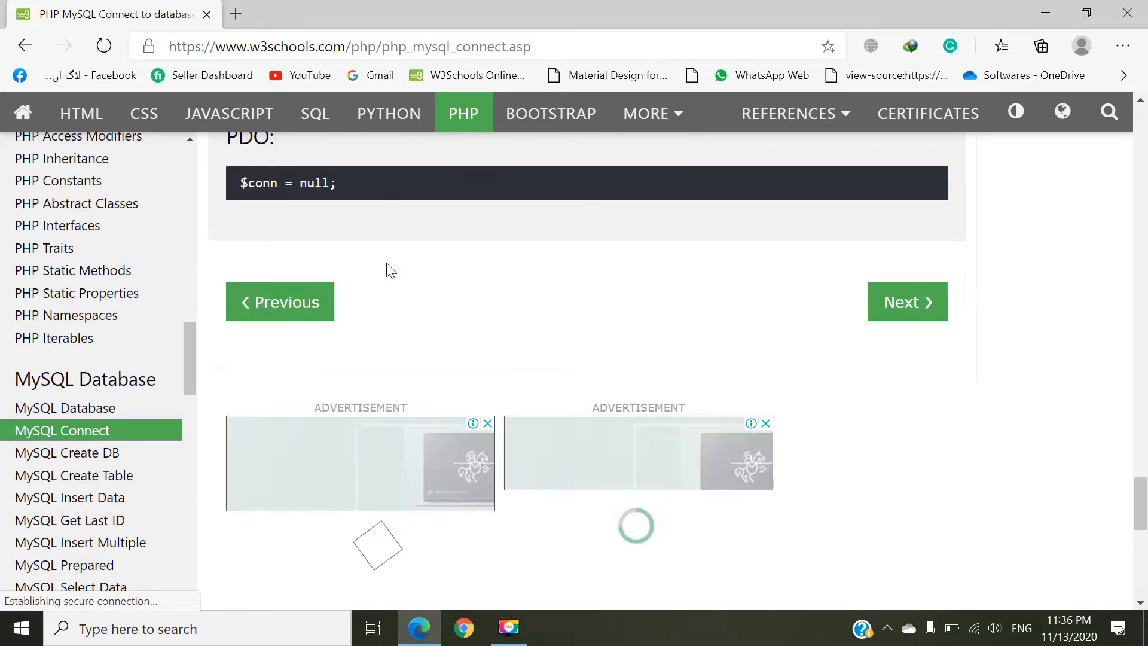
click(126, 456)
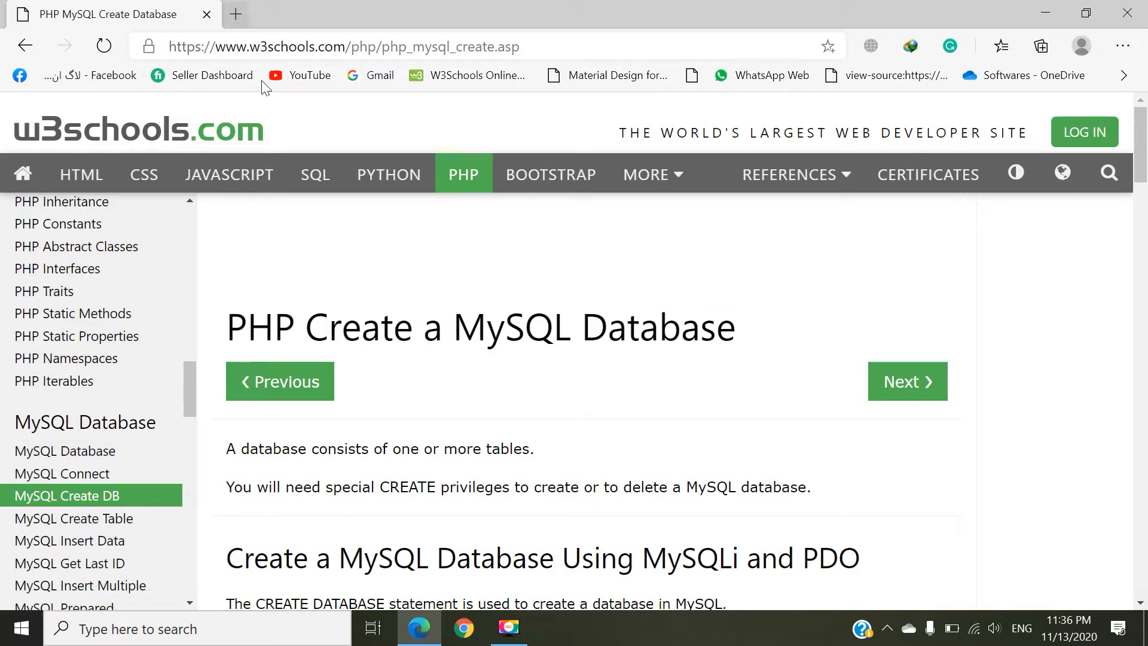
Step: Open localhost in a new browser tab
click(235, 14)
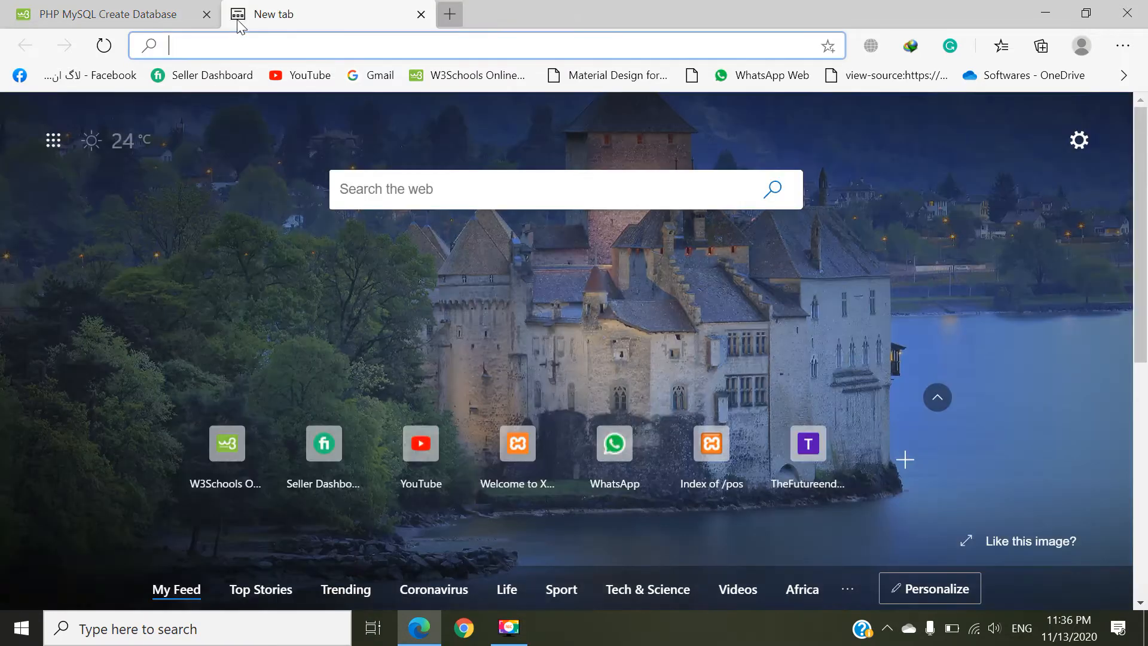
text(local)
key(Return)
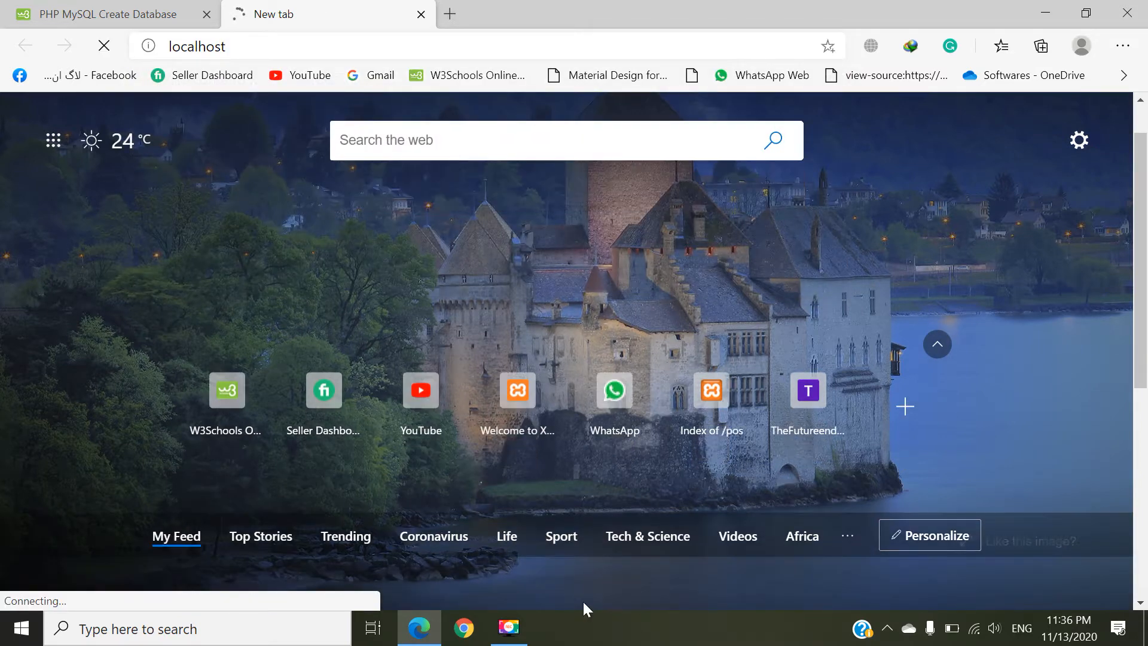
Step: Find and launch the XAMPP Control Panel from the Windows search
click(198, 631)
text(xamp)
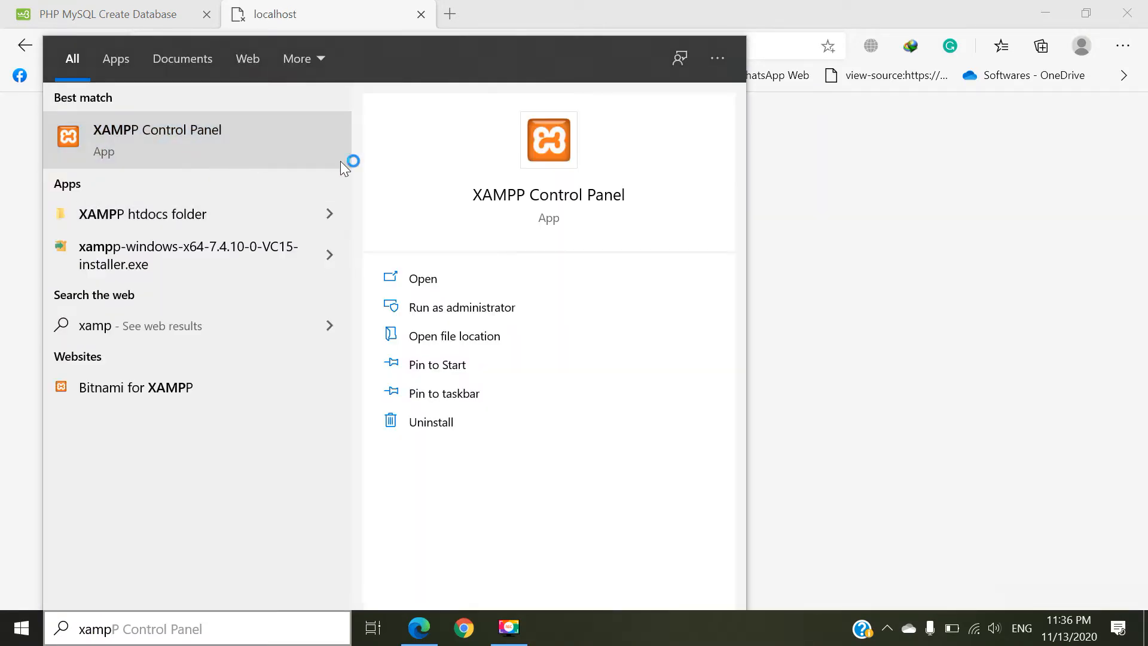
click(340, 160)
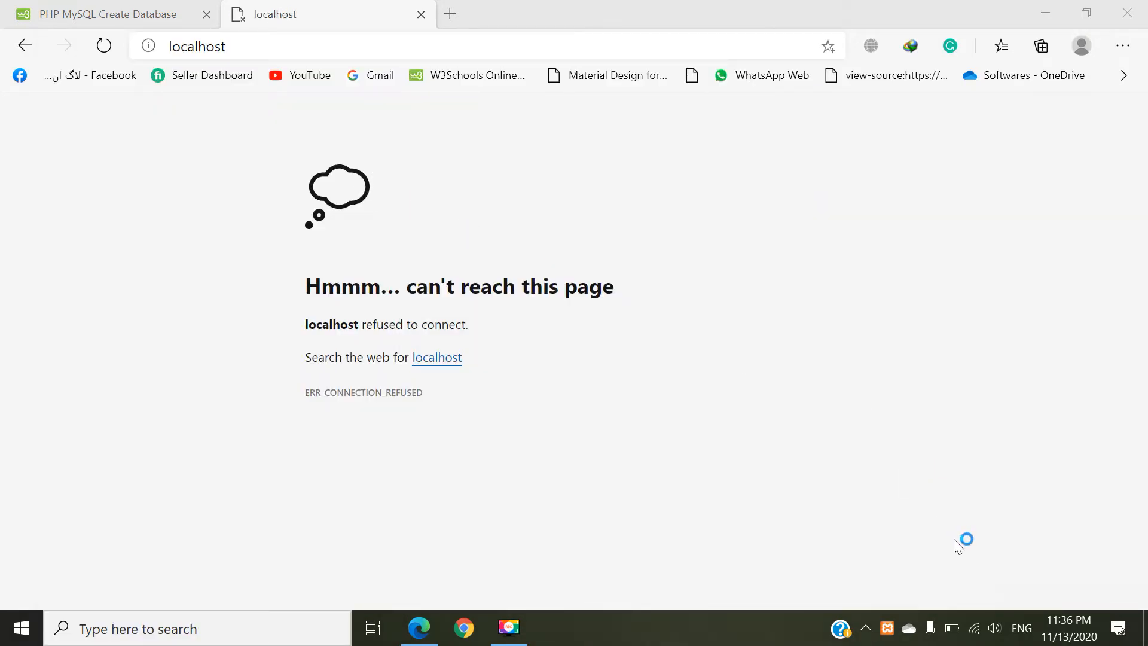
Step: Start the Apache and MySQL modules in XAMPP and minimize the control panel
click(302, 102)
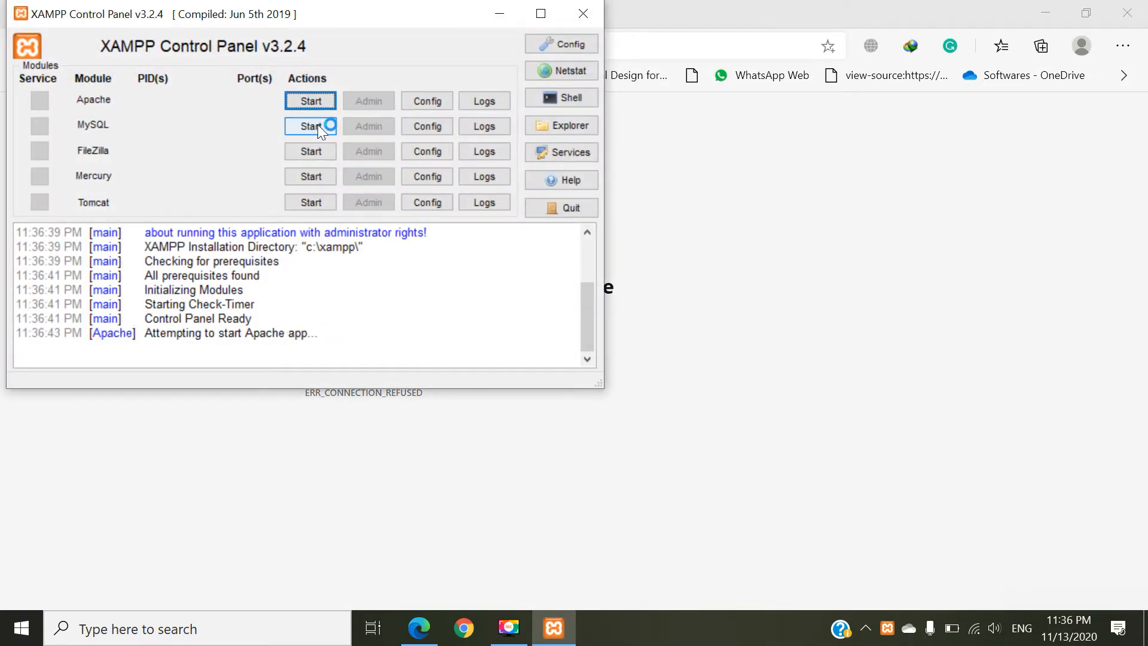
click(317, 124)
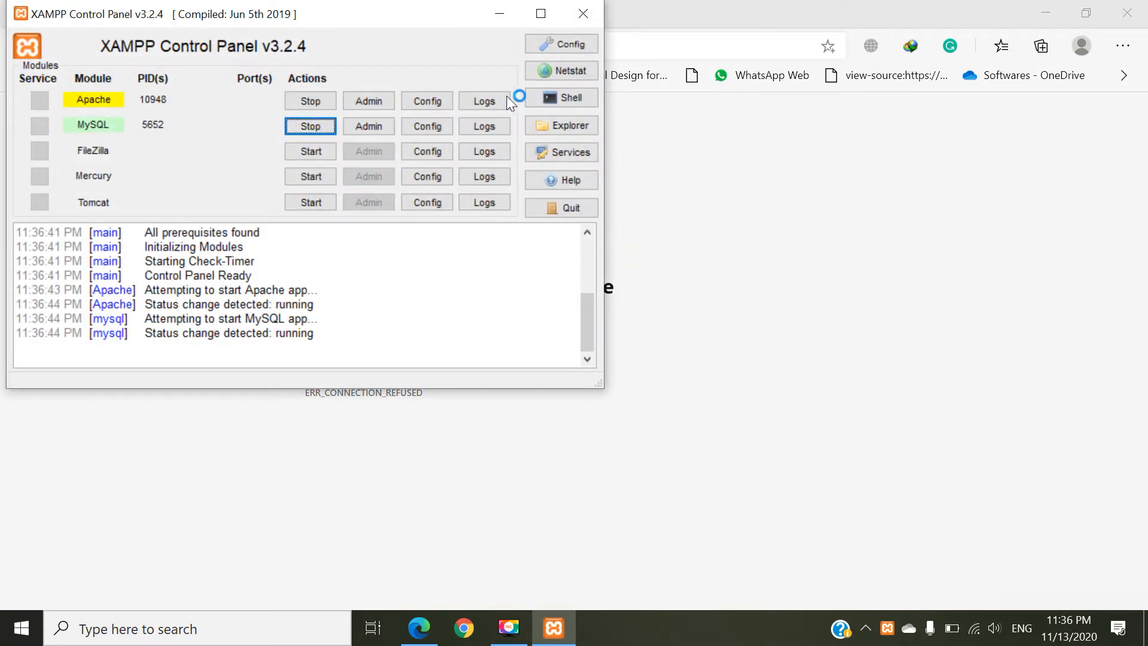
drag(408, 26, 616, 142)
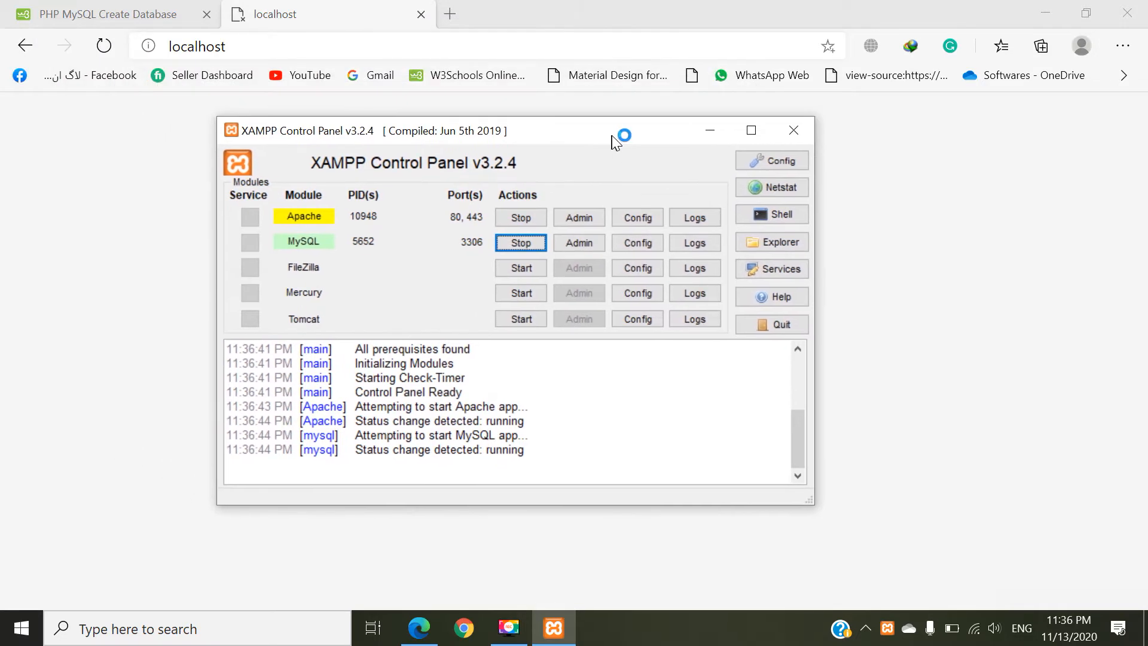
click(710, 130)
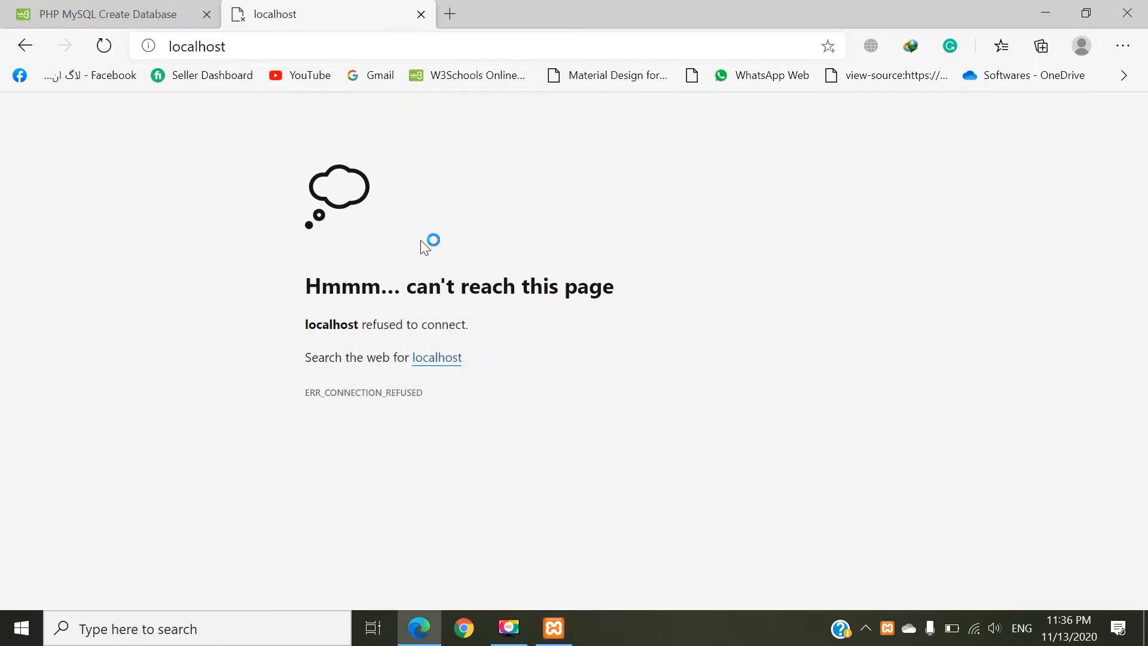
Step: Load localhost again in the browser to open the XAMPP dashboard
click(382, 51)
click(382, 52)
key(Return)
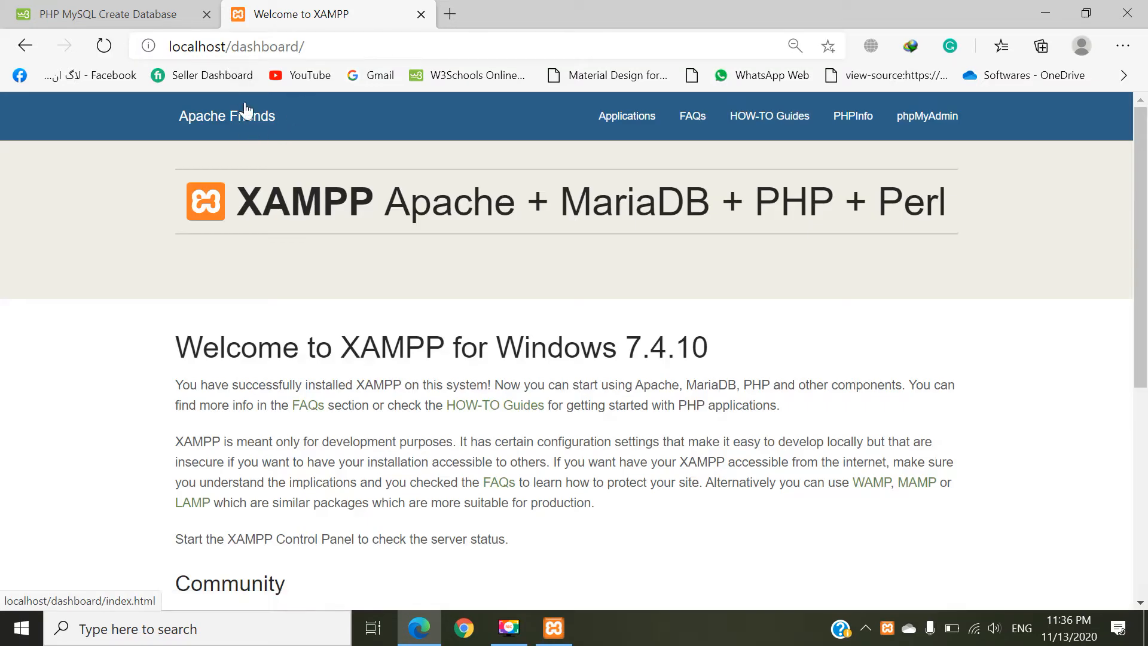
Step: Open phpMyAdmin from the XAMPP dashboard
click(926, 127)
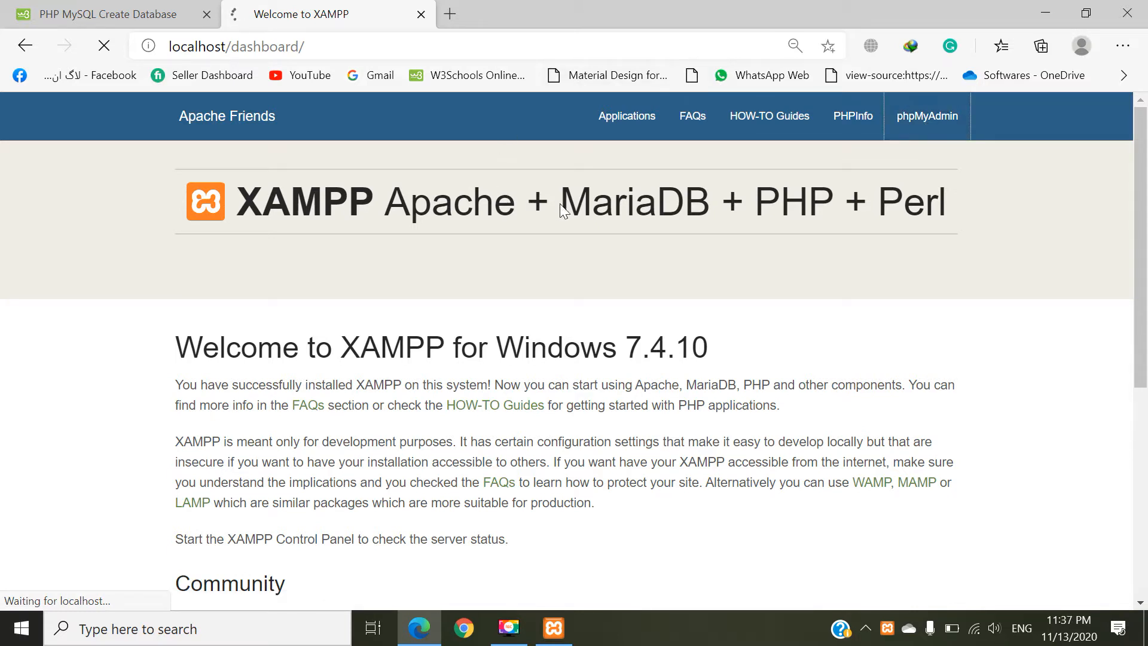
click(954, 636)
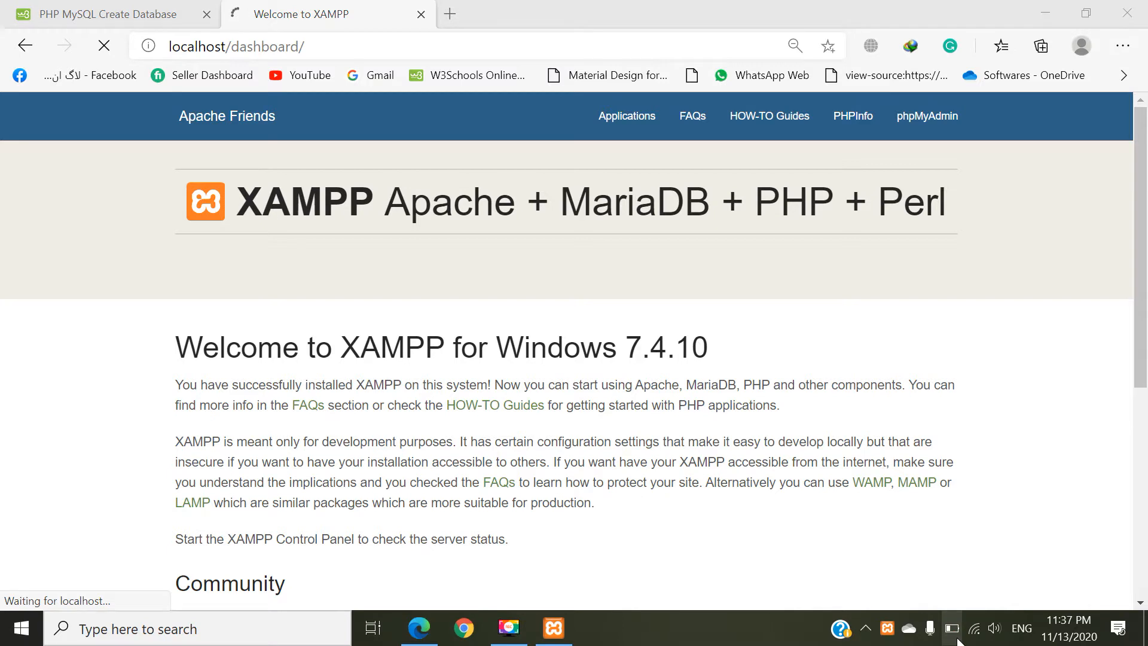
click(878, 313)
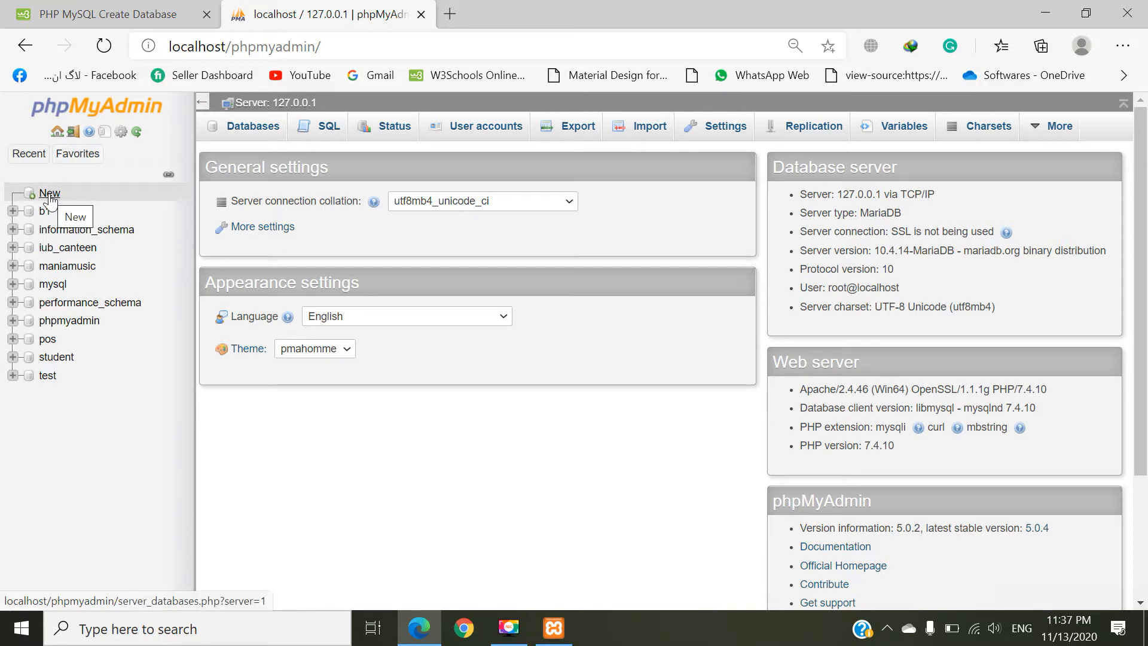
Step: Create a database named b3 with the utf8mb4_general_ci collation
click(243, 135)
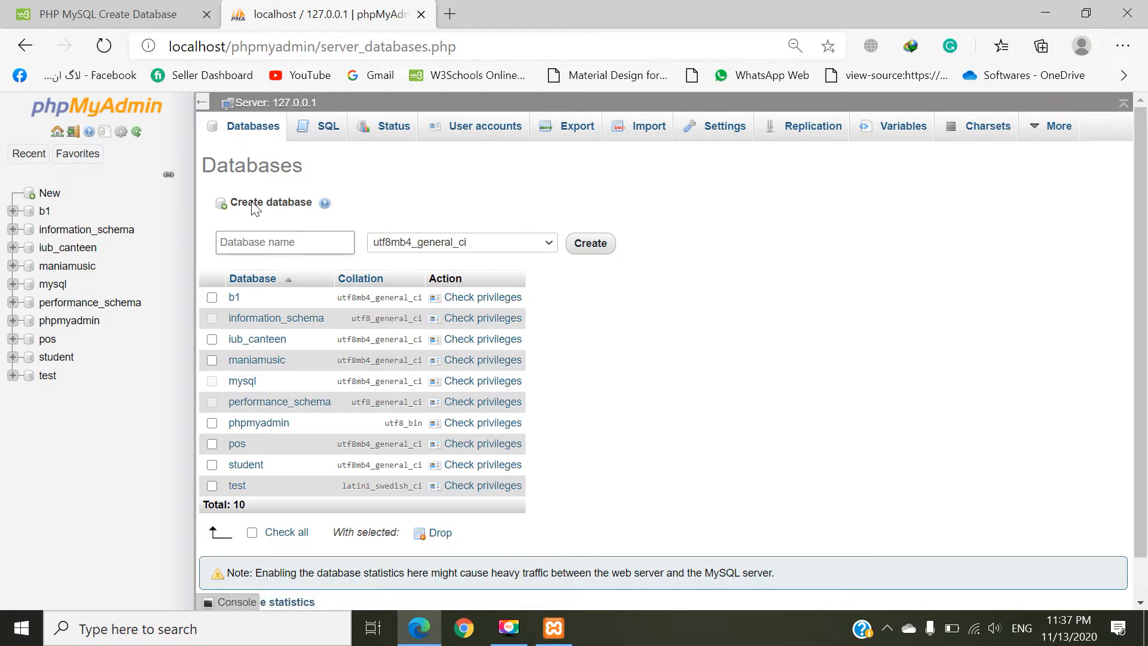
drag(231, 202, 287, 204)
click(285, 237)
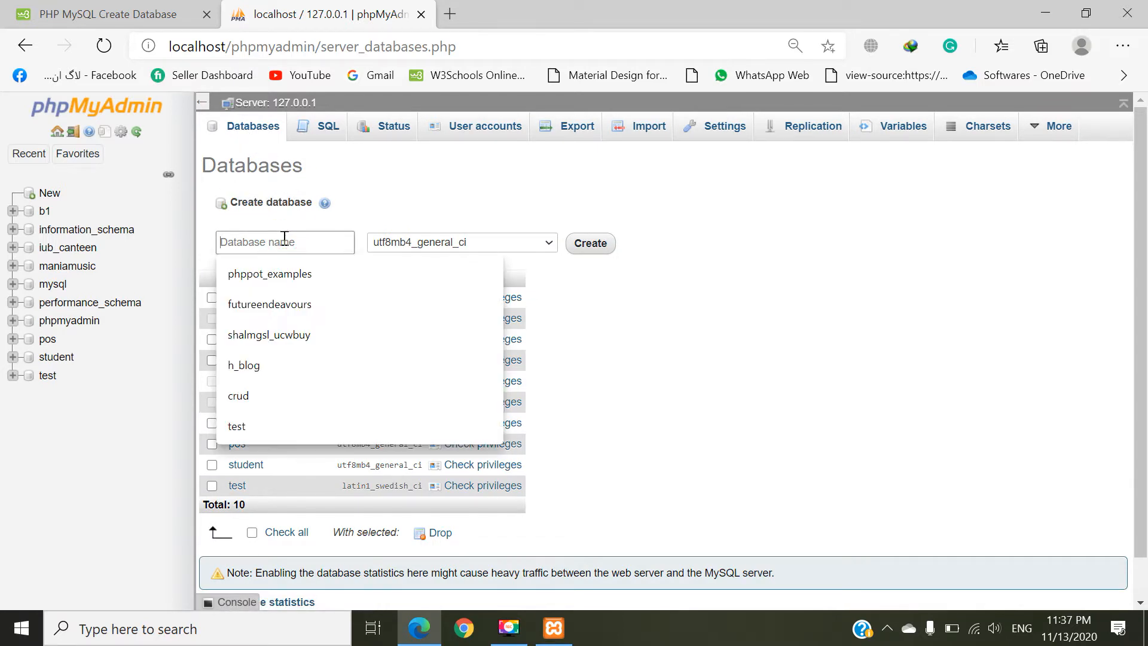
text(b3)
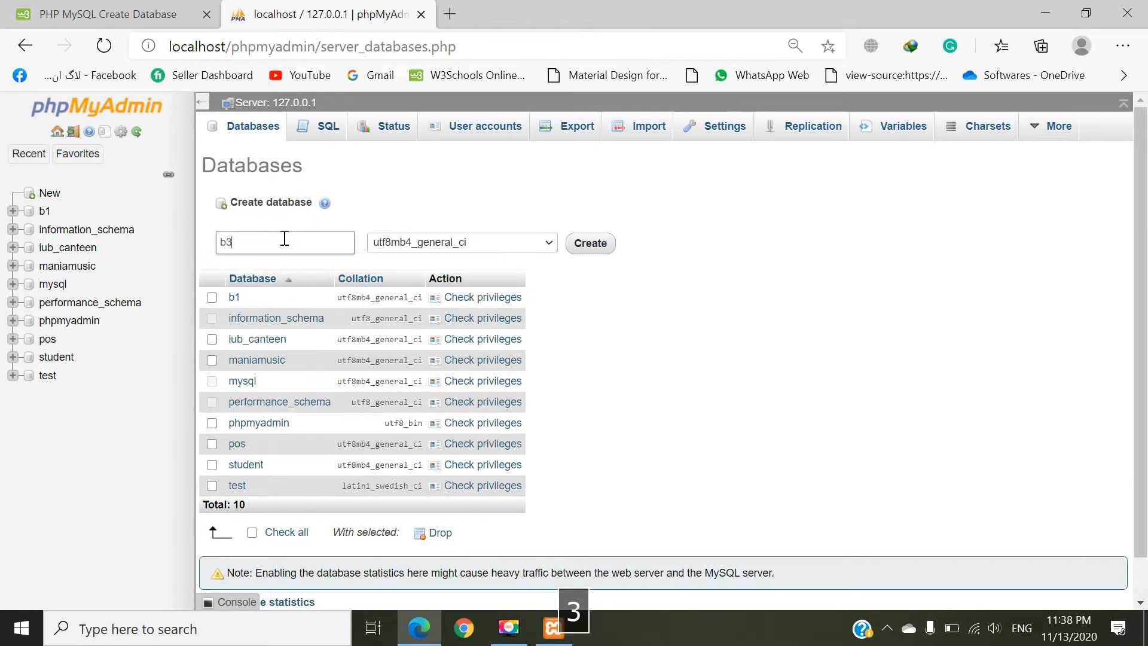
click(597, 246)
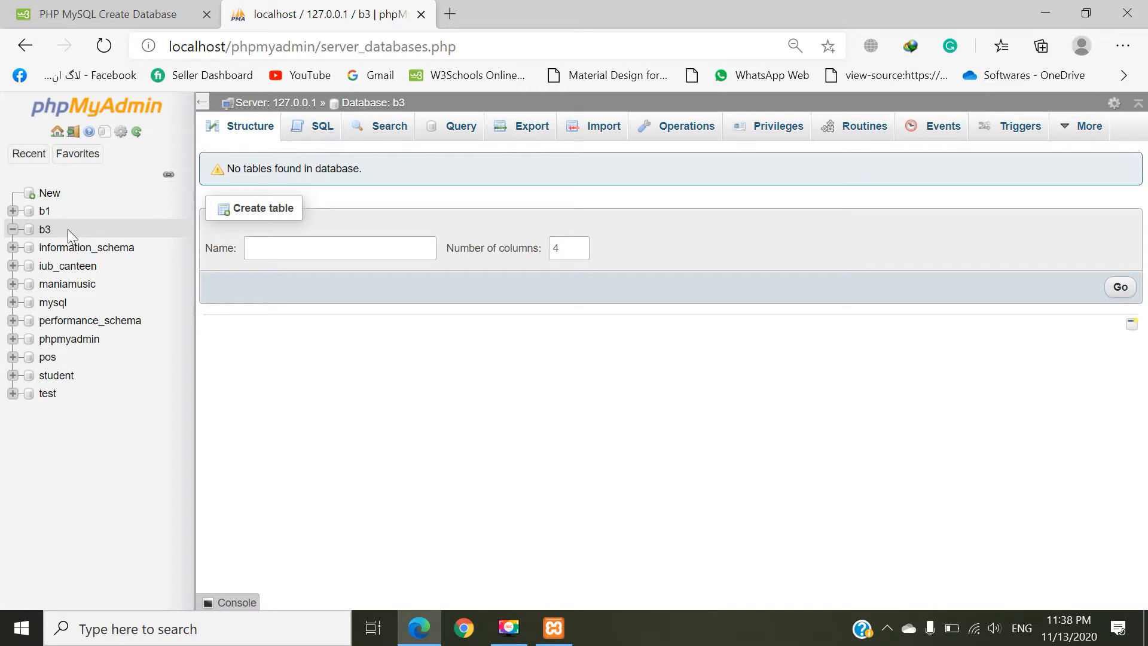
Step: Start a new table named users with 4 columns in the b3 database
click(311, 251)
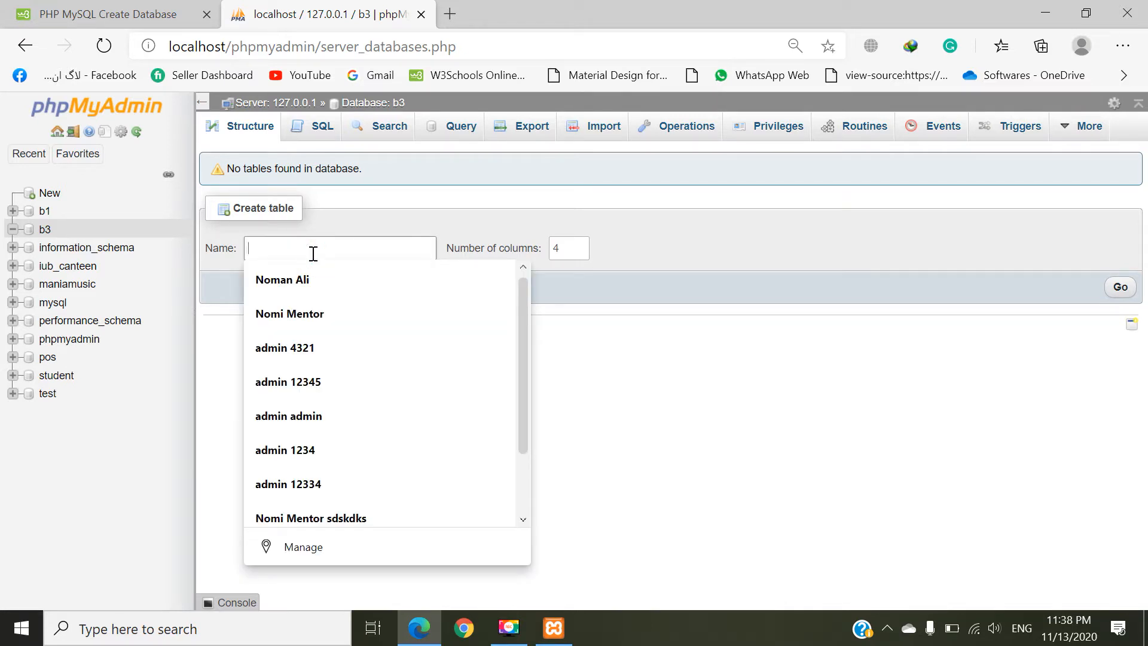
text(user)
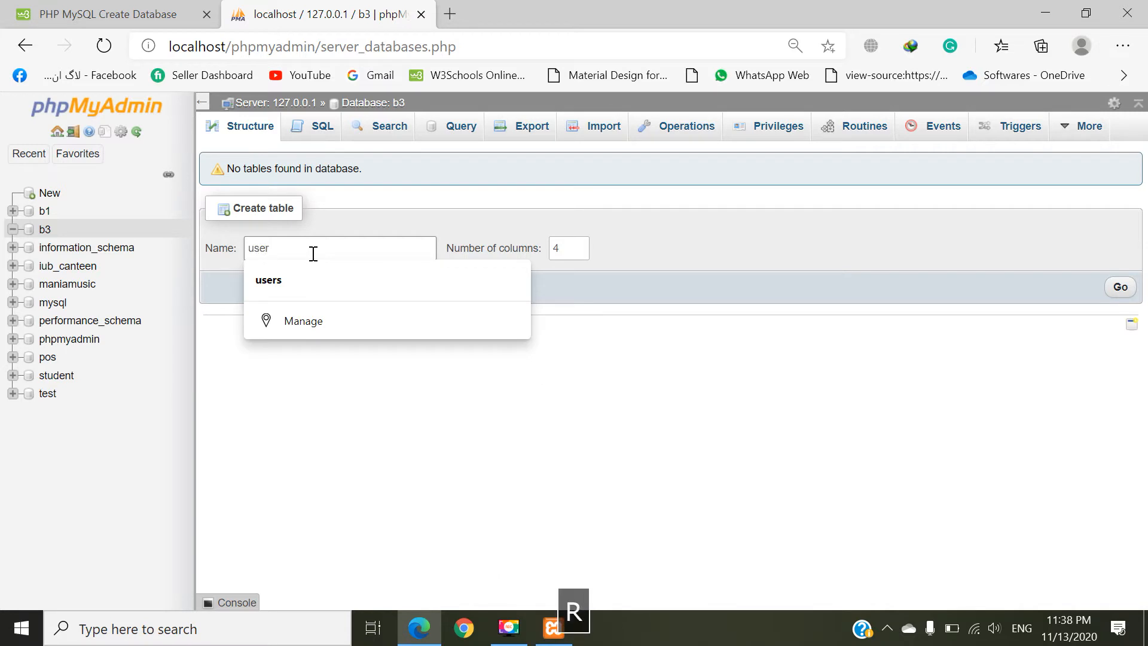
text(s)
key(Tab)
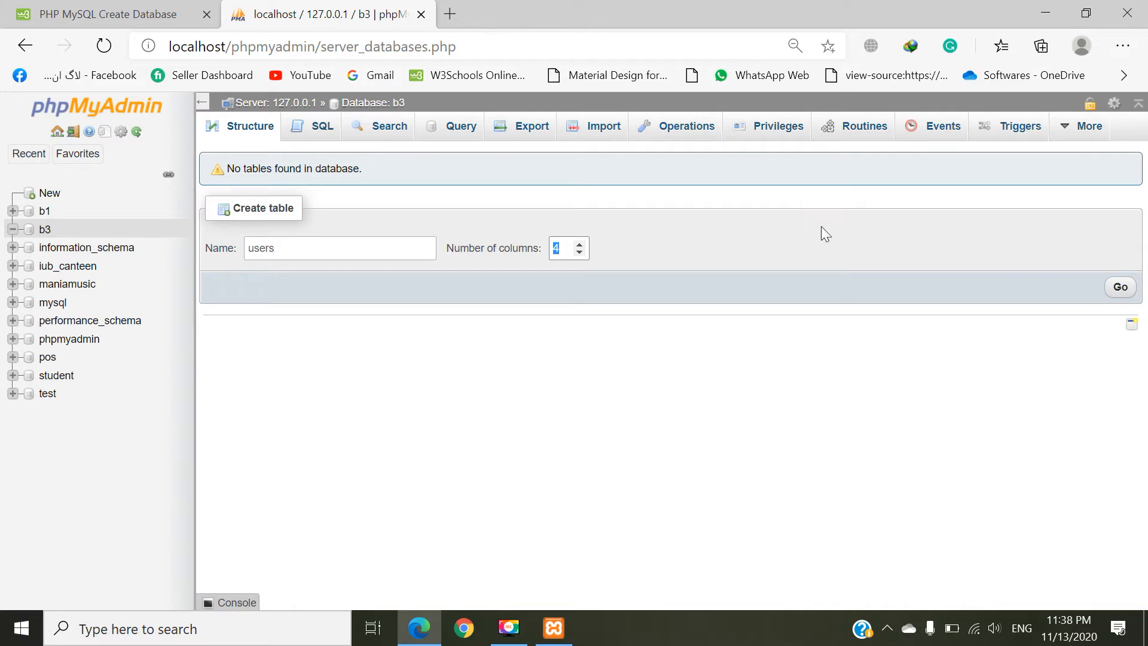
click(564, 247)
click(1115, 288)
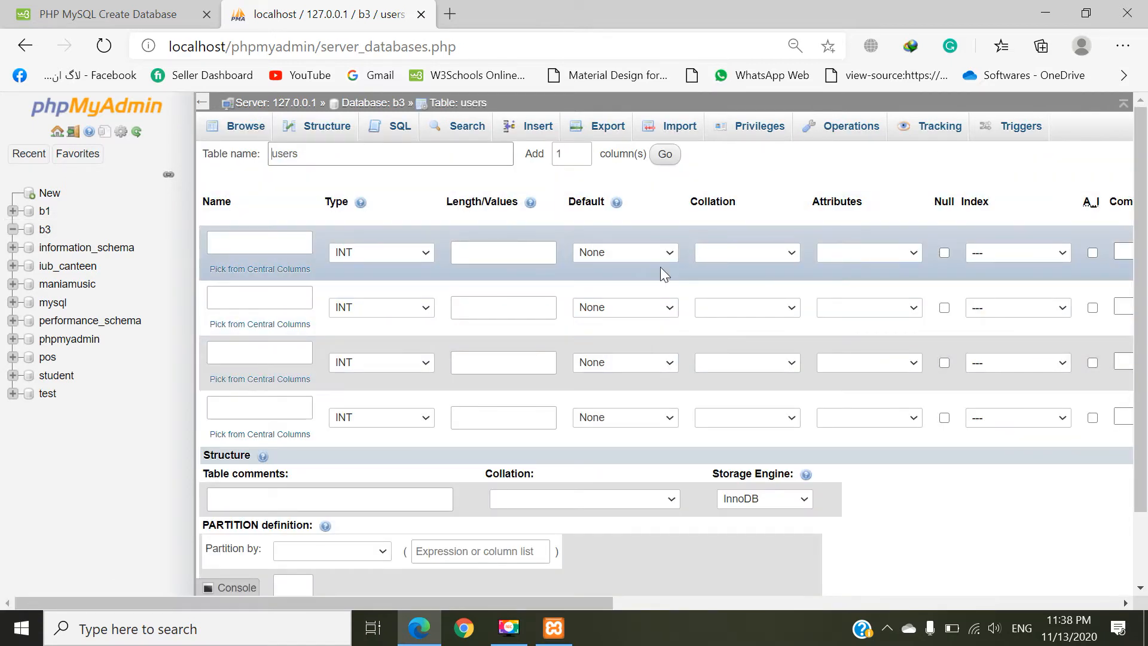
Step: Define the first column of the users table as u_id with type INT and length 50
click(248, 243)
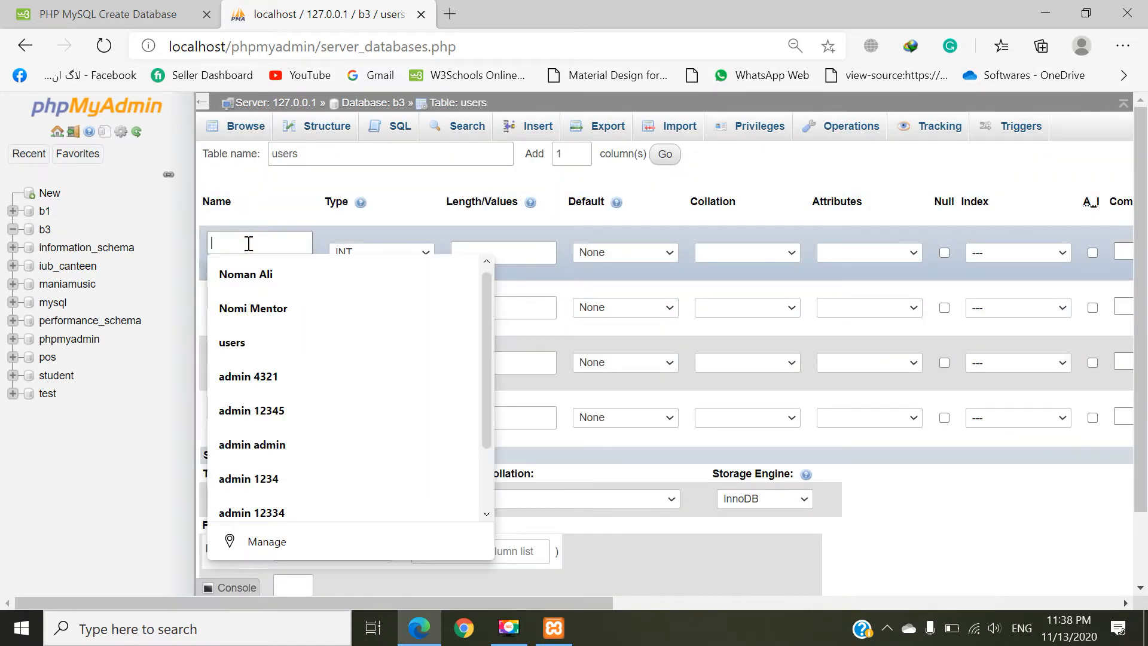
click(259, 218)
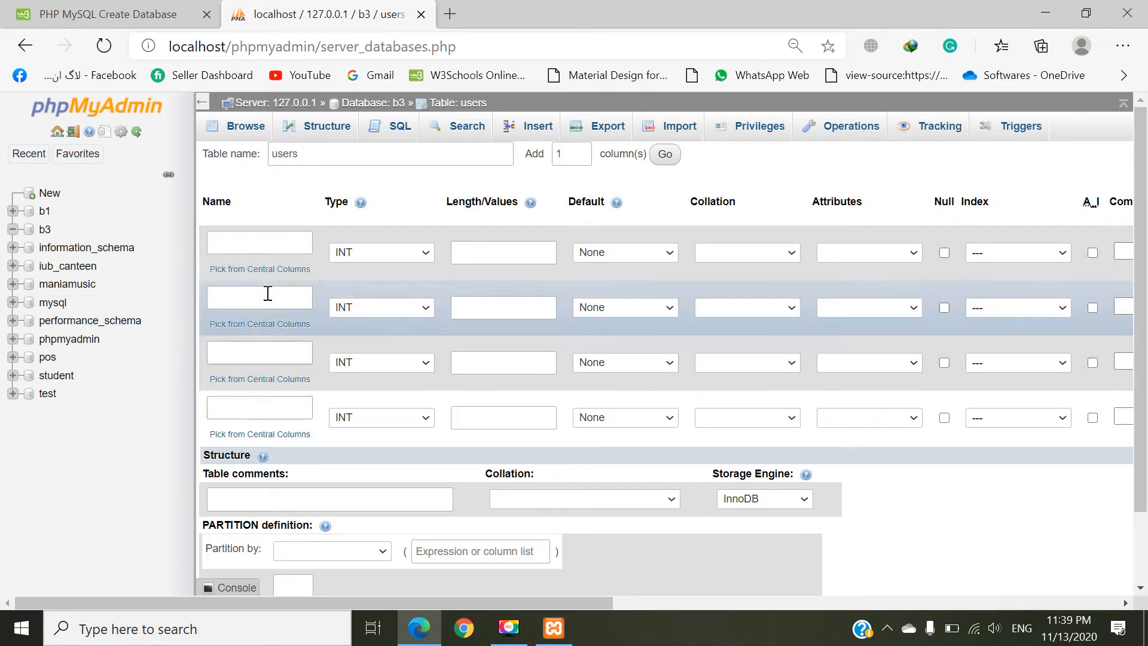
click(272, 244)
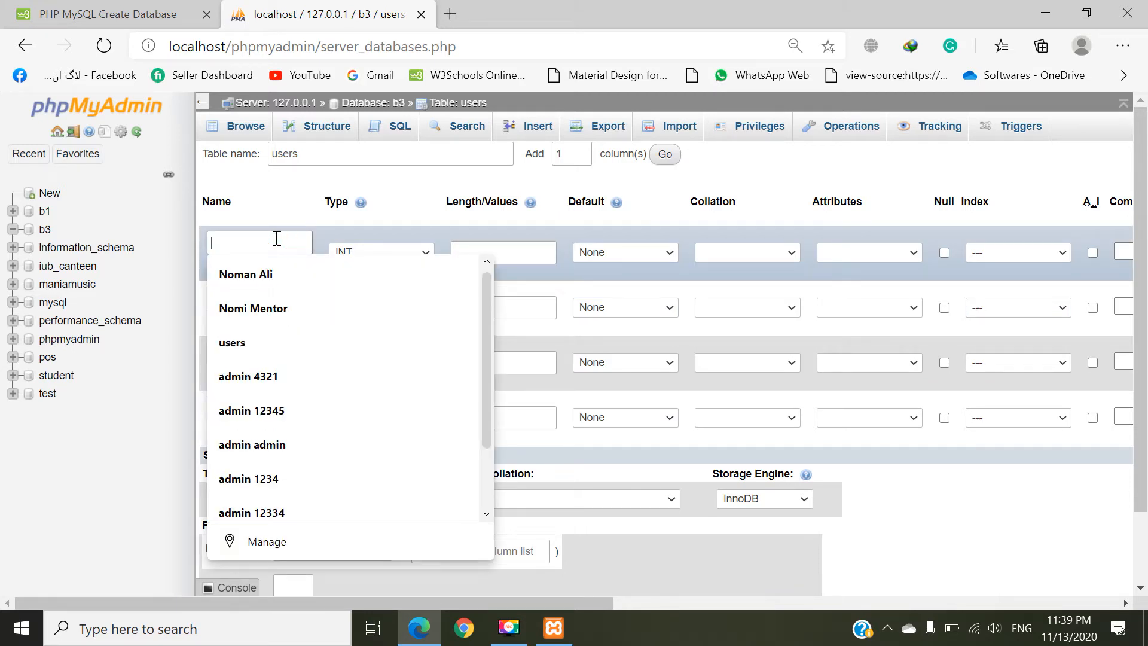
text(u)
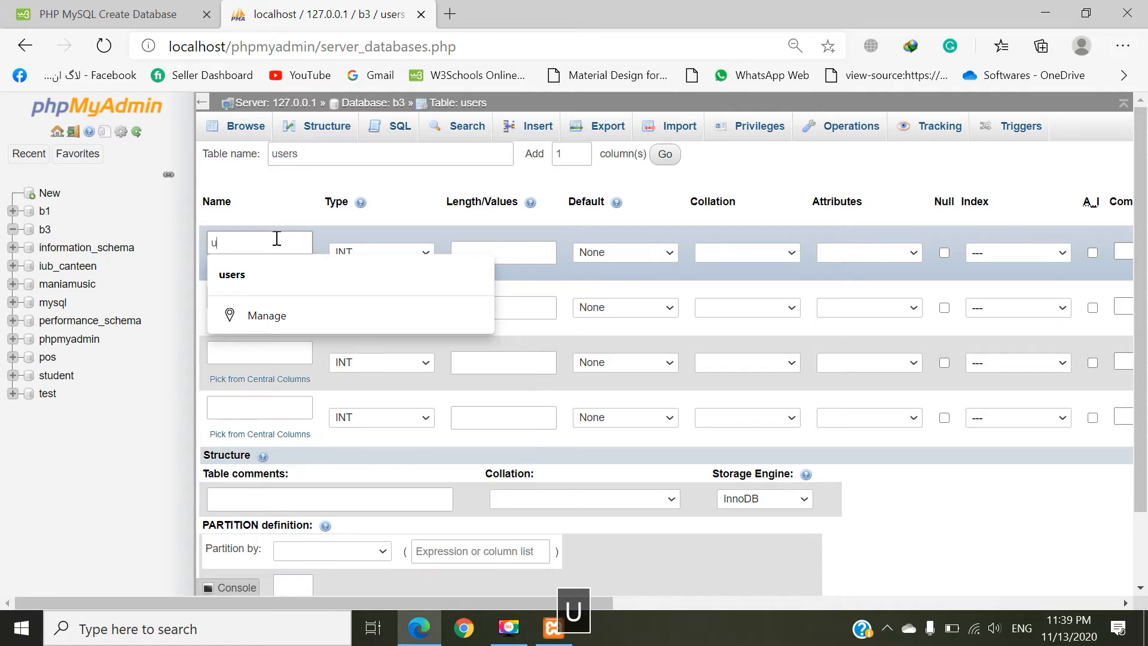
text(_id)
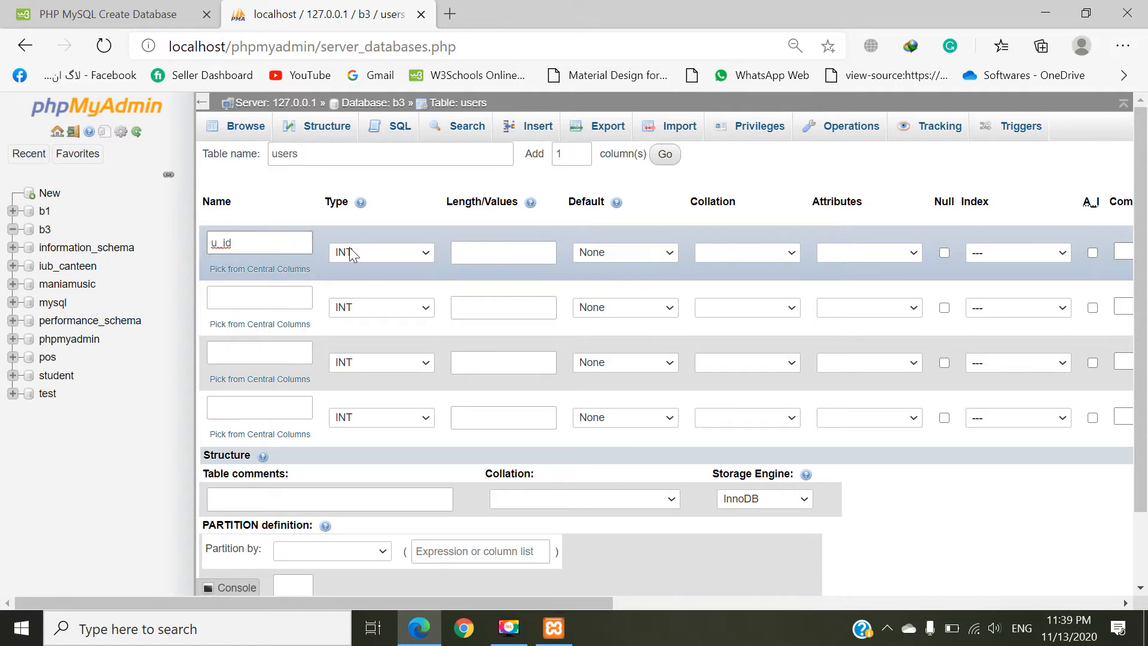
click(379, 253)
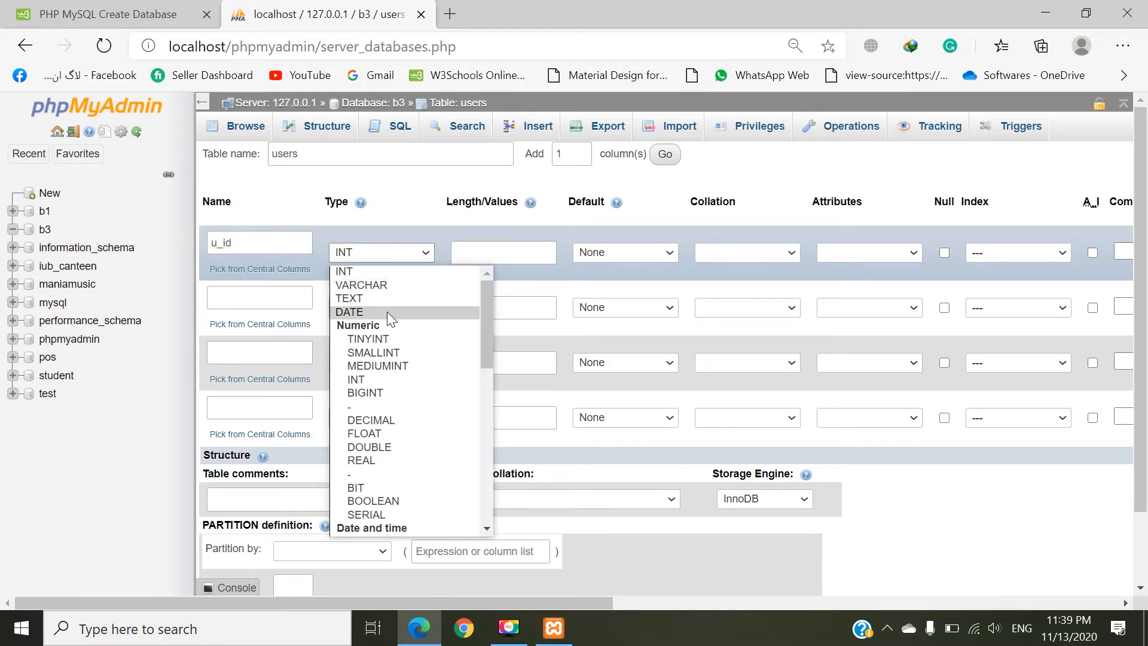
click(384, 271)
click(482, 253)
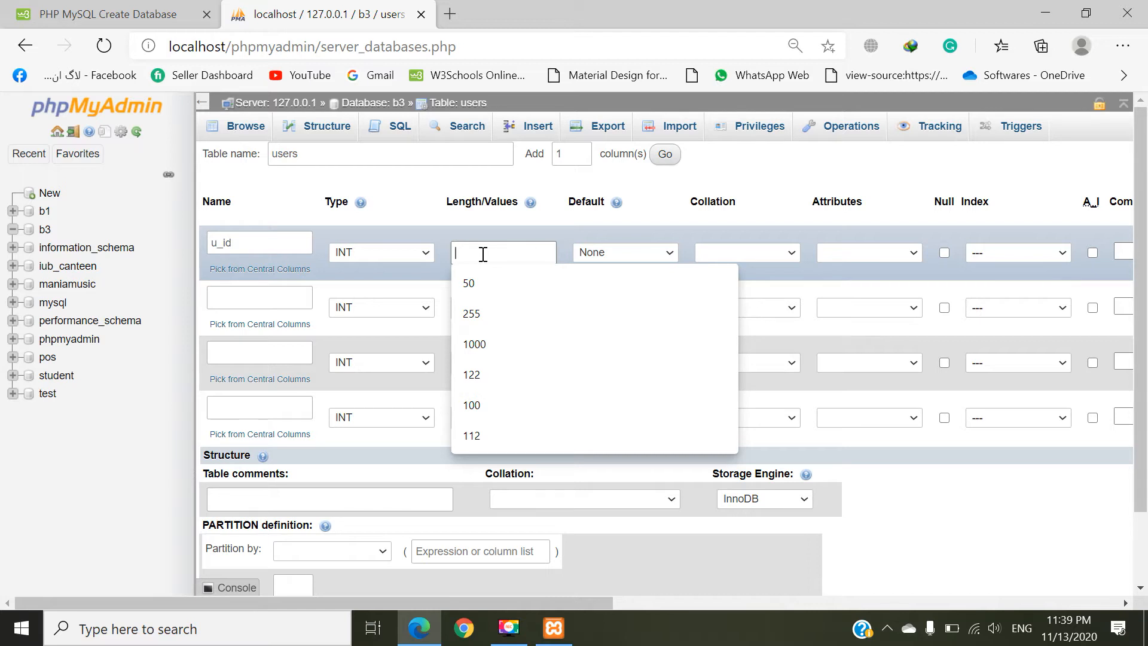
text(50)
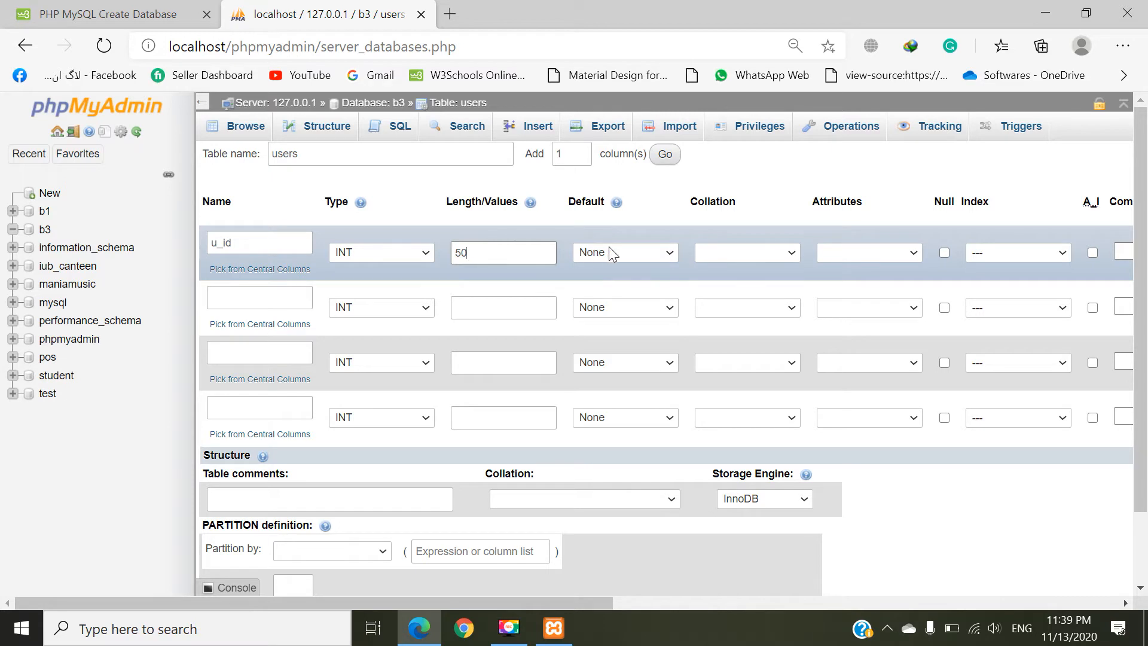
Step: Review the Default, Collation, Attributes and Index choices for the u_id column without changing them
click(631, 251)
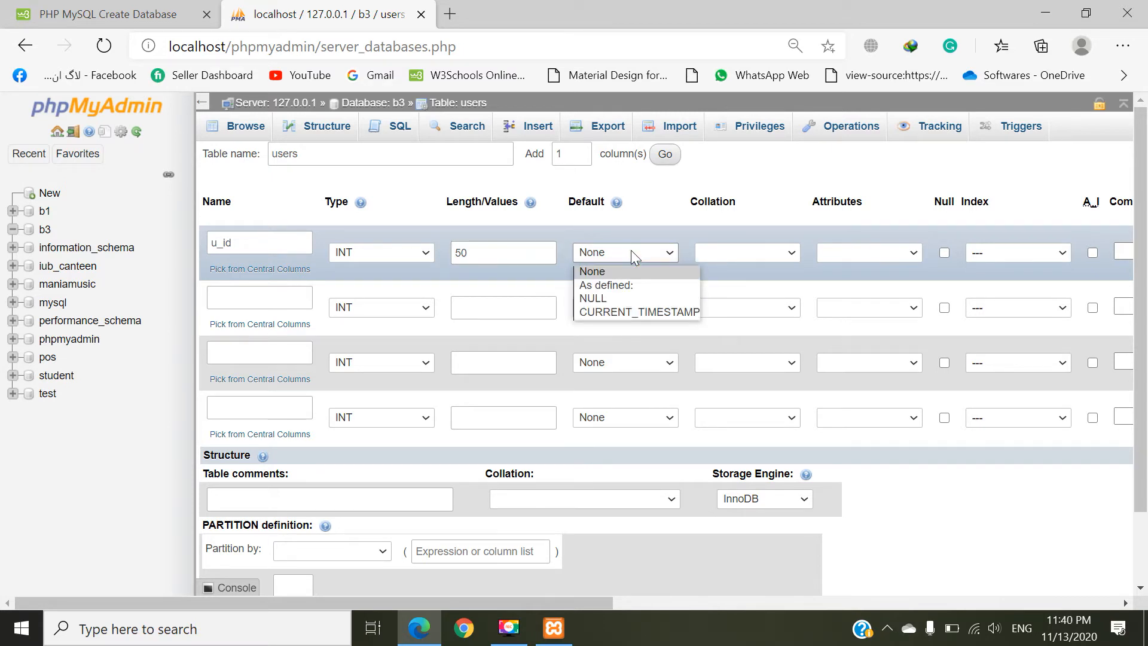
click(630, 250)
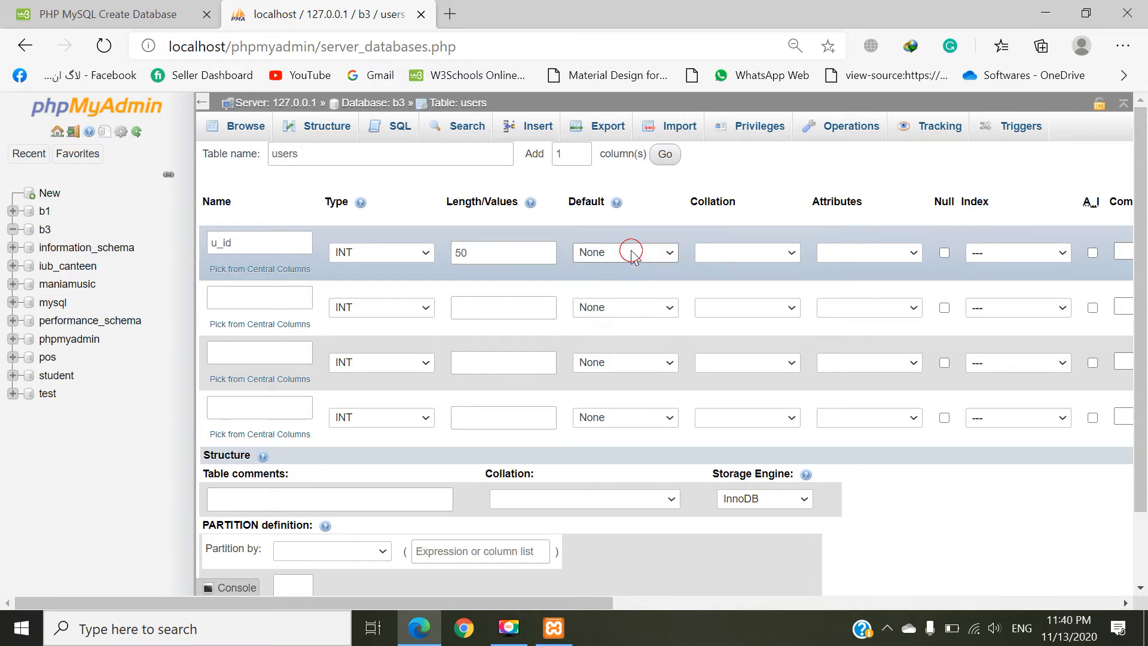
click(731, 256)
click(731, 254)
click(909, 252)
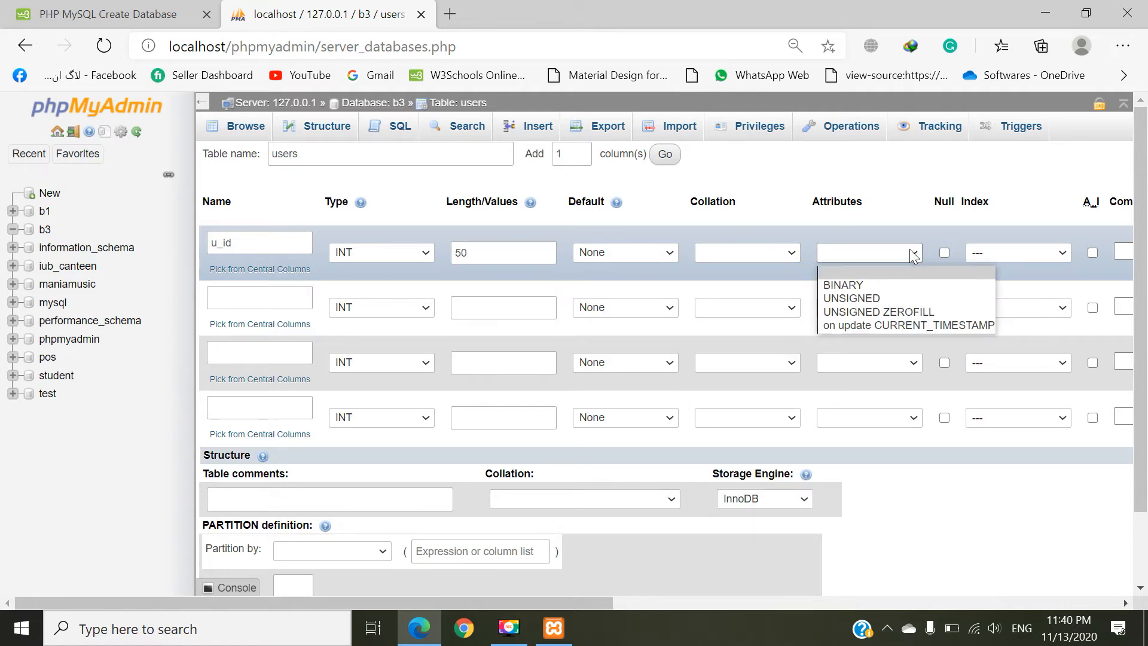
click(910, 250)
drag(479, 605, 565, 602)
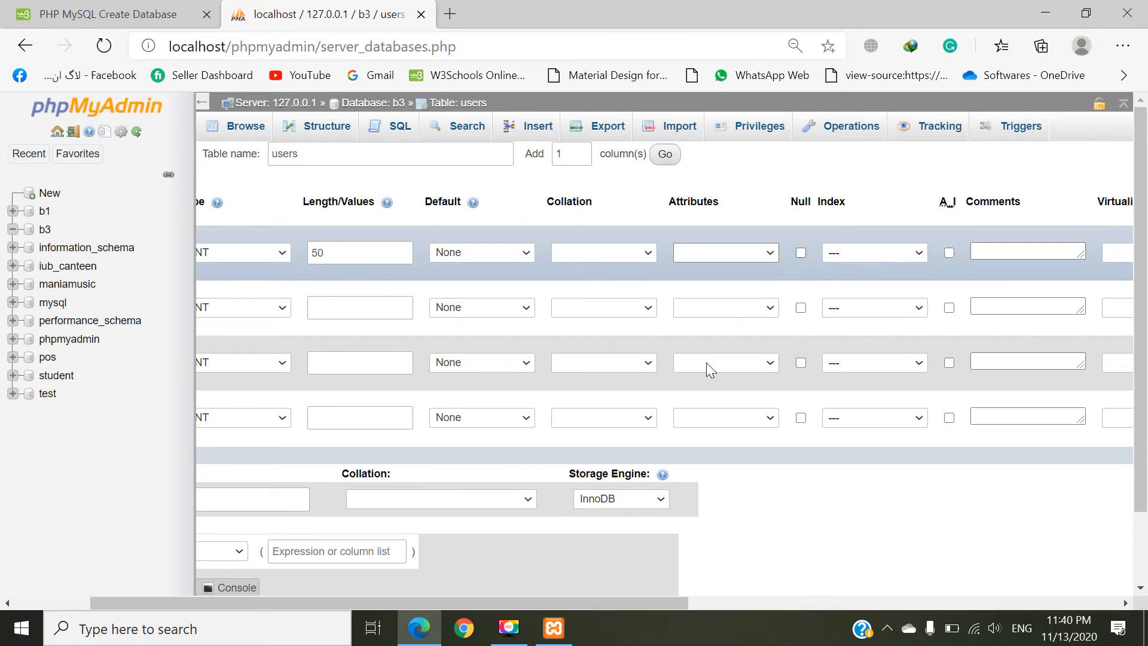
drag(505, 603, 574, 603)
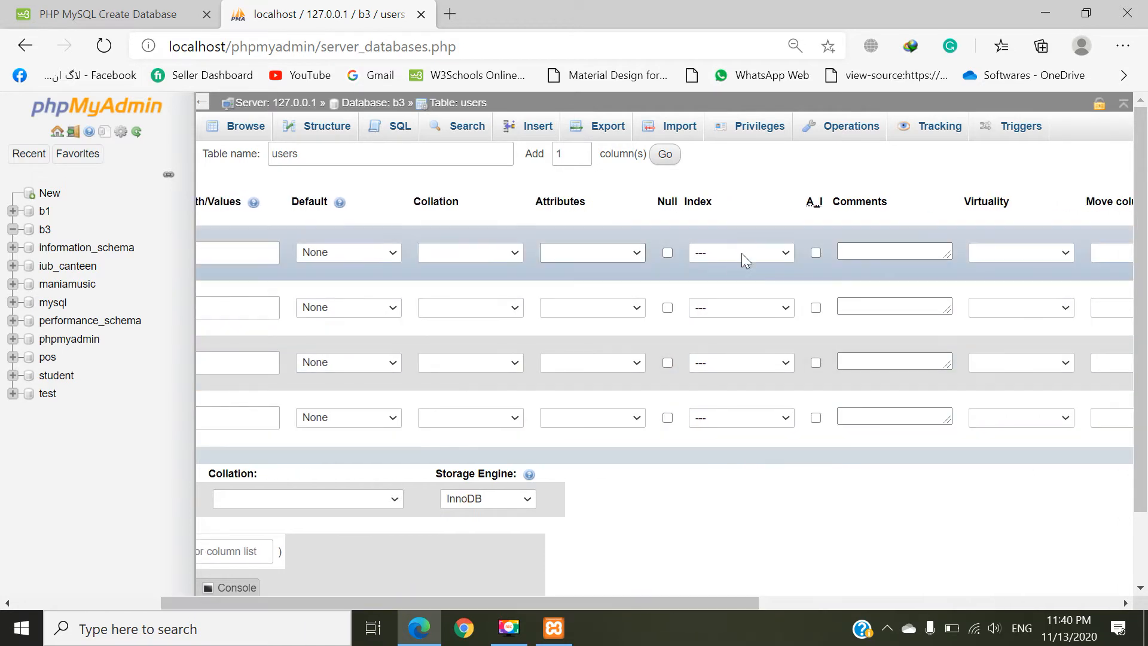
click(741, 253)
click(743, 248)
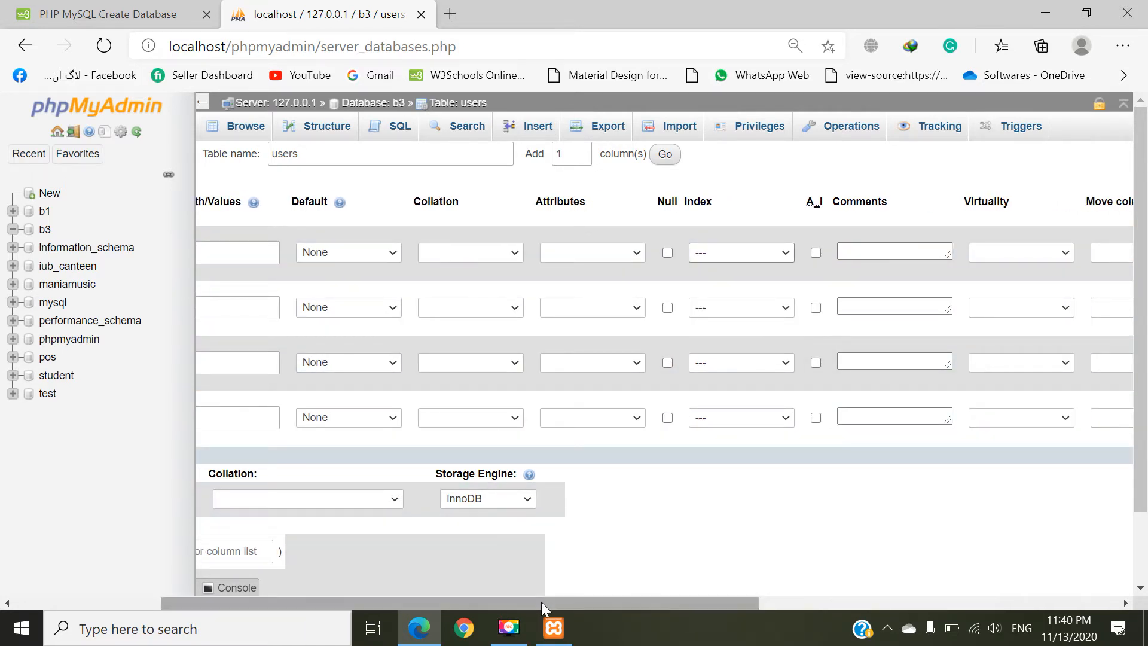
Step: Make u_id auto-increment with a PRIMARY index and add the column comment "this is user id"
drag(574, 603, 657, 603)
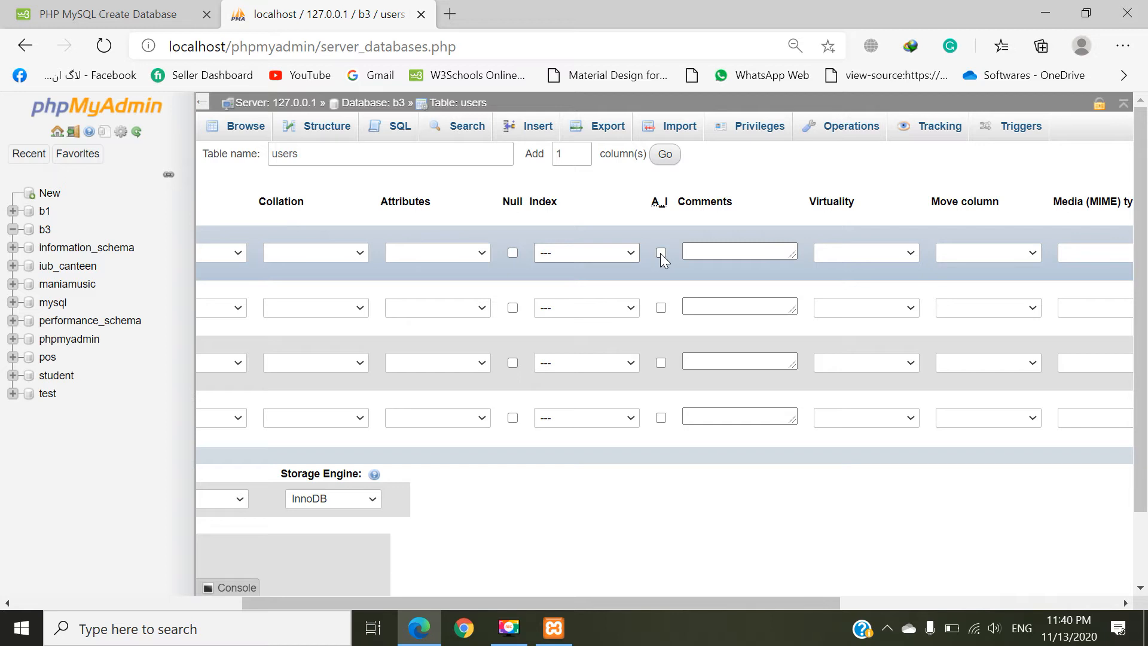
click(660, 253)
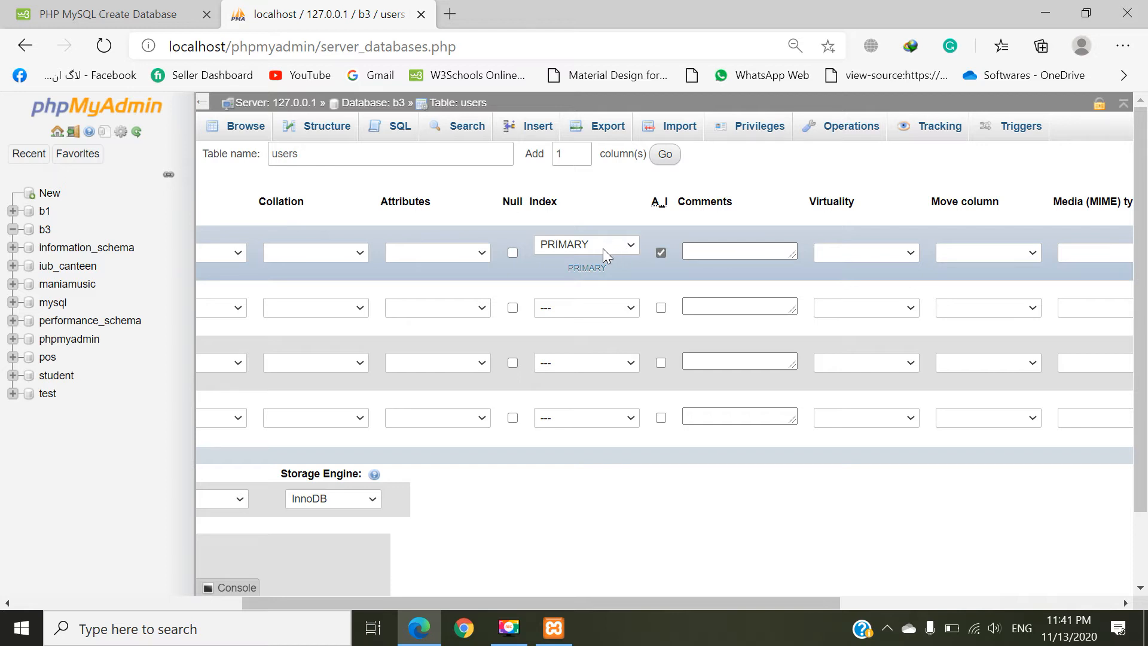
click(715, 250)
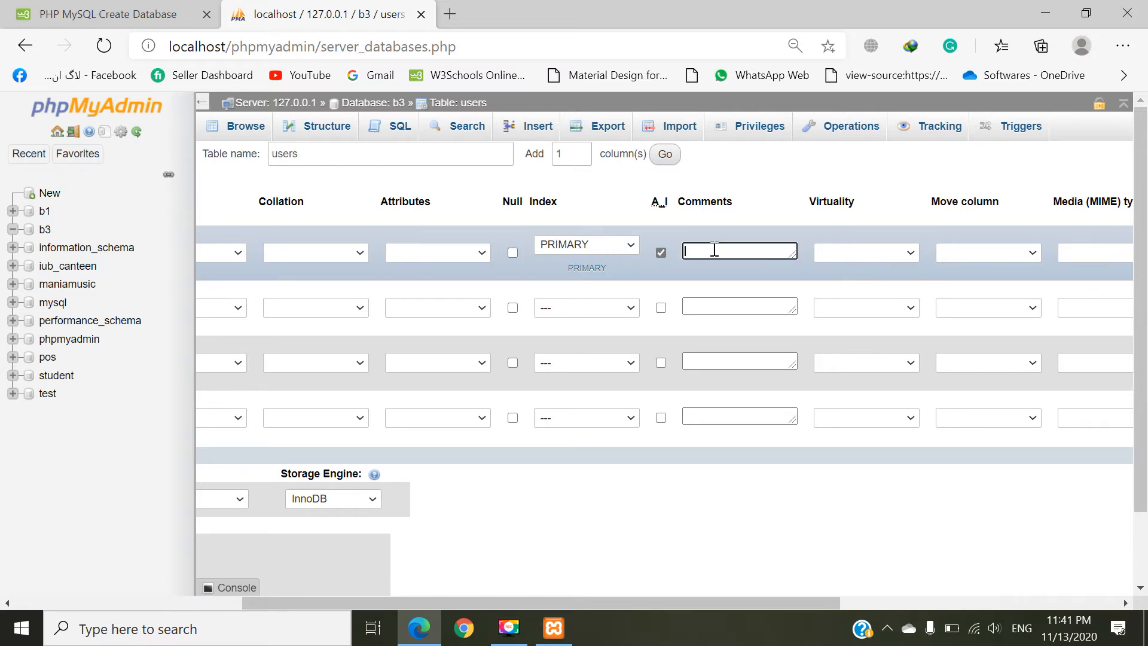
text(us)
key(BackSpace)
key(BackSpace)
text(th)
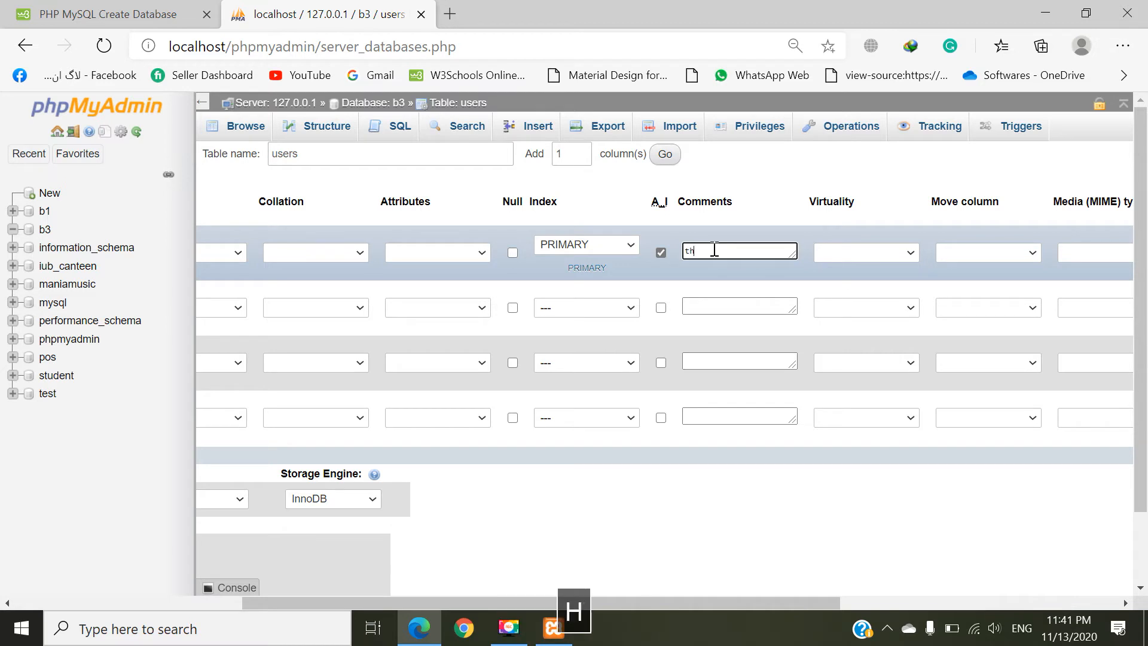
text(is is )
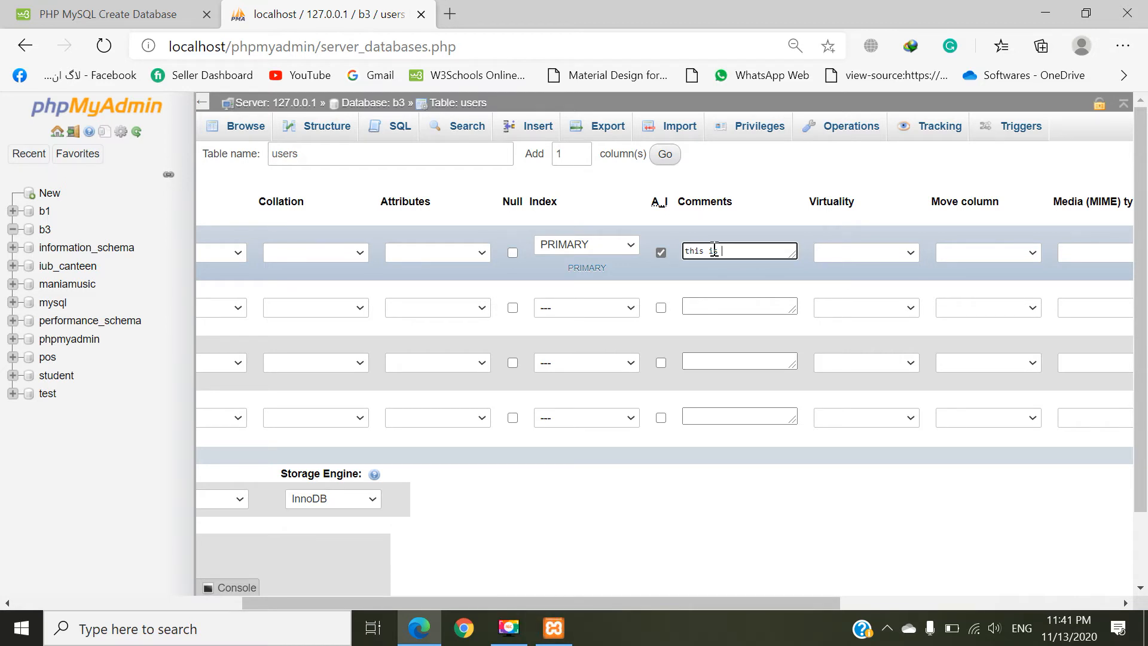
text(user id)
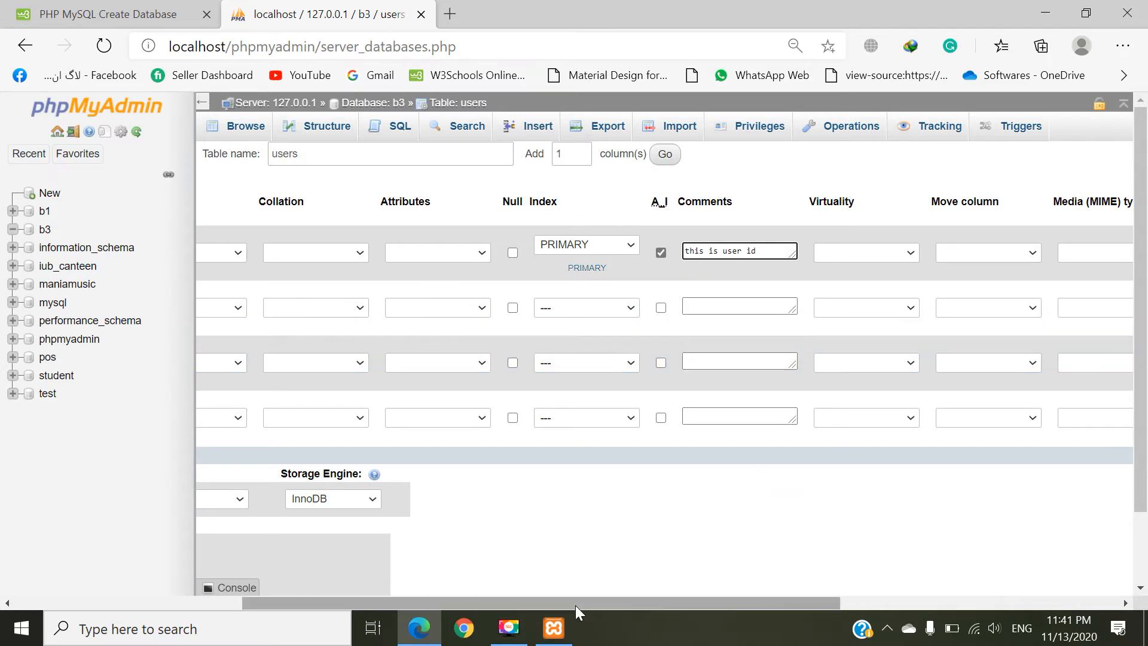
Step: Examine the Move column choices and the remaining settings of the u_id column without changing them
drag(577, 605, 708, 607)
click(784, 254)
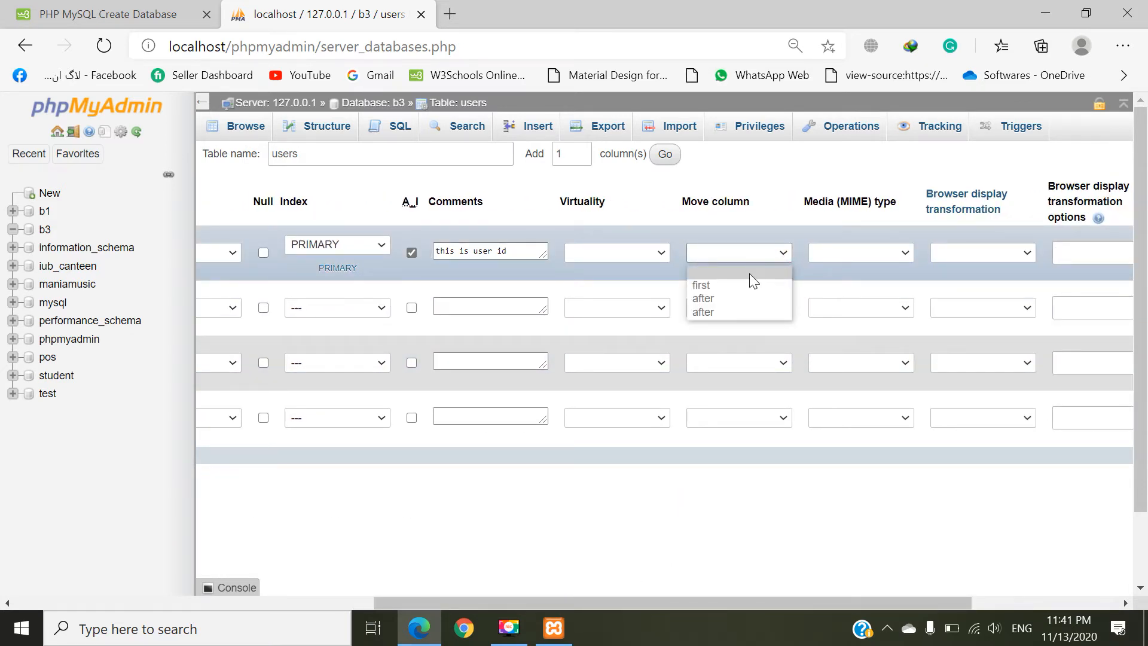
drag(710, 605, 889, 631)
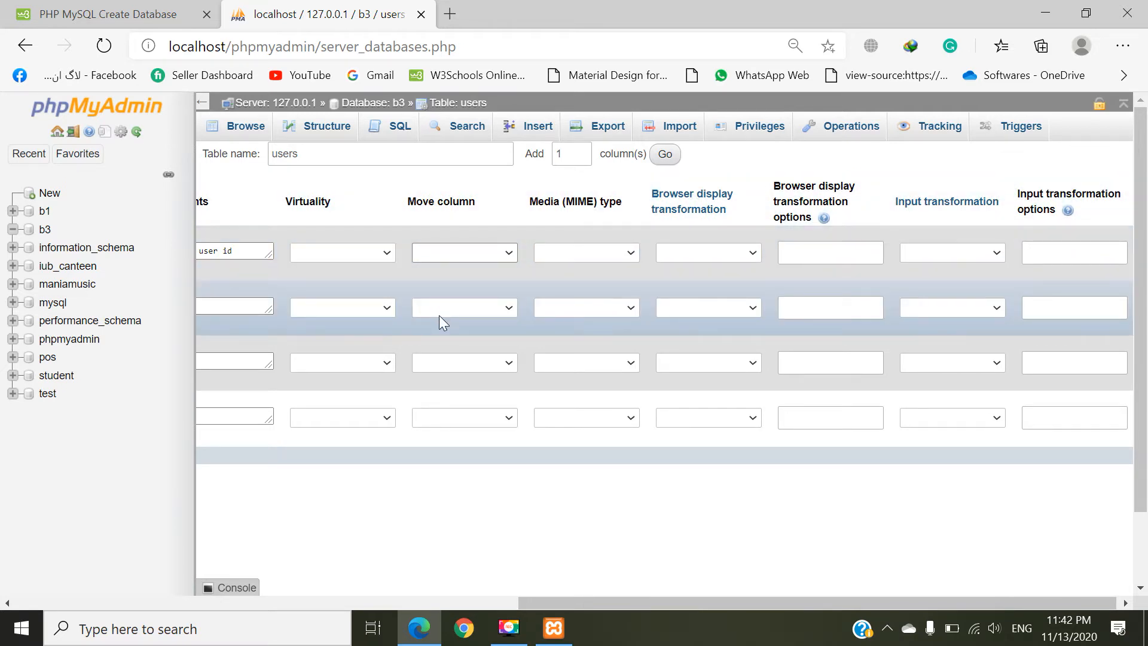
click(486, 255)
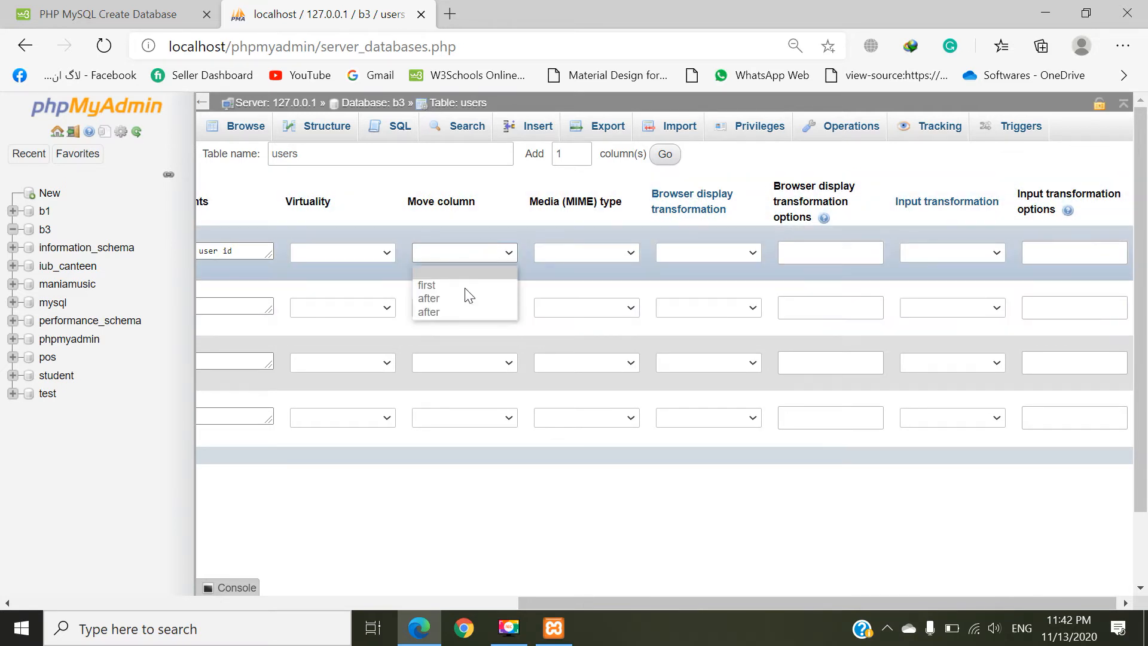
click(510, 495)
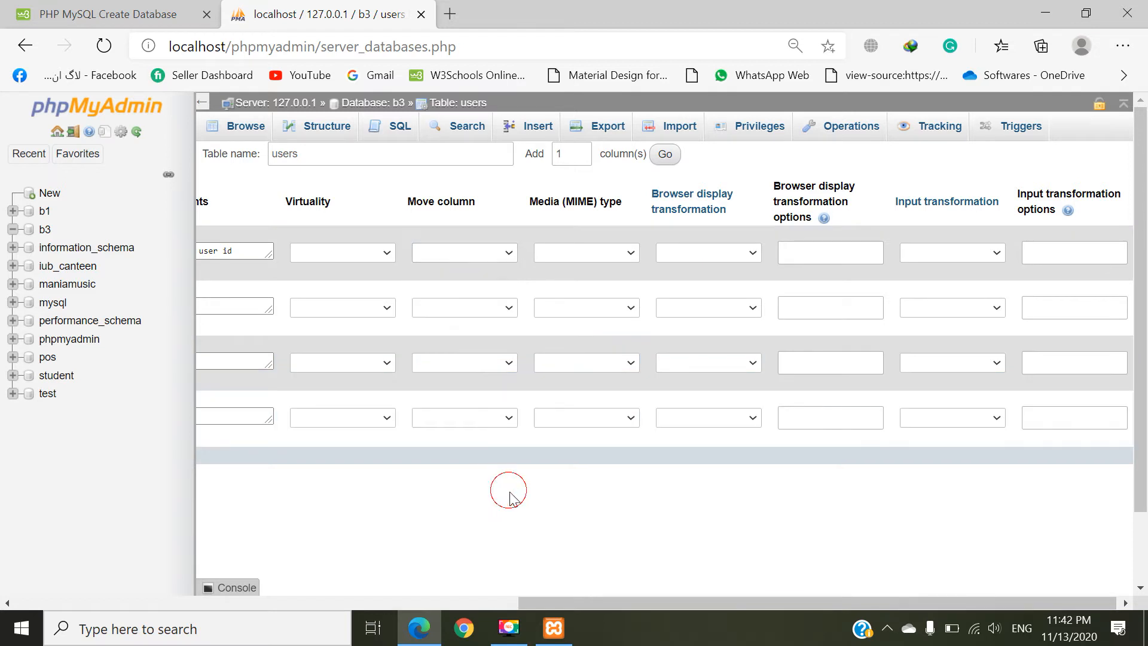
Step: Define the second column of the users table as u_username with type VARCHAR and length 122
drag(652, 603, 202, 583)
click(273, 296)
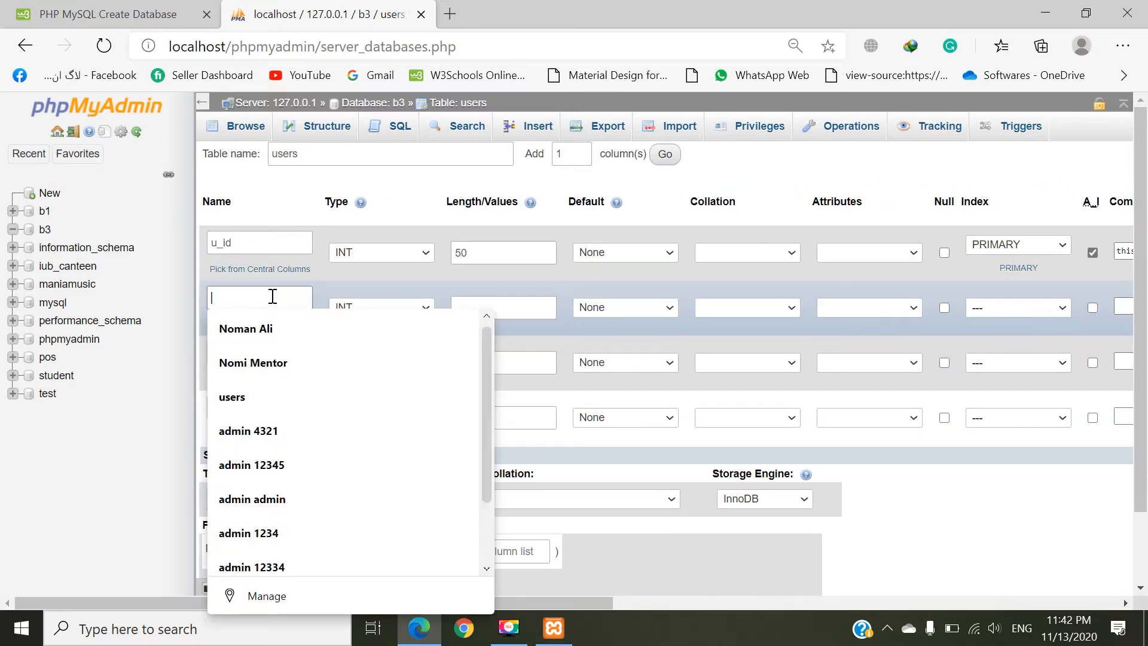
text(u)
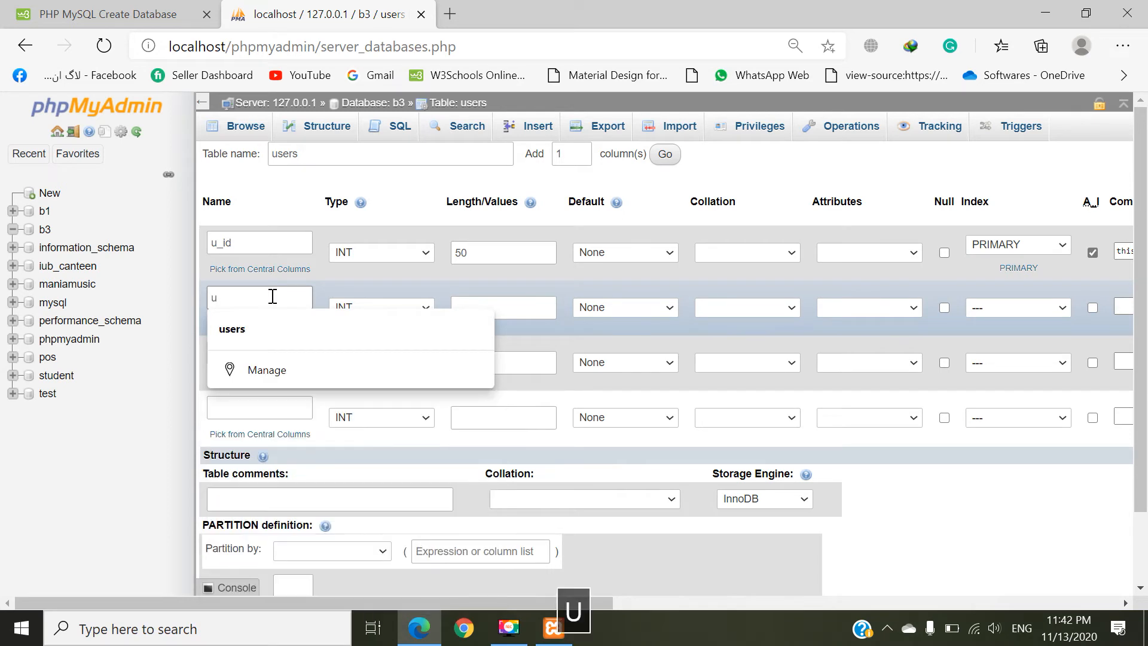
text(_username)
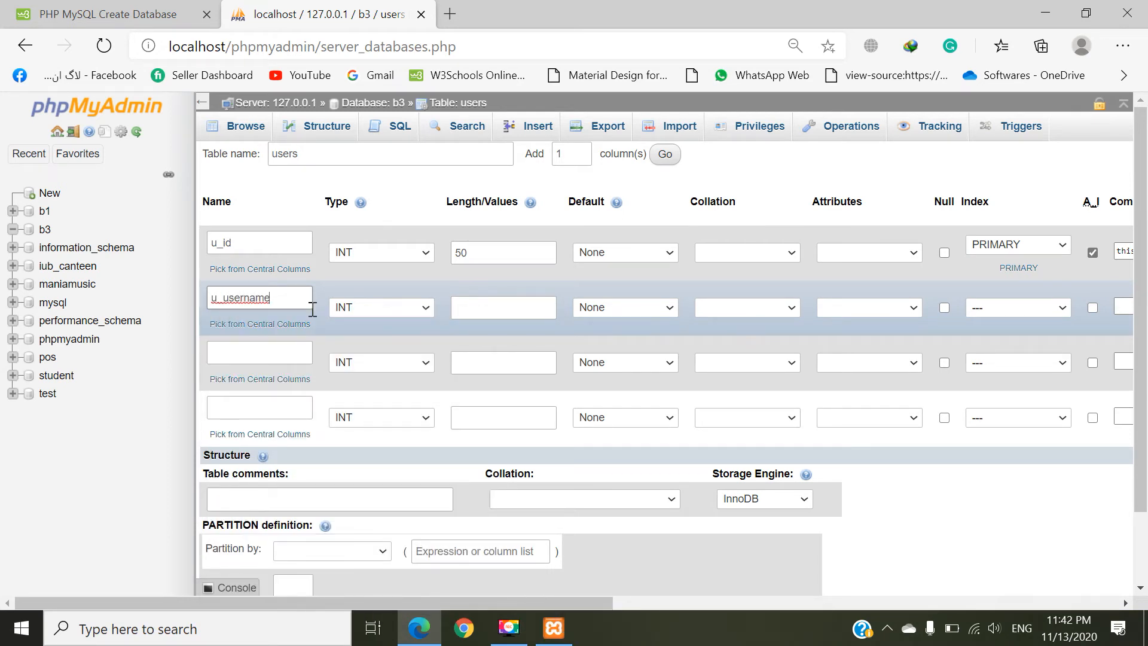
click(378, 304)
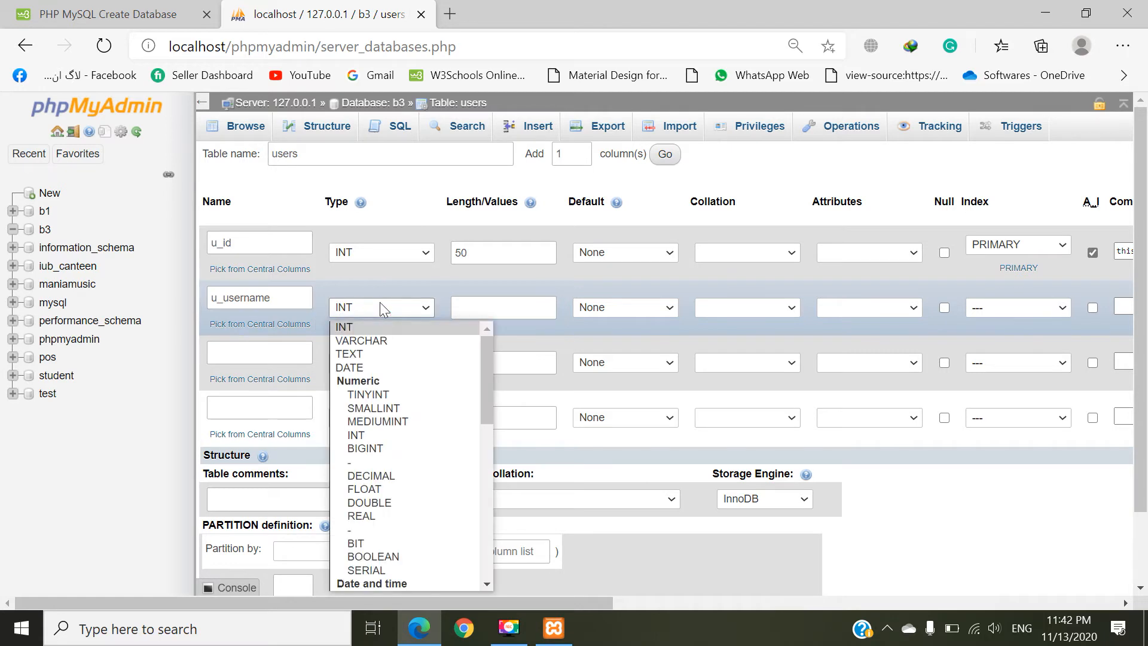
click(389, 340)
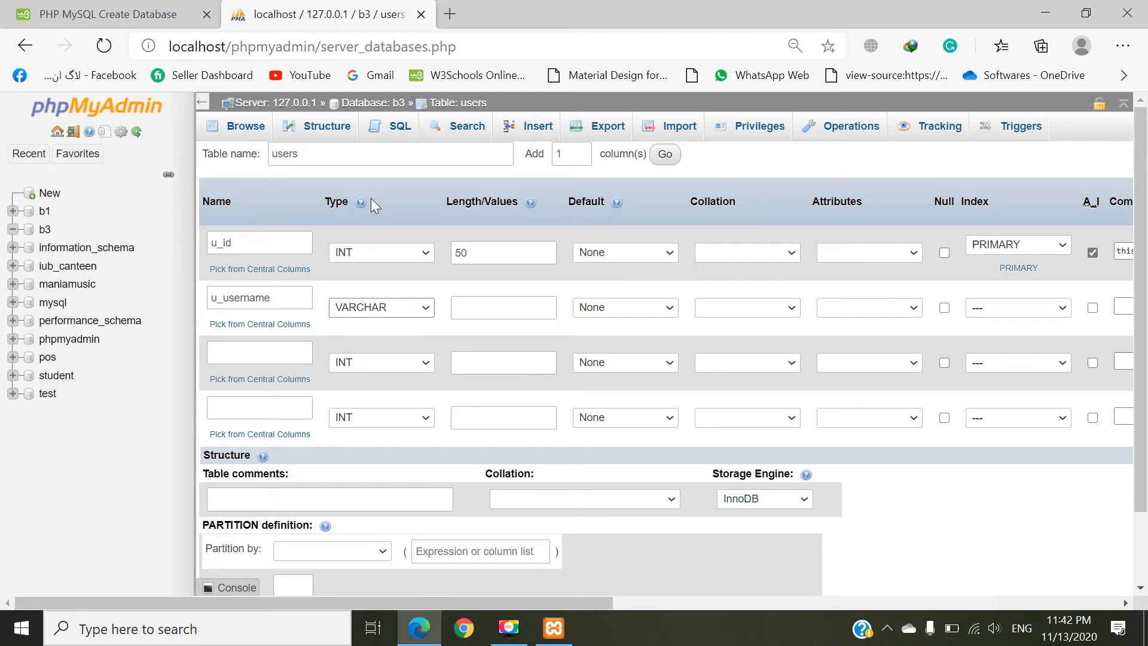
click(501, 307)
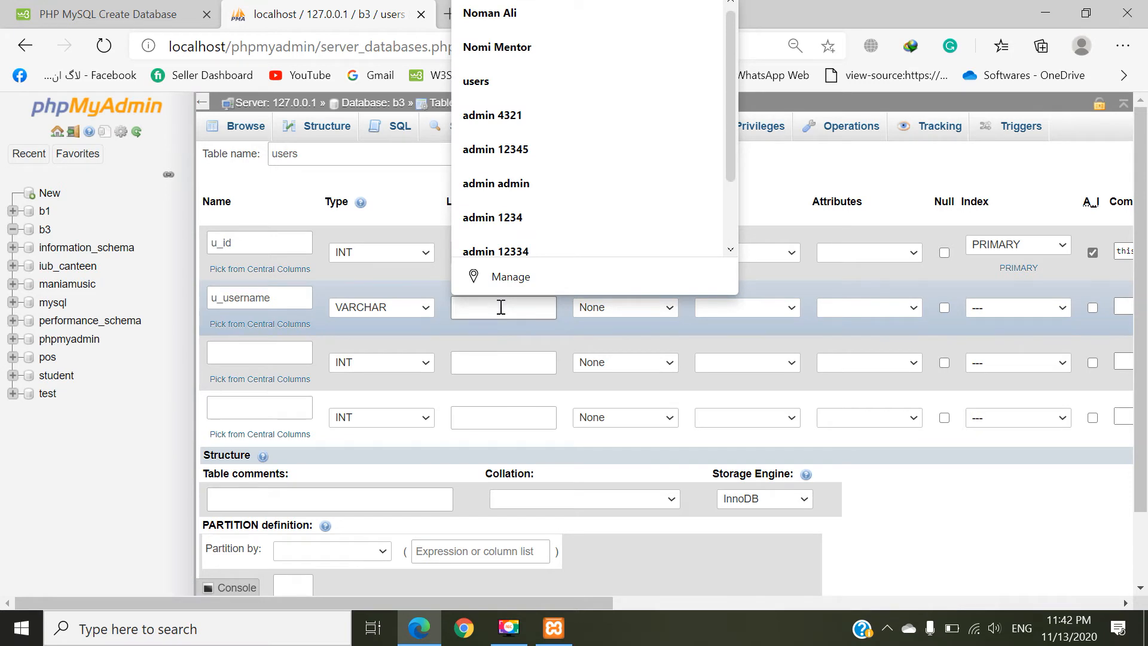
text(122)
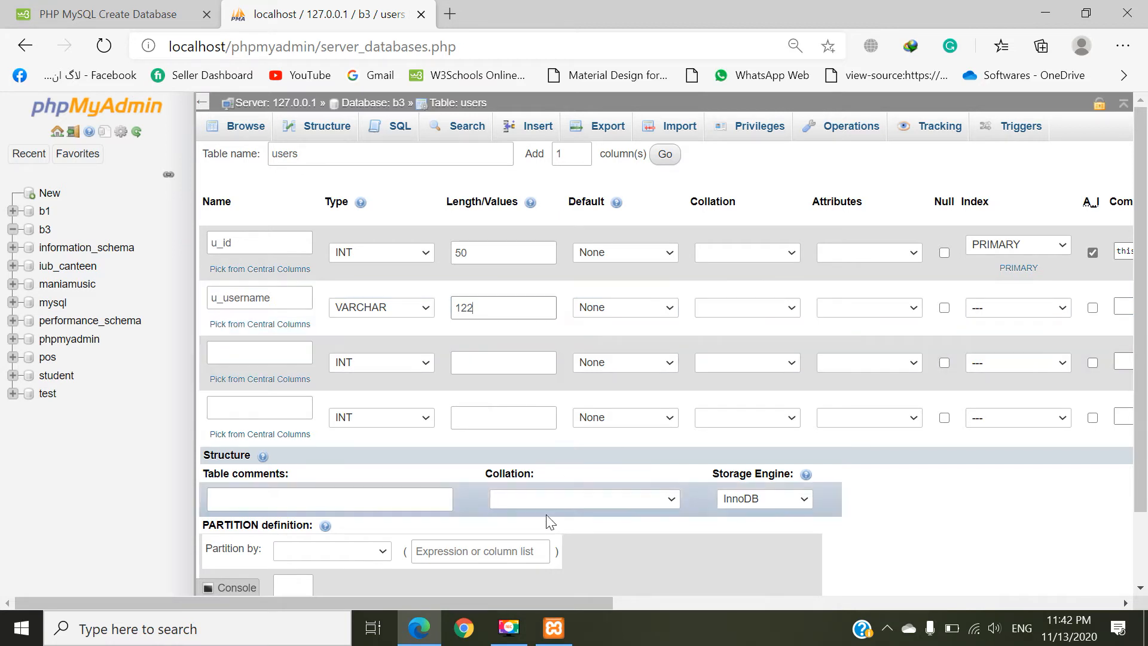
Step: Add the column comment "this is a username." to u_username and copy that comment text
drag(540, 608, 748, 592)
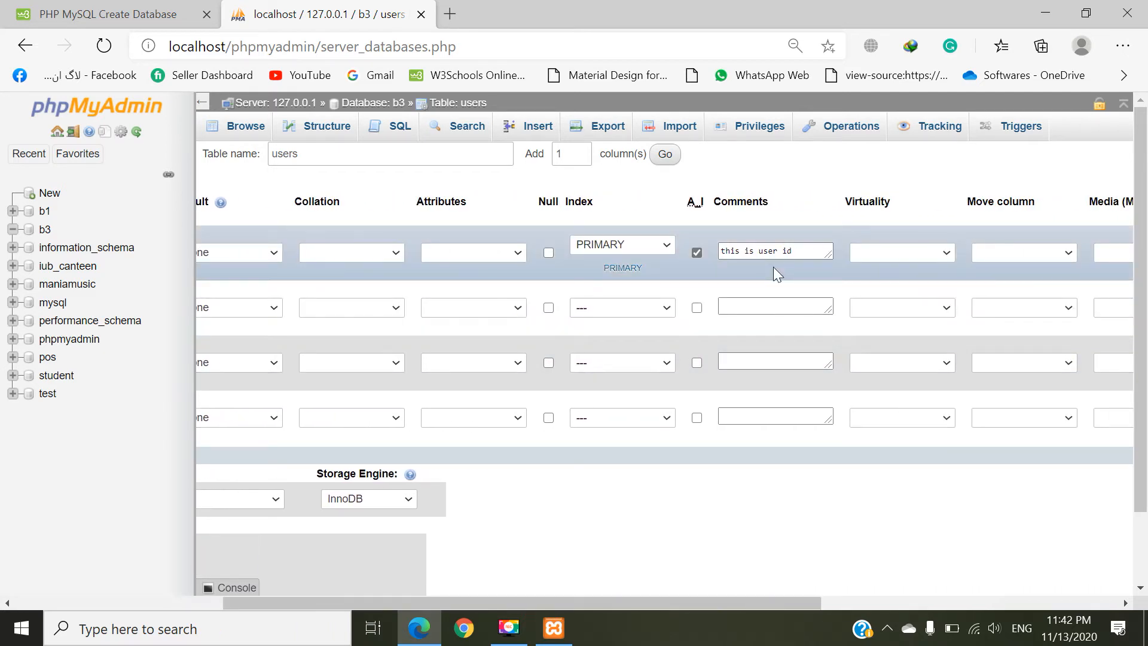
click(787, 250)
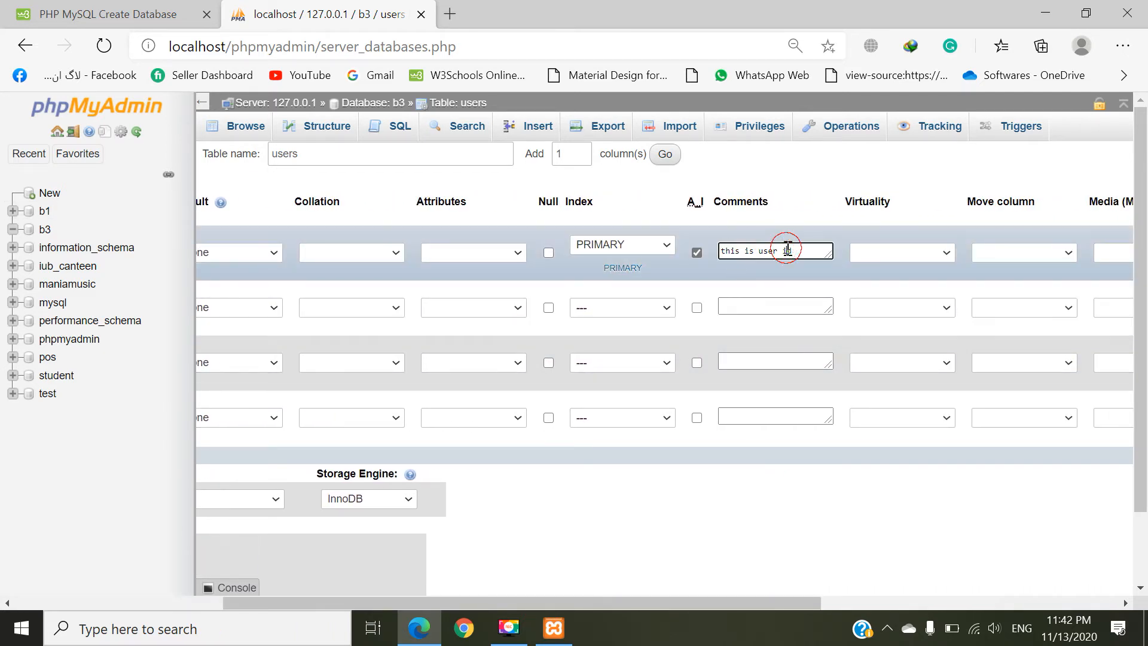
triple_click(788, 250)
click(755, 309)
text(t)
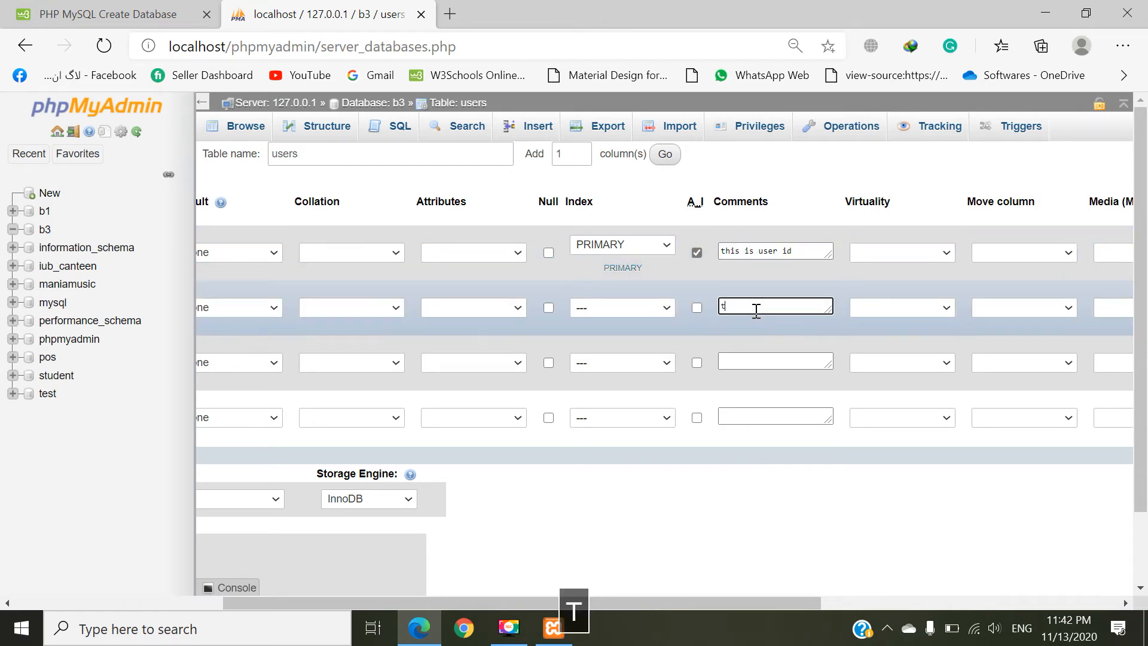
text(his is a )
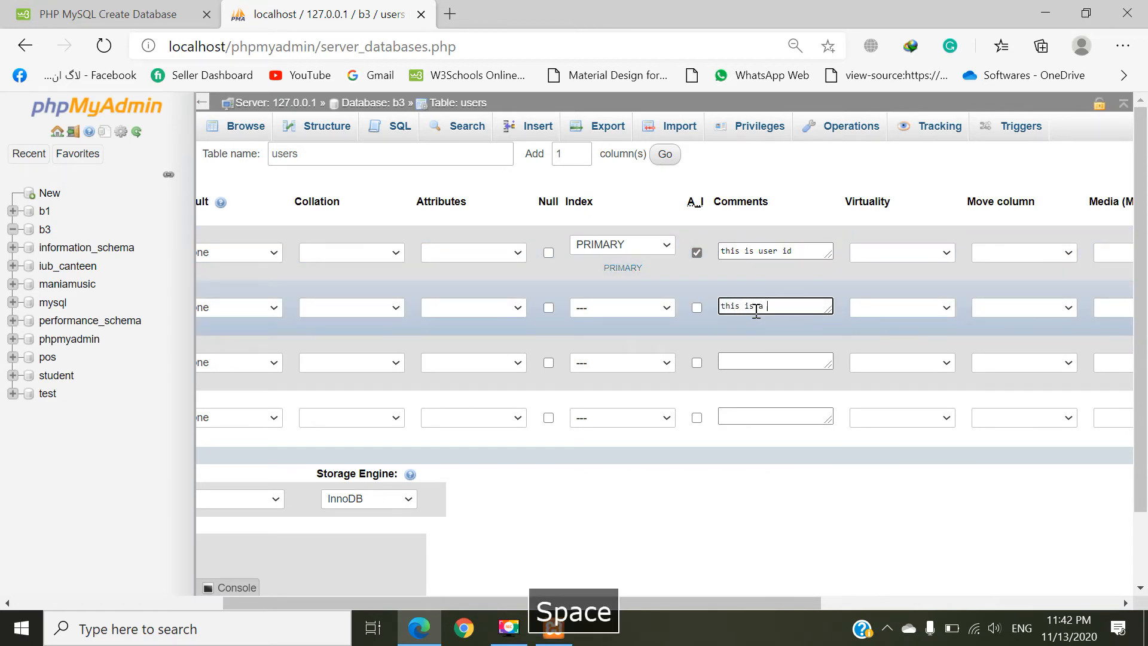
text(username)
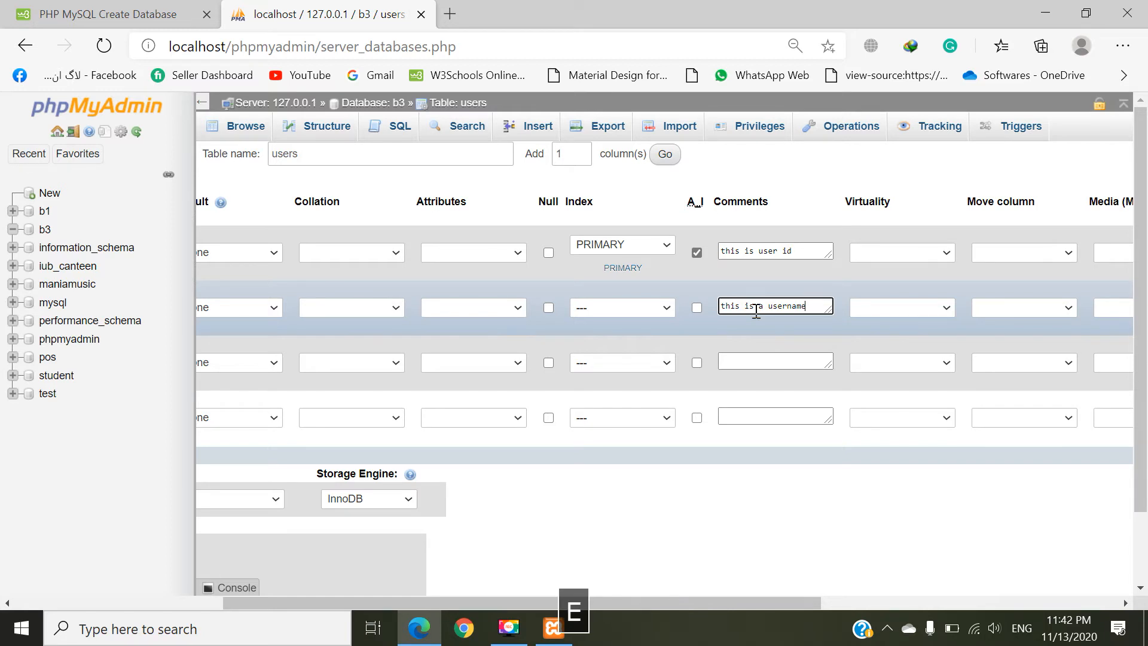
text(.)
triple_click(756, 309)
key(ctrl+c)
click(756, 359)
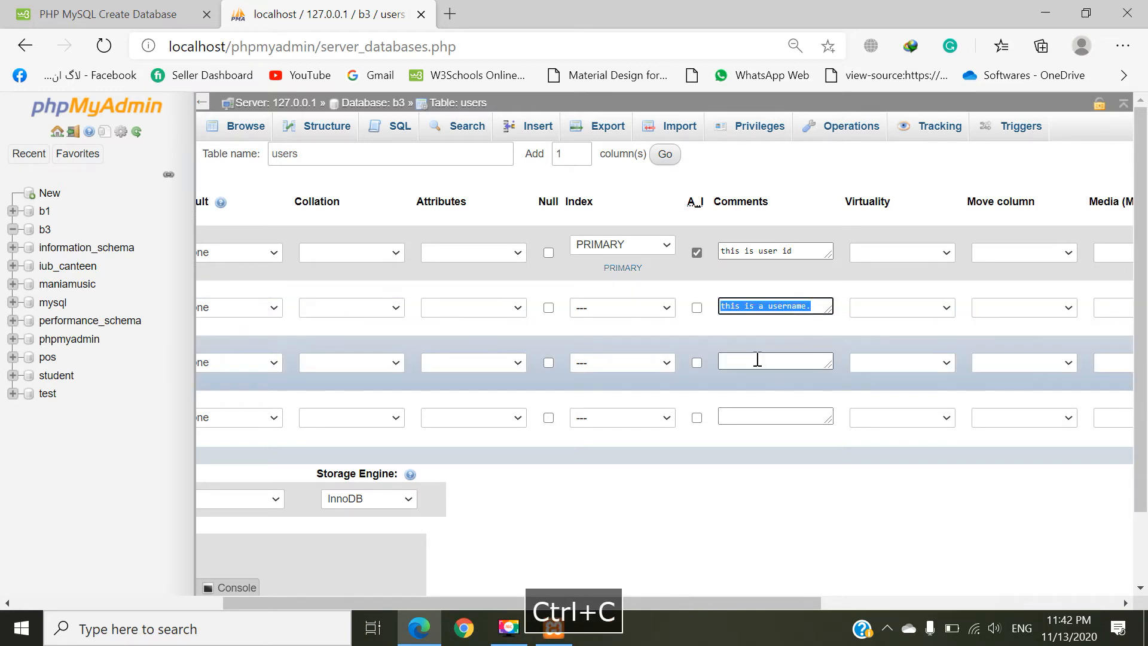
Step: Define the third column as u_password with type VARCHAR and length 122, keeping its default as None
drag(682, 603, 464, 602)
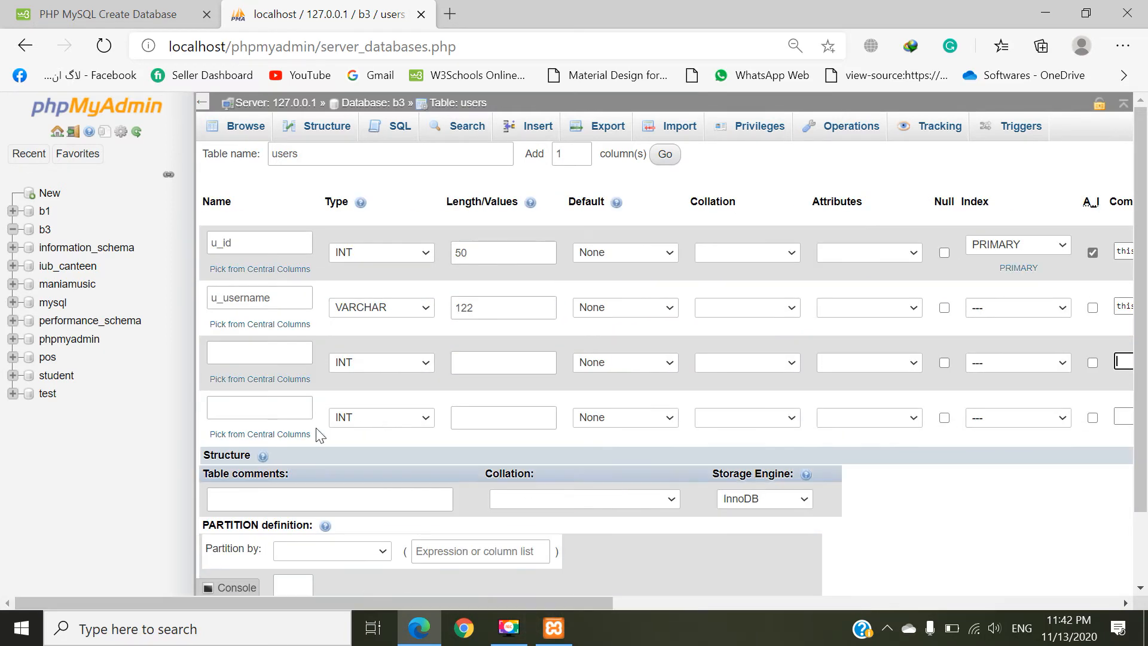
click(270, 345)
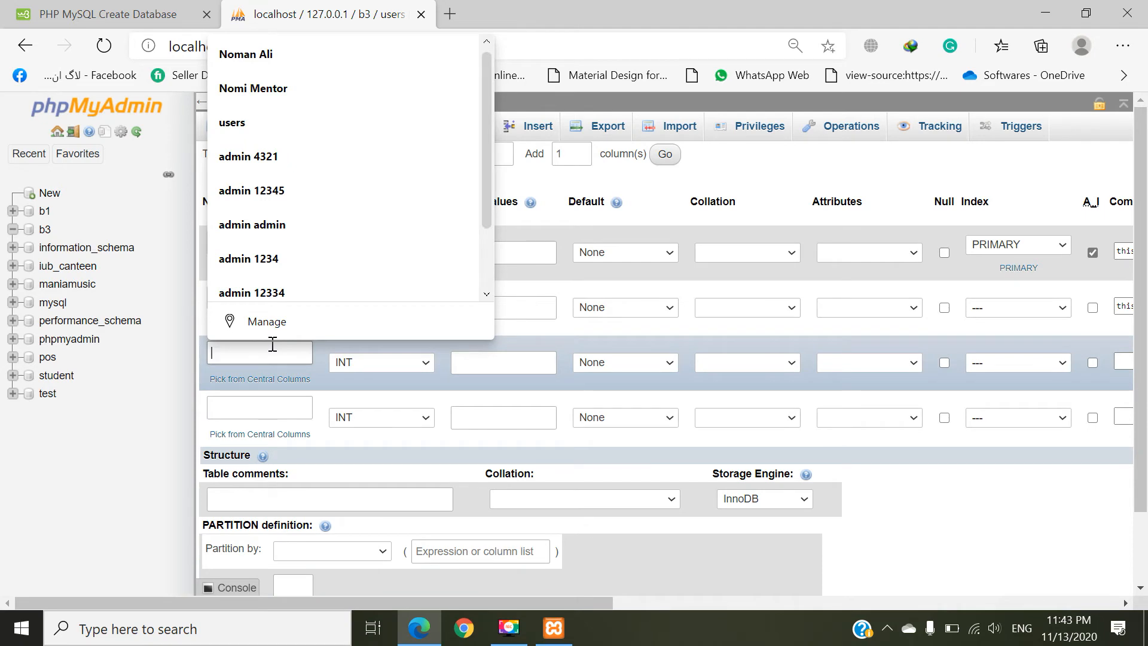
text(u_)
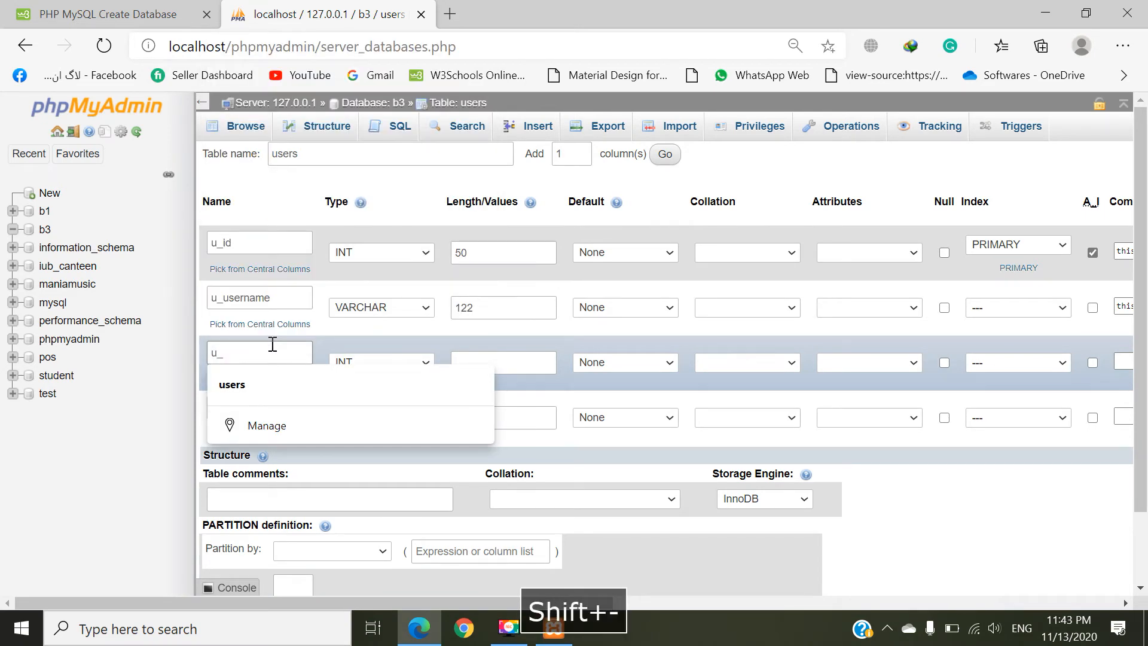
text(password)
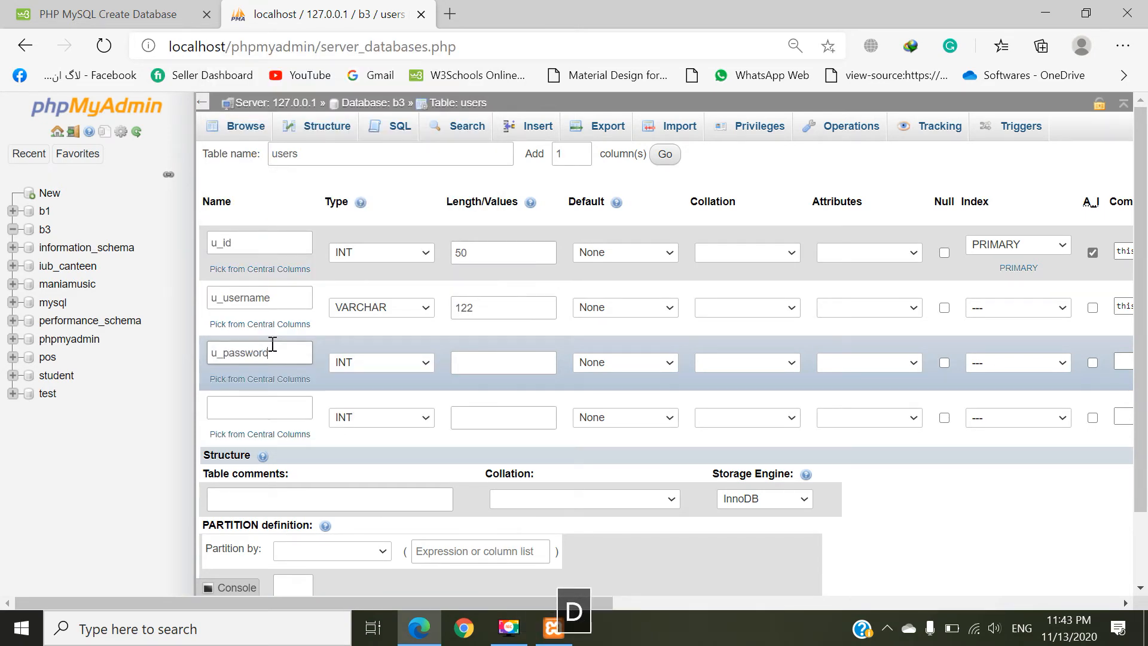
click(380, 362)
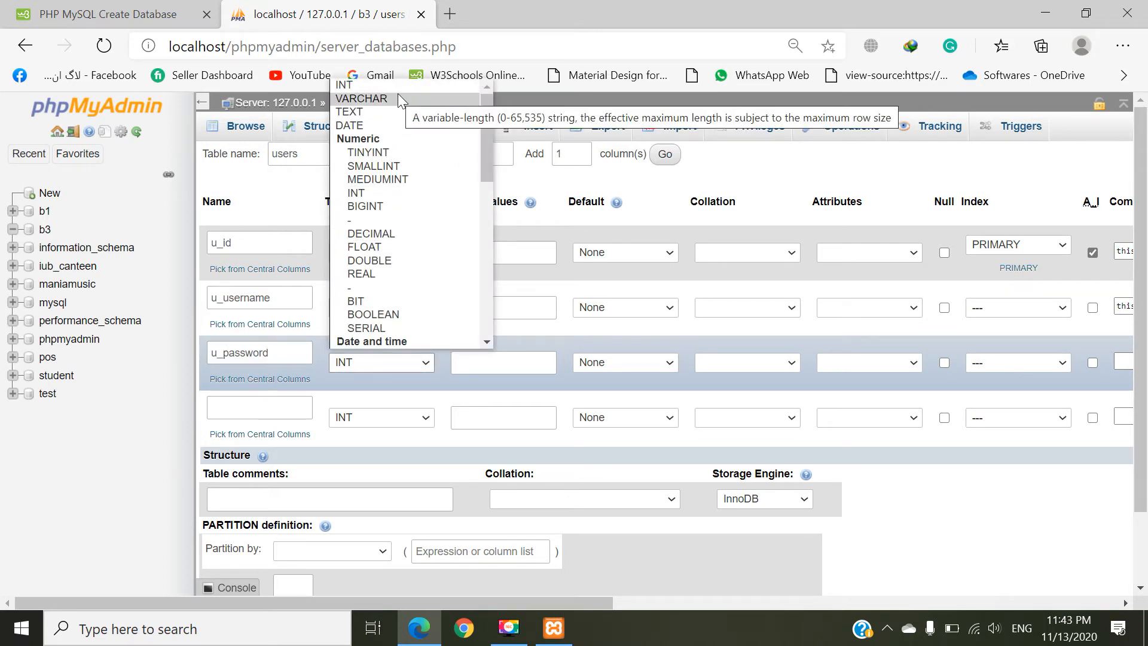
click(396, 97)
click(508, 372)
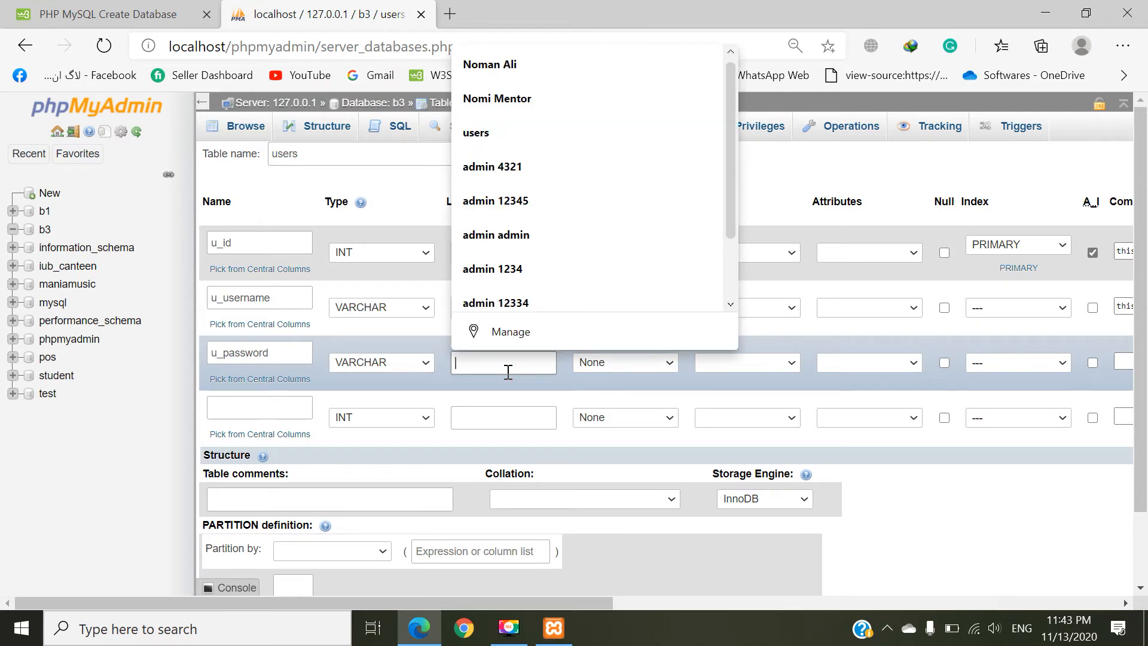
text(122)
click(598, 365)
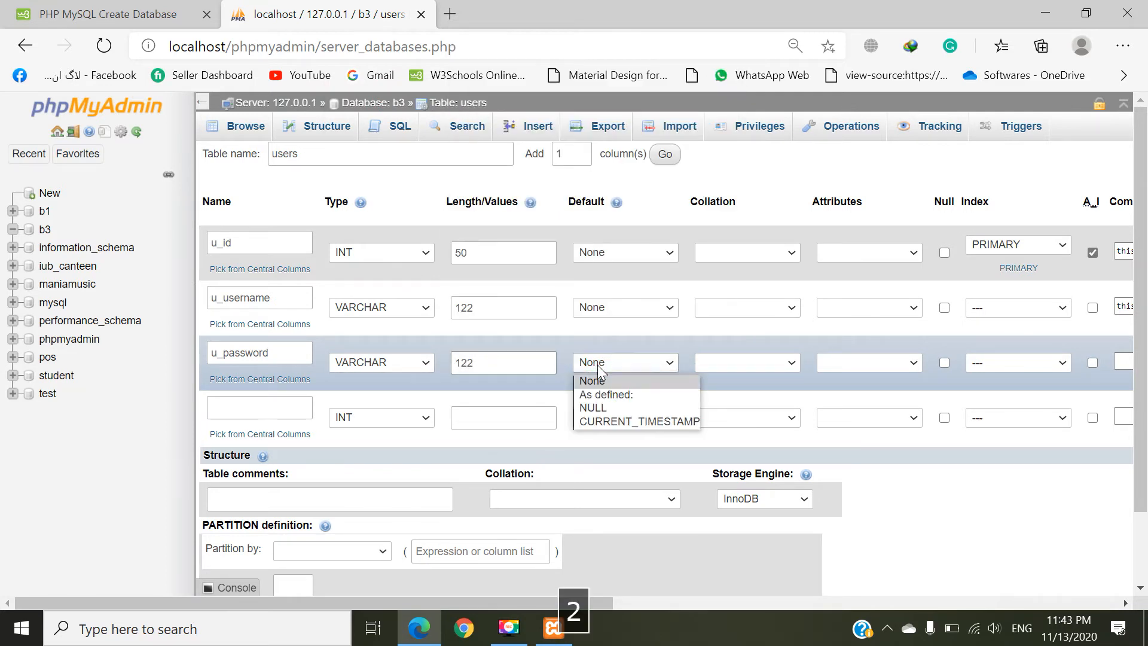
click(597, 365)
Step: Paste the copied comment for the u_password column and reword it as "this is a password."
drag(555, 603, 813, 604)
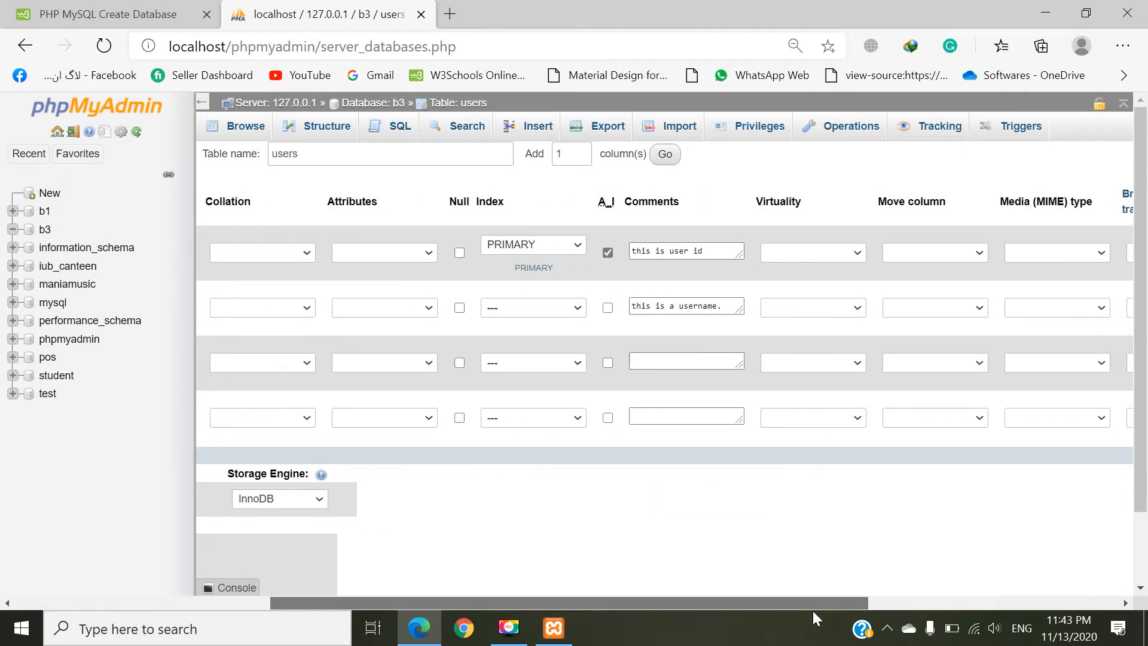
click(670, 363)
key(ctrl+v)
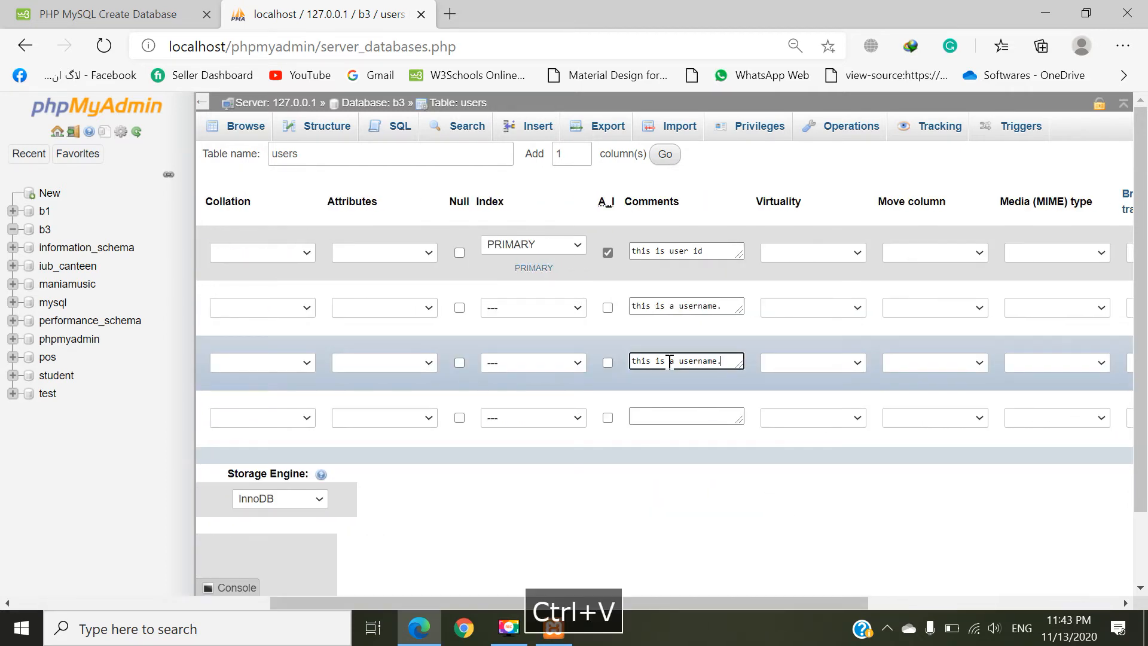
click(704, 360)
double_click(704, 360)
text(passw)
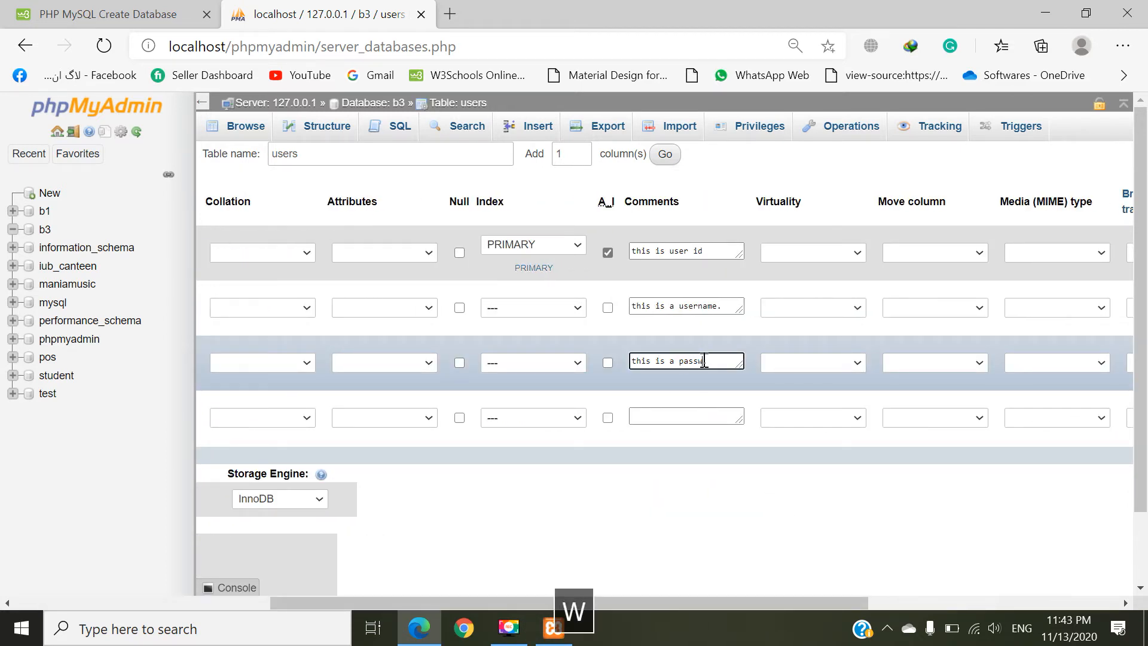
text(ord.)
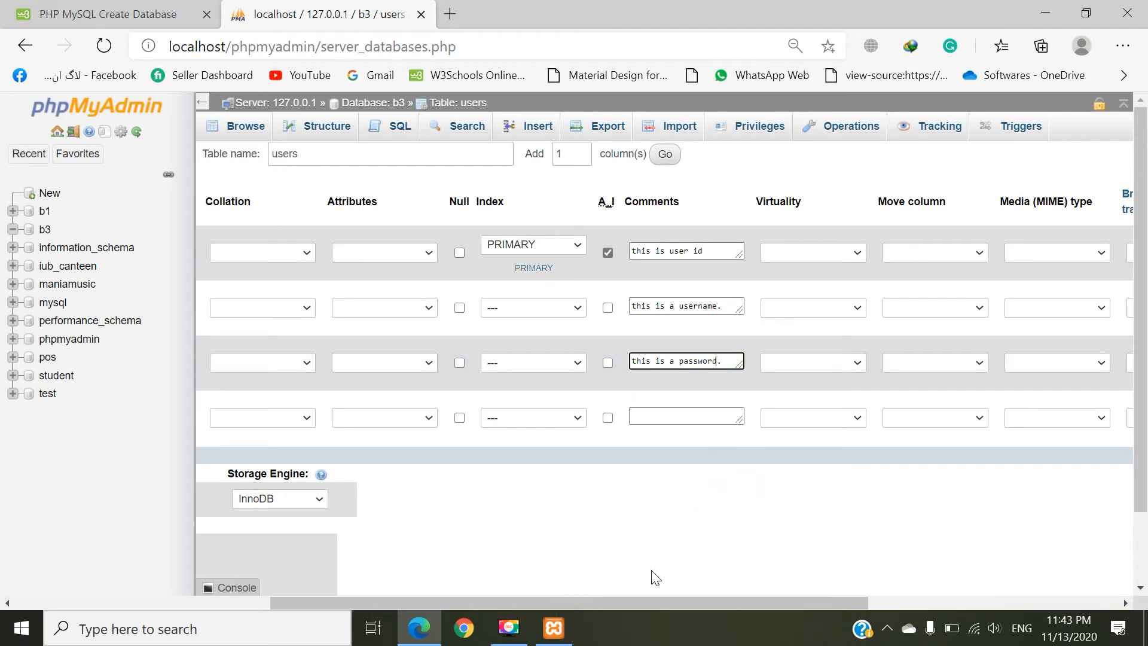
Step: Define the fourth column as u_gender with type VARCHAR and length 122
drag(670, 603, 378, 603)
click(253, 405)
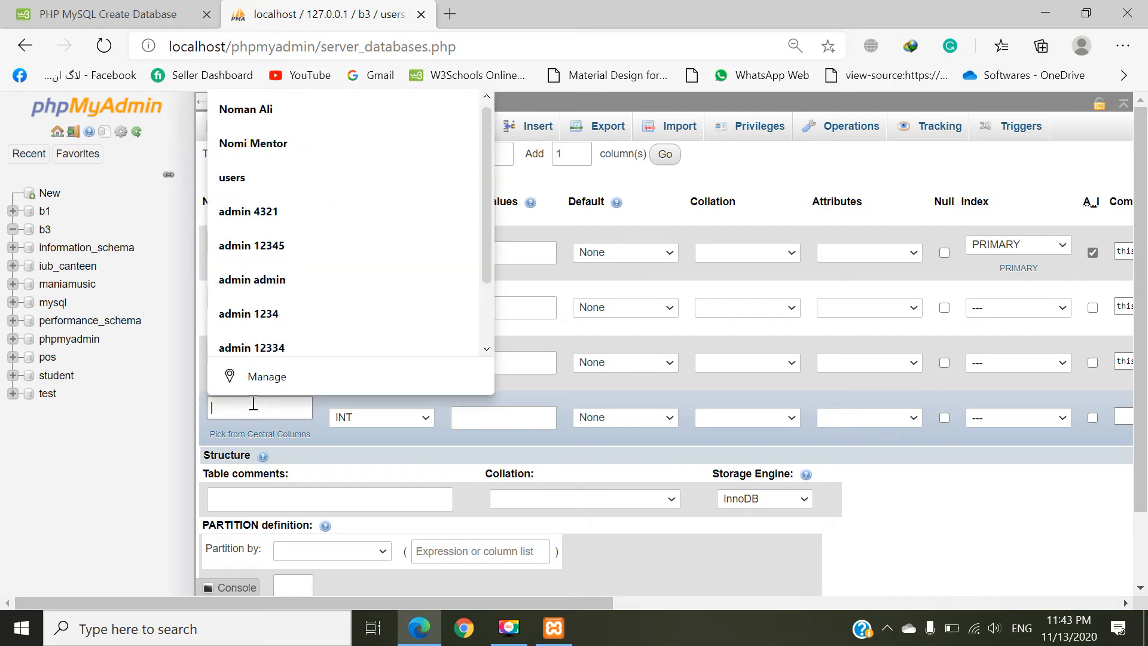
text())
key(BackSpace)
text(U)
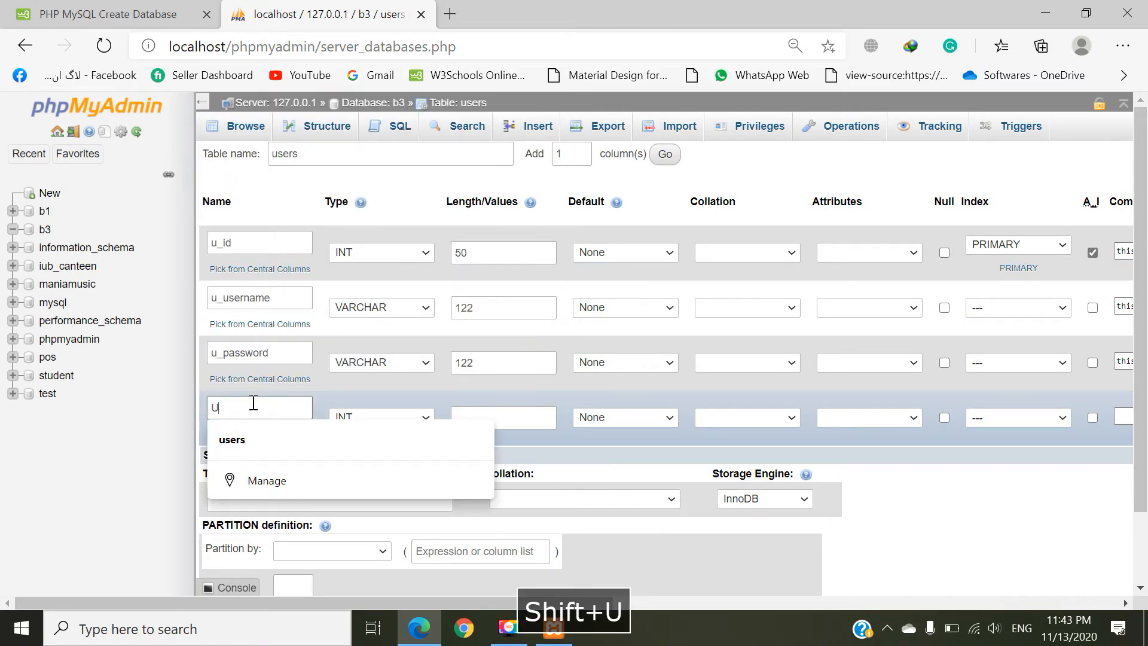
text(_)
key(BackSpace)
key(BackSpace)
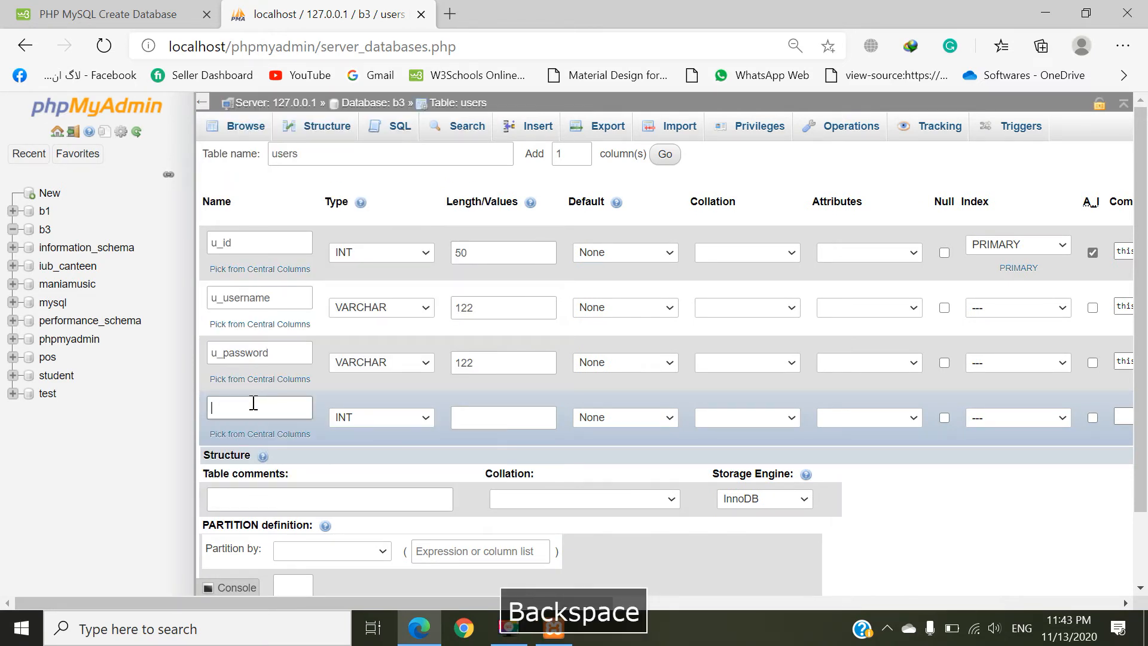
text(u_)
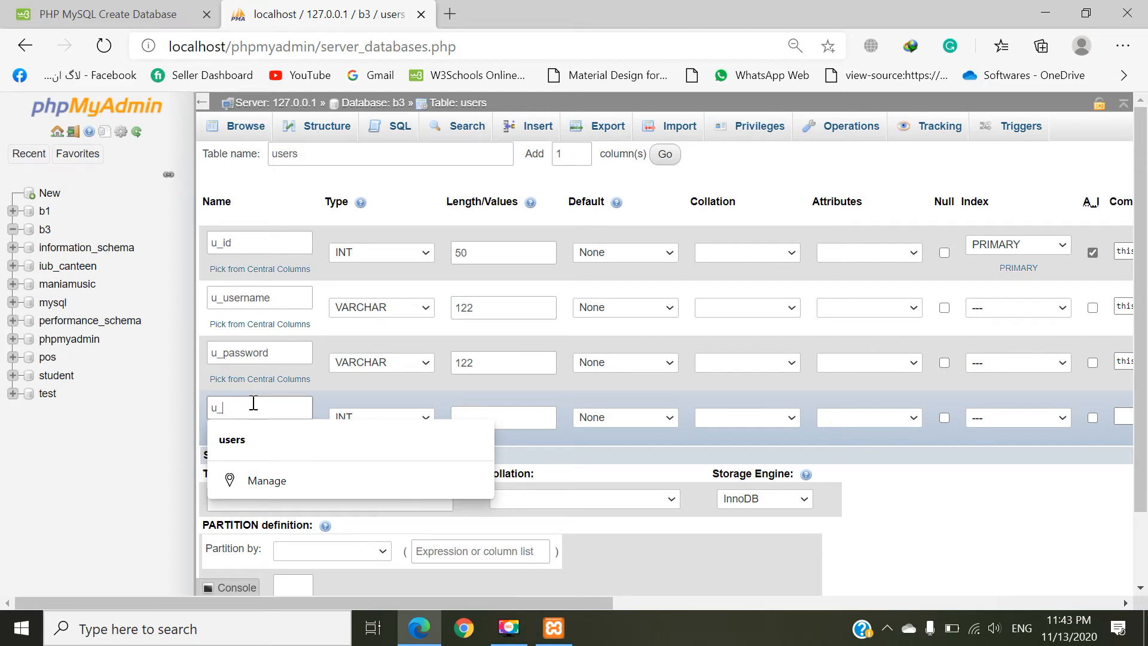
text(gender)
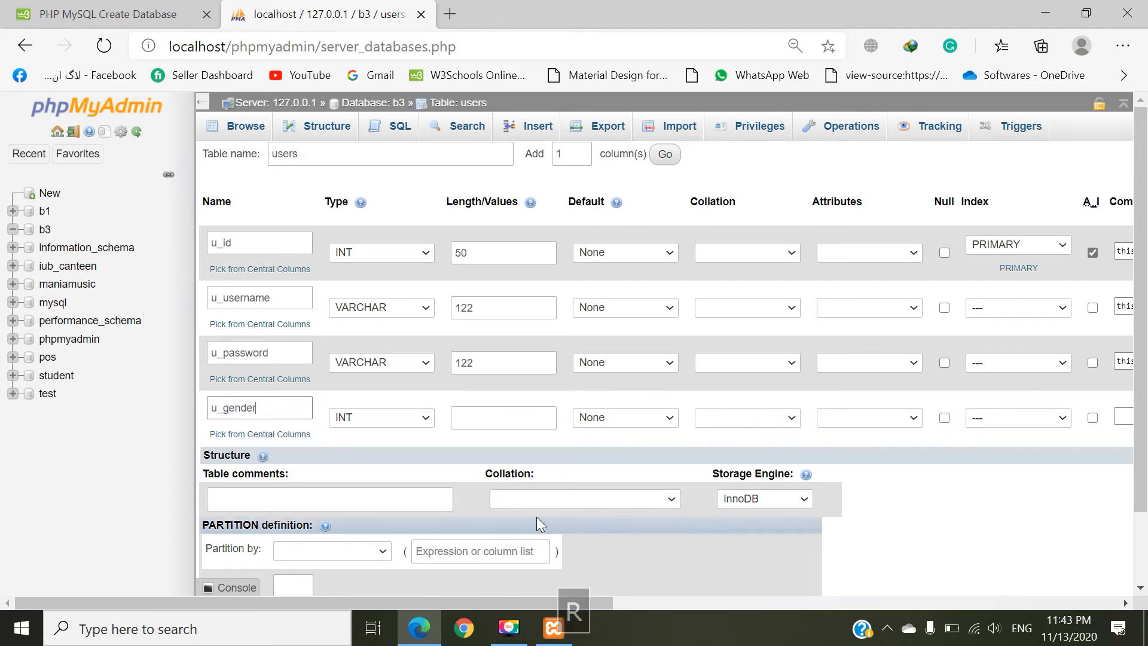
click(360, 416)
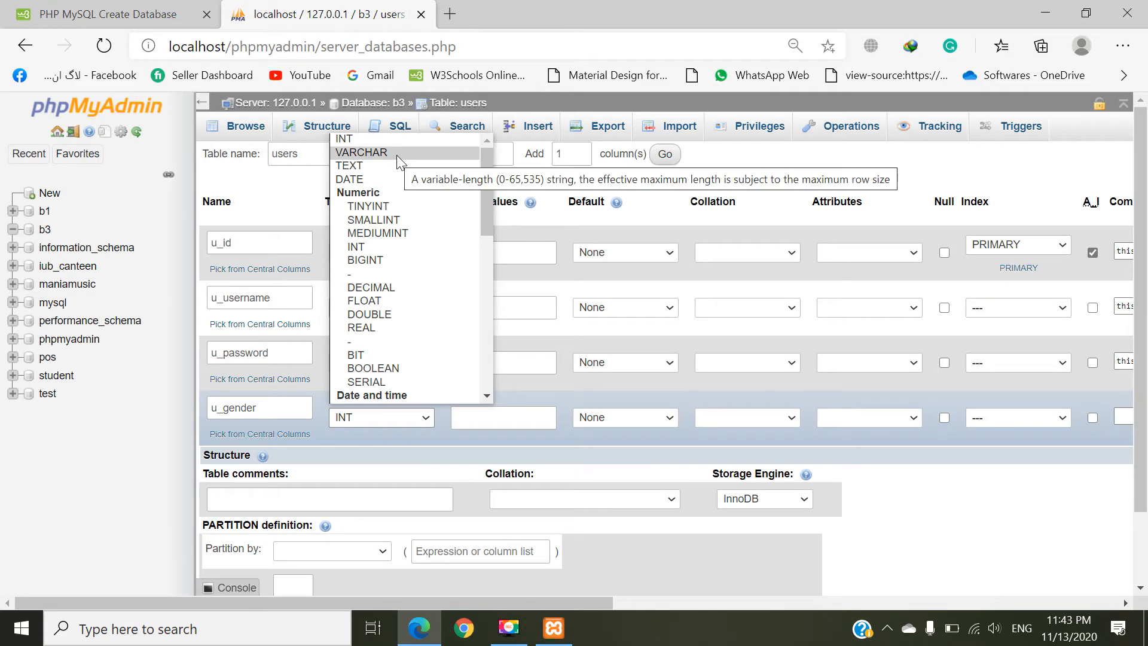
click(411, 156)
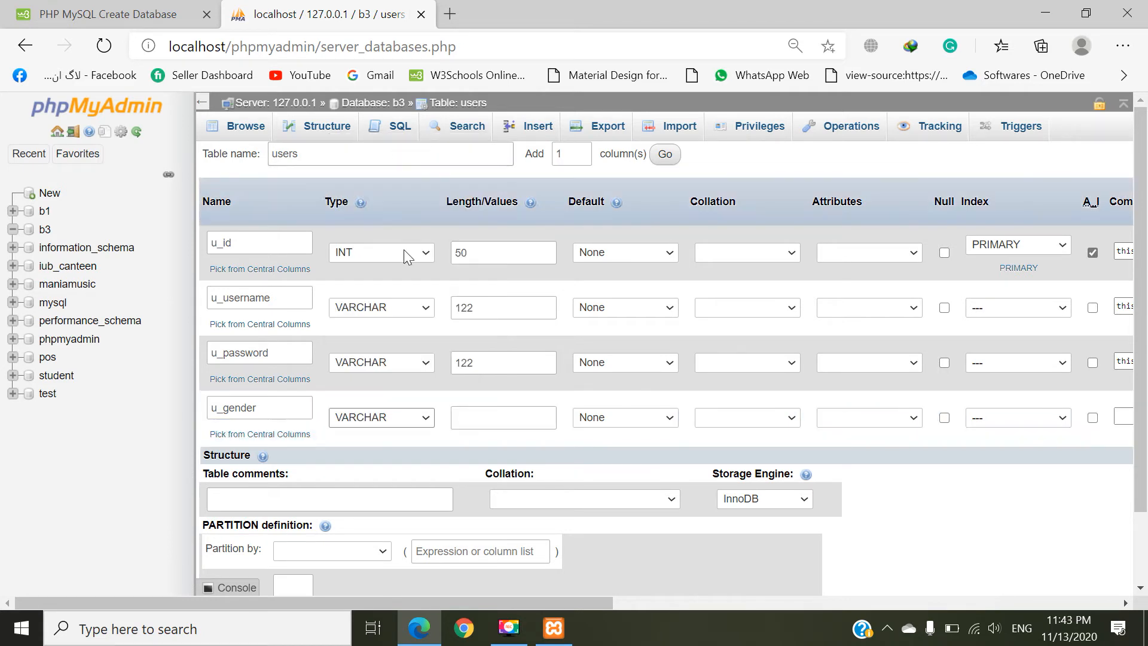
click(467, 418)
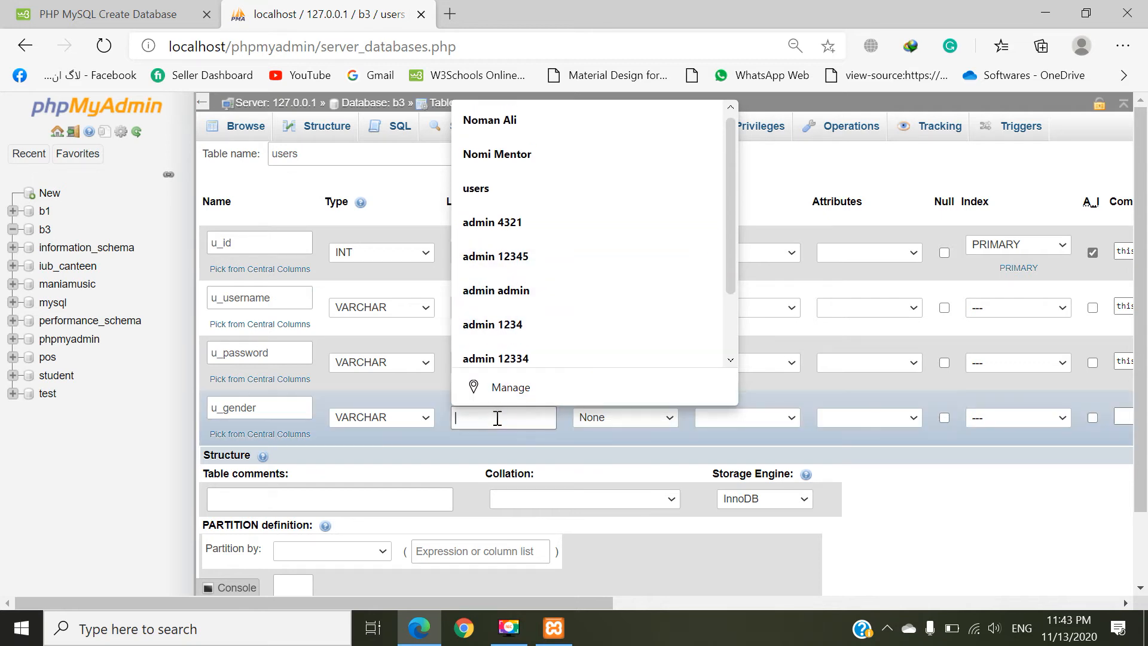
text(122)
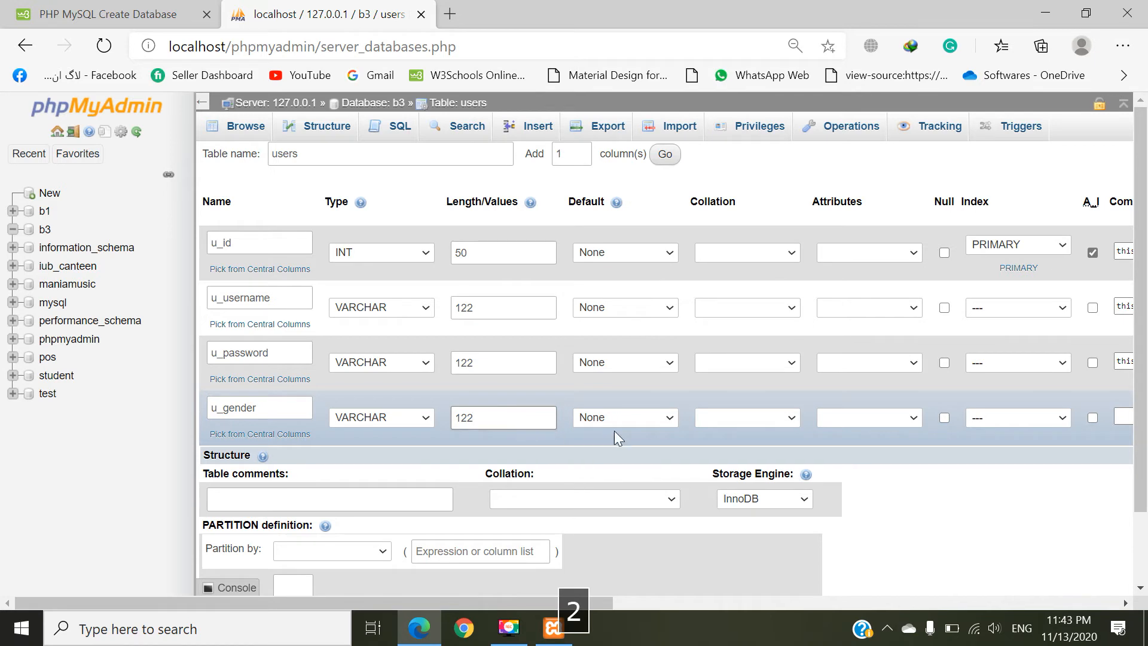
Step: Paste the copied comment for the u_gender column and reword it as "this is a Gender."
drag(571, 603, 783, 602)
click(756, 417)
text(this is a username.)
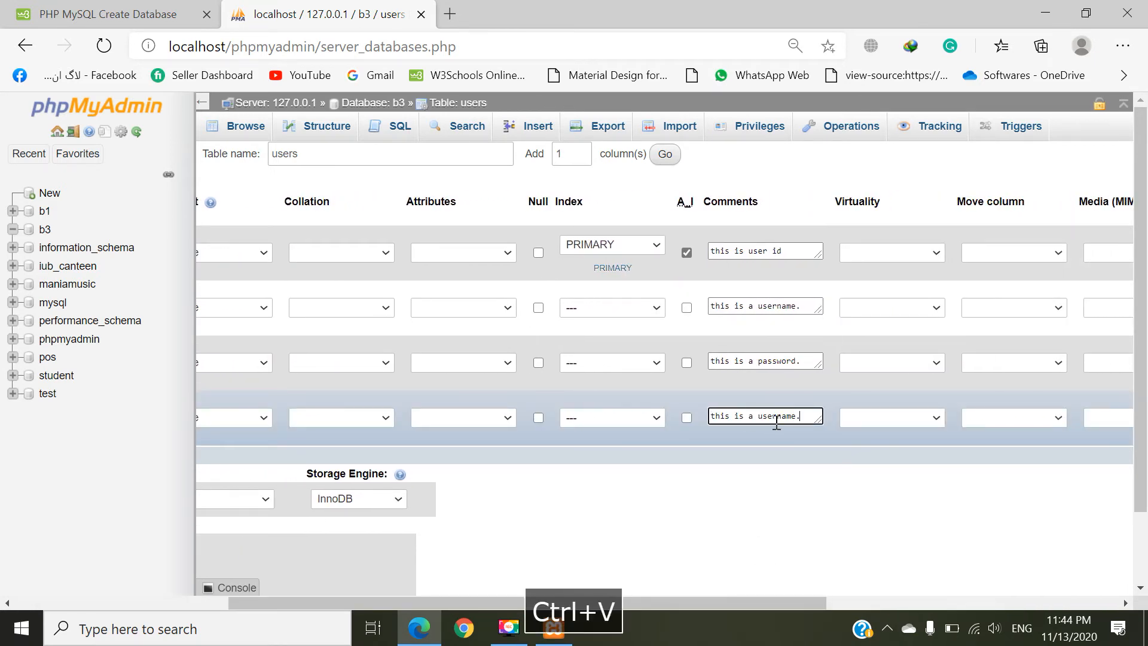
double_click(776, 416)
text(Genr)
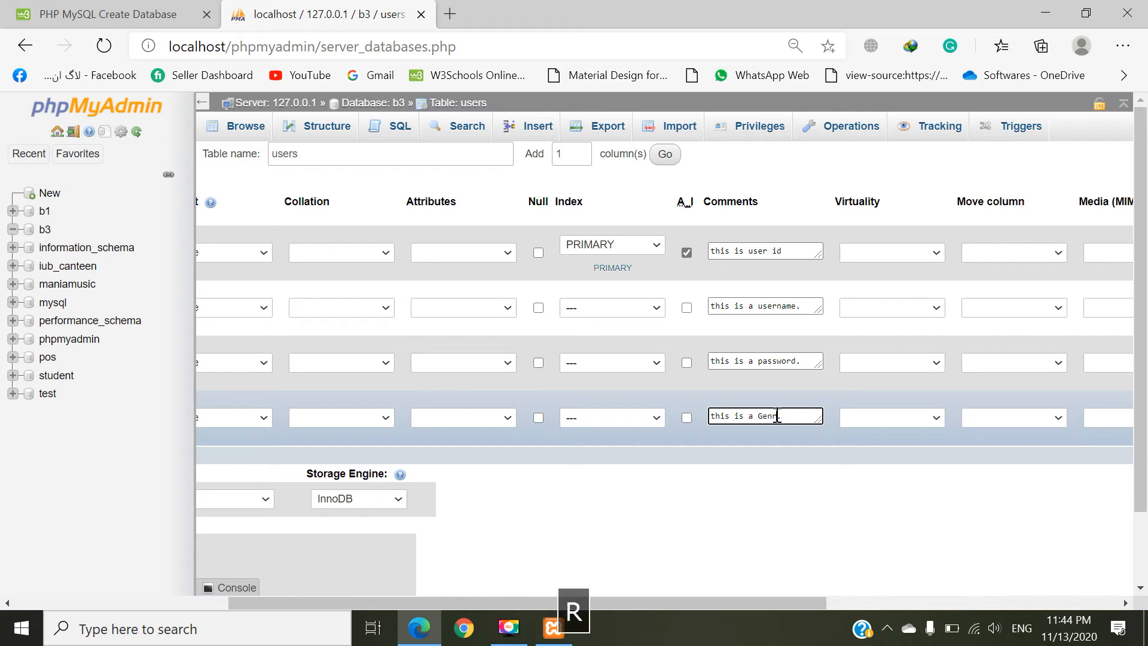
key(BackSpace)
text(der.)
Step: Check the four column definitions and save the users table in database b3
drag(694, 604, 521, 559)
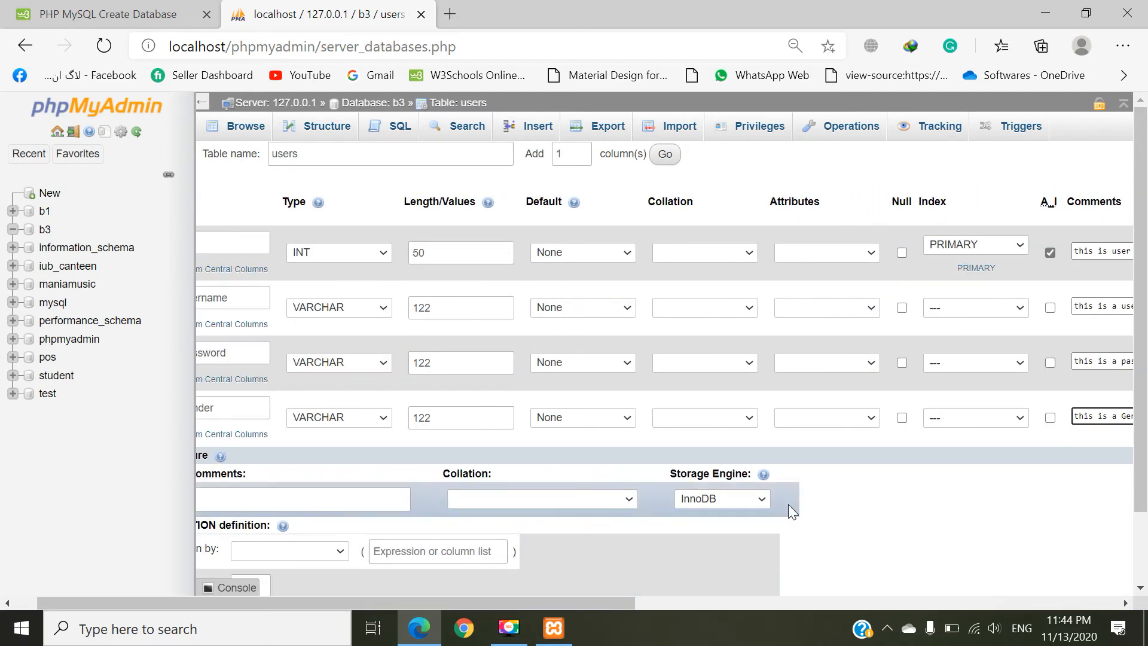
scroll(791, 503, down, 3)
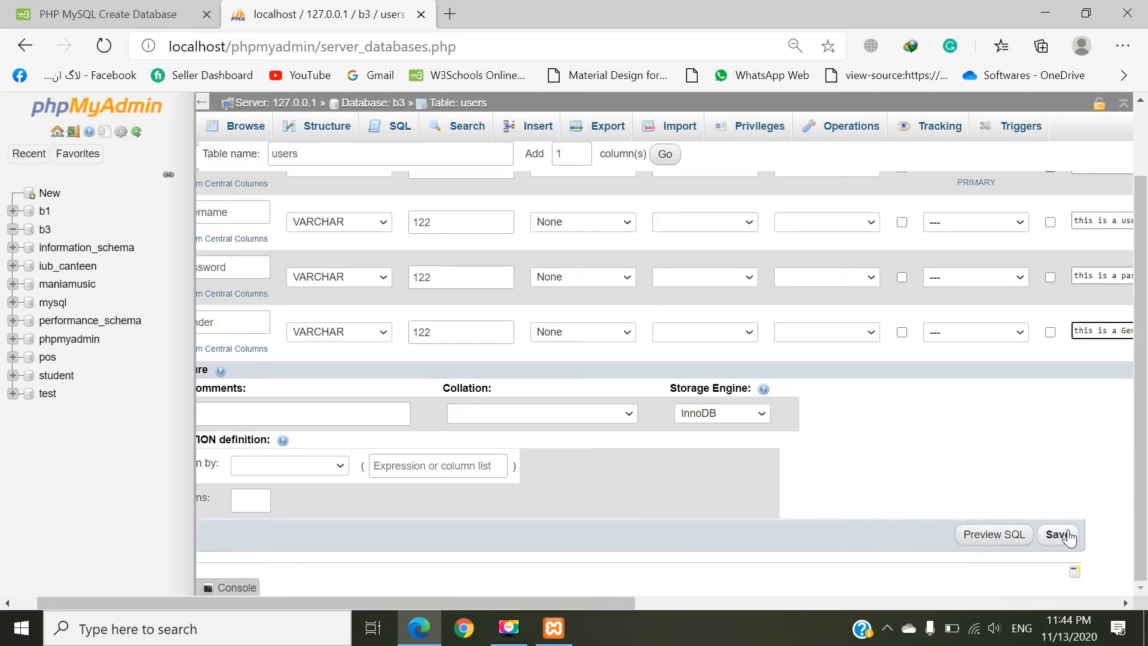
scroll(454, 324, up, 2)
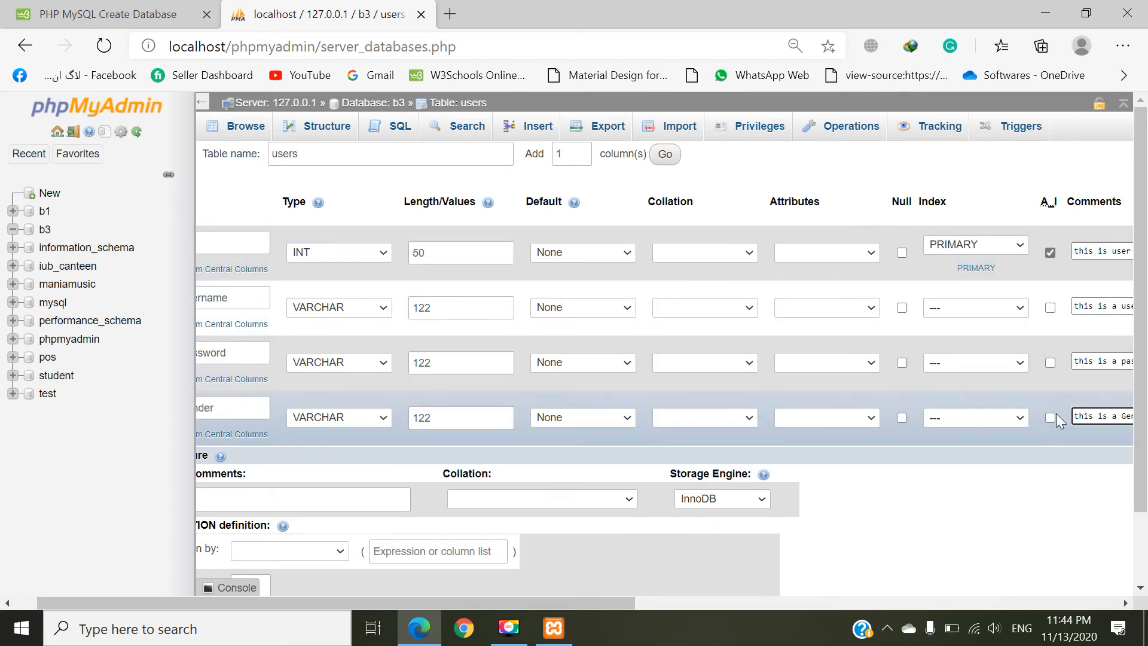
scroll(1056, 413, down, 2)
click(1059, 545)
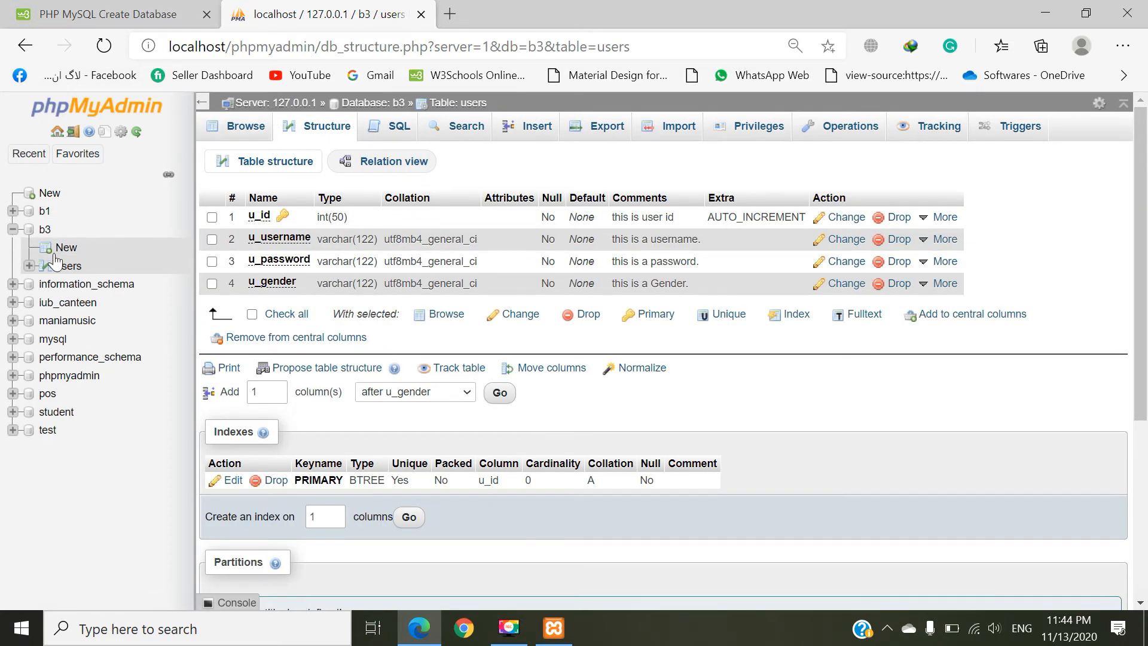
Step: Open database b3, browse its users table and examine the SELECT query shown for it
click(32, 234)
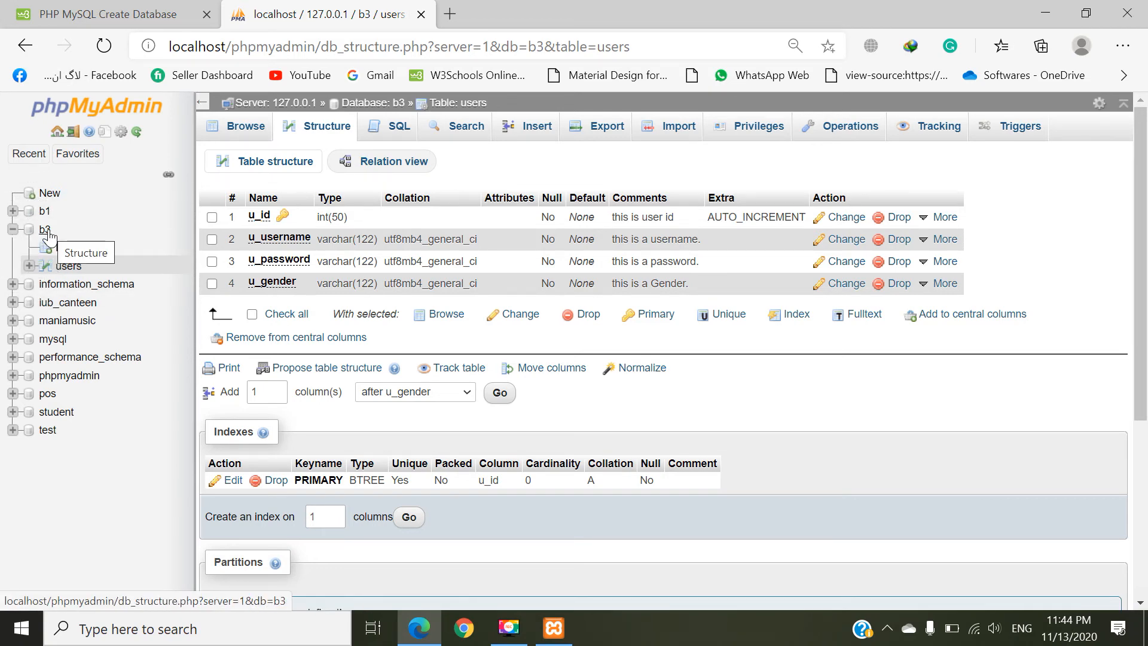
click(46, 232)
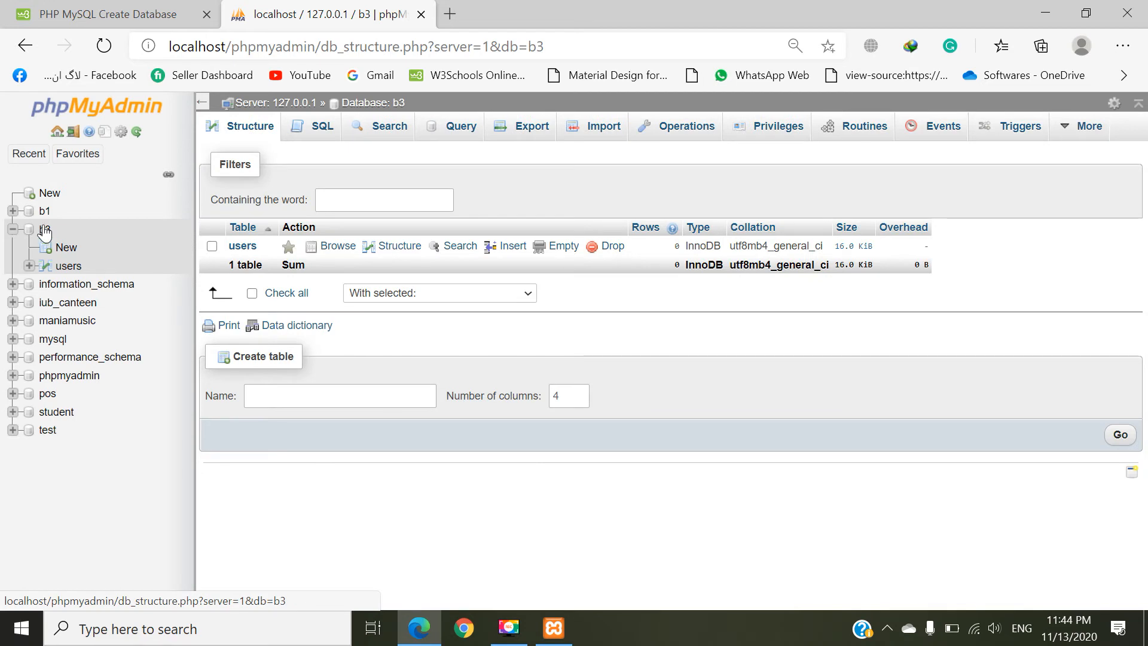
click(68, 266)
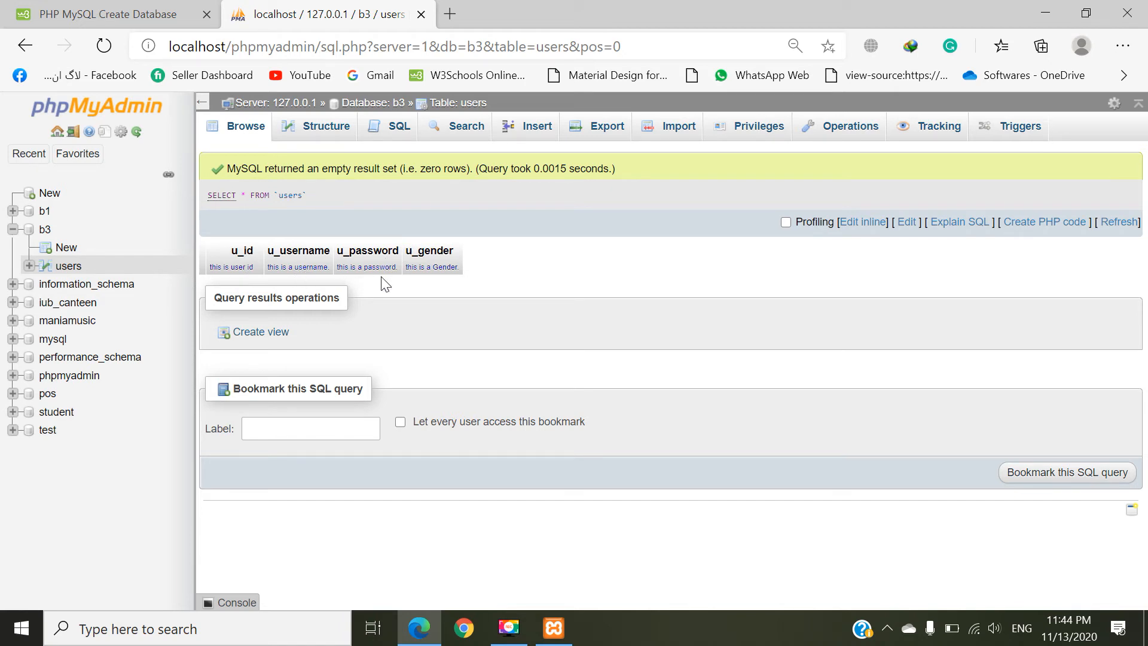
double_click(244, 196)
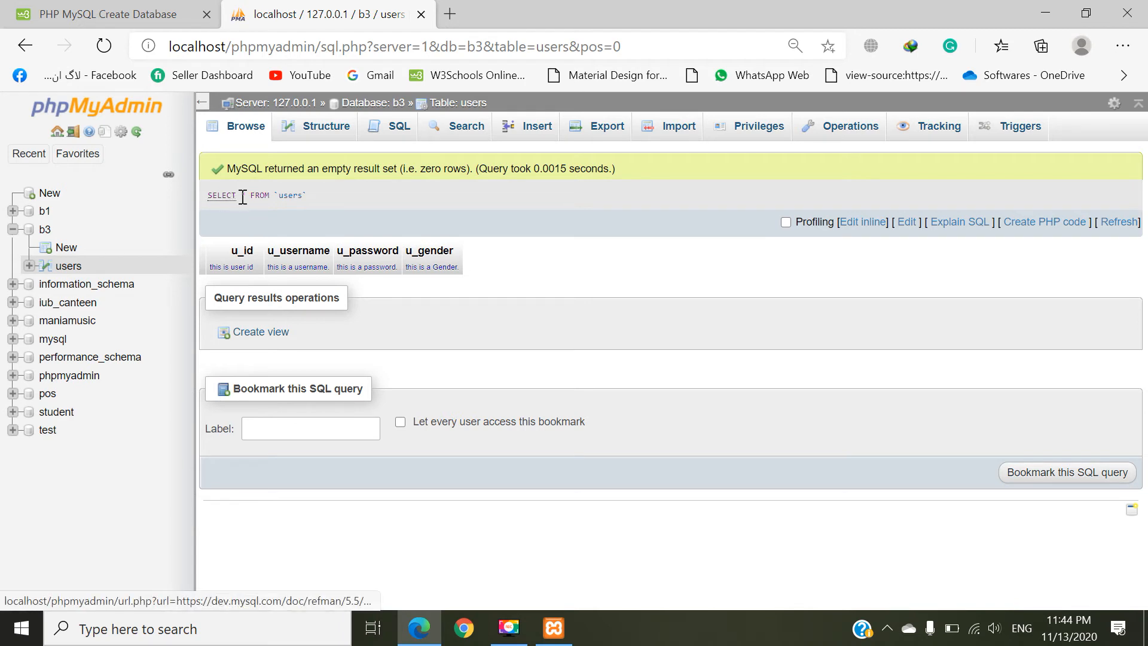
double_click(244, 196)
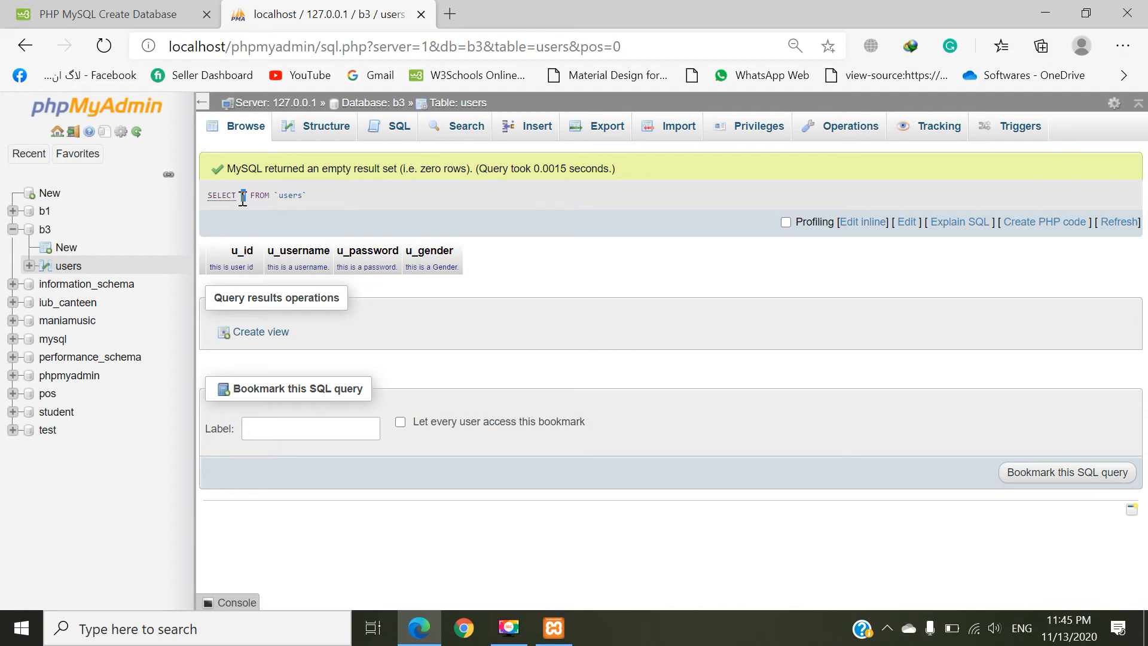
double_click(292, 196)
click(338, 196)
Step: View the users table's structure and examine the editable settings of the u_gender column
click(323, 134)
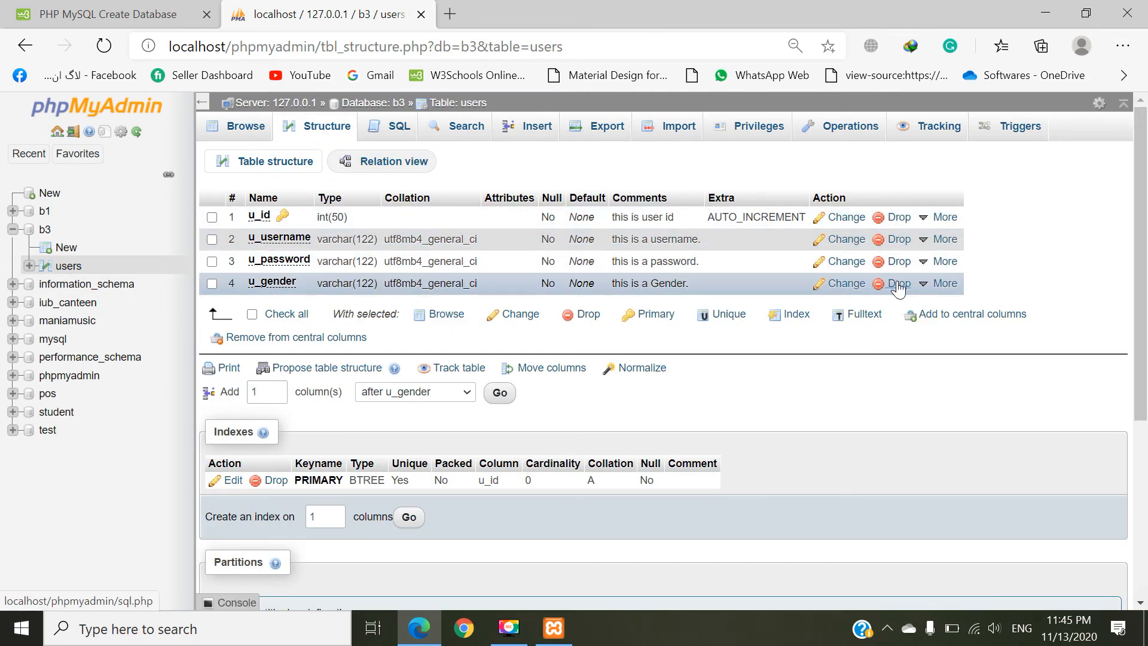
click(212, 284)
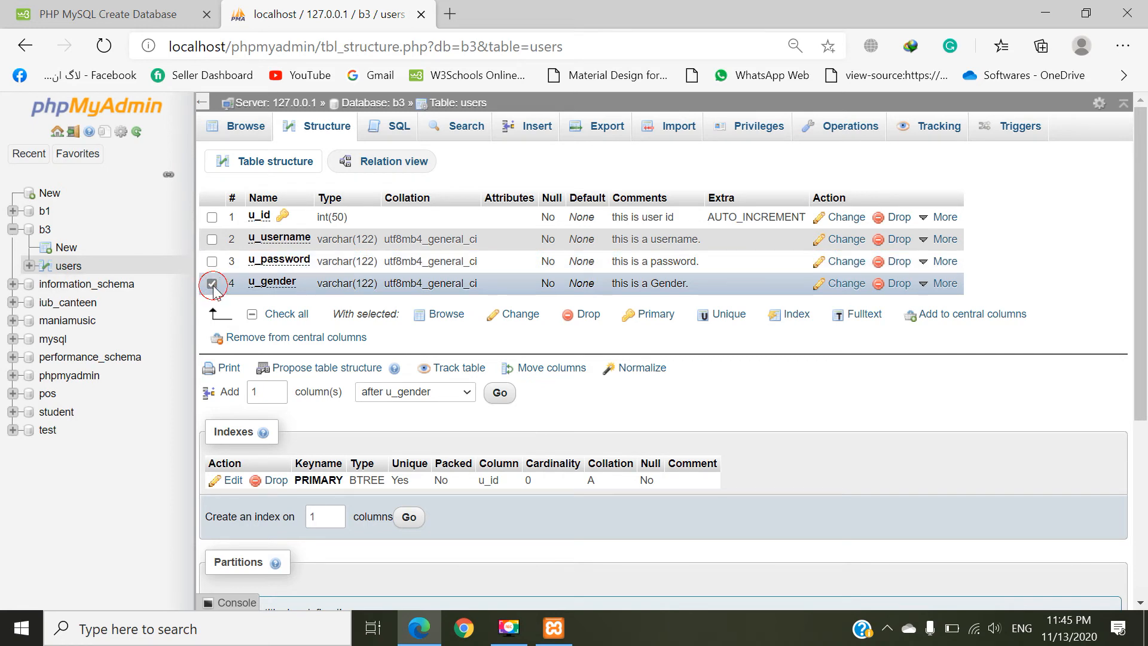
click(840, 284)
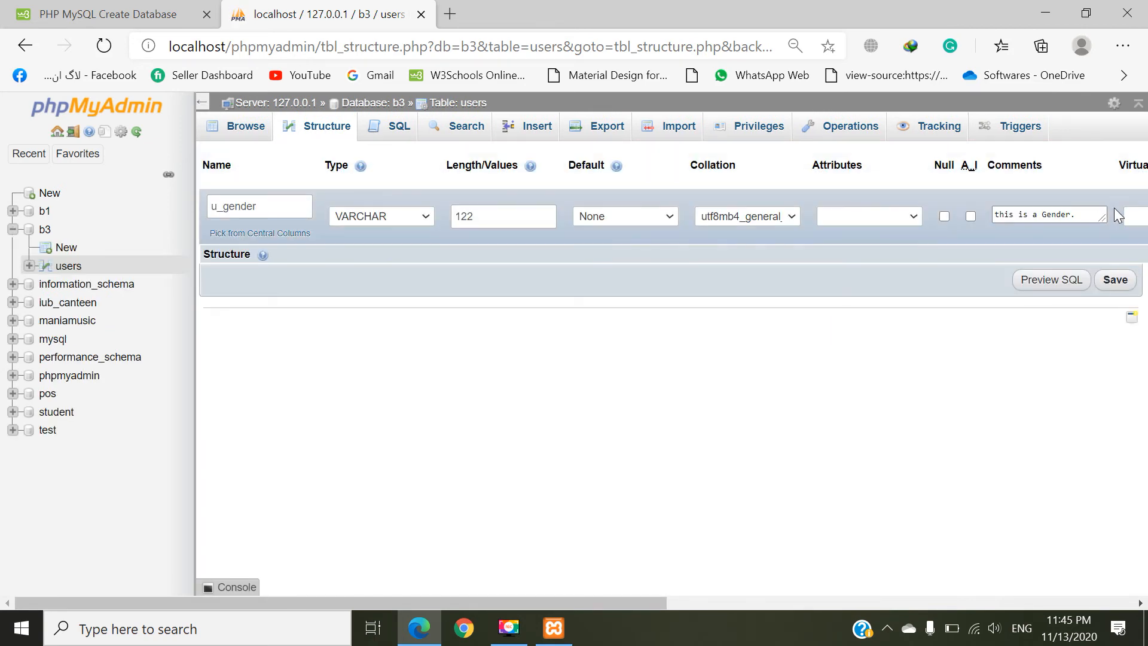
drag(614, 602, 756, 616)
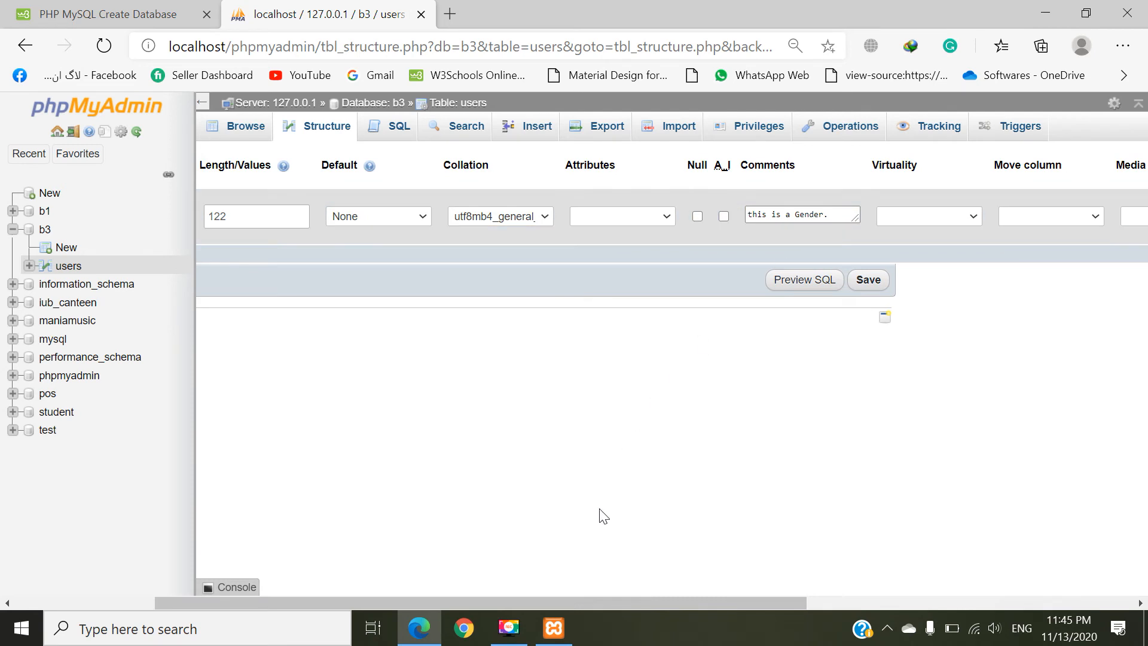
drag(610, 604, 391, 593)
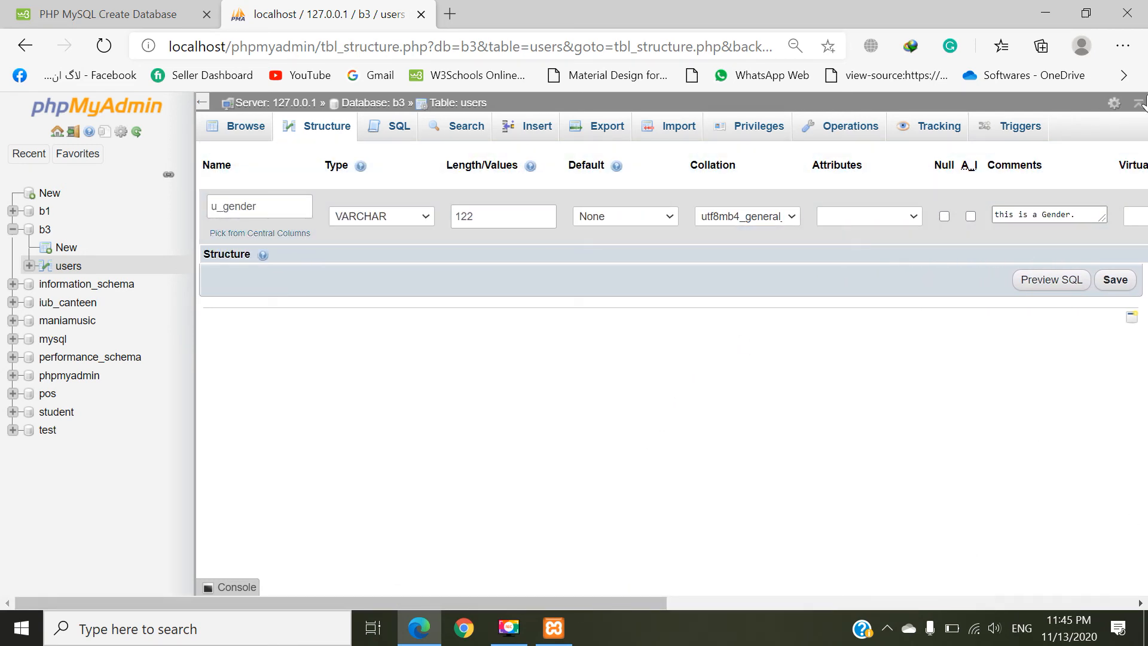
Step: Leave the u_gender column settings unsaved and examine the key and column list in the users table's structure
click(246, 137)
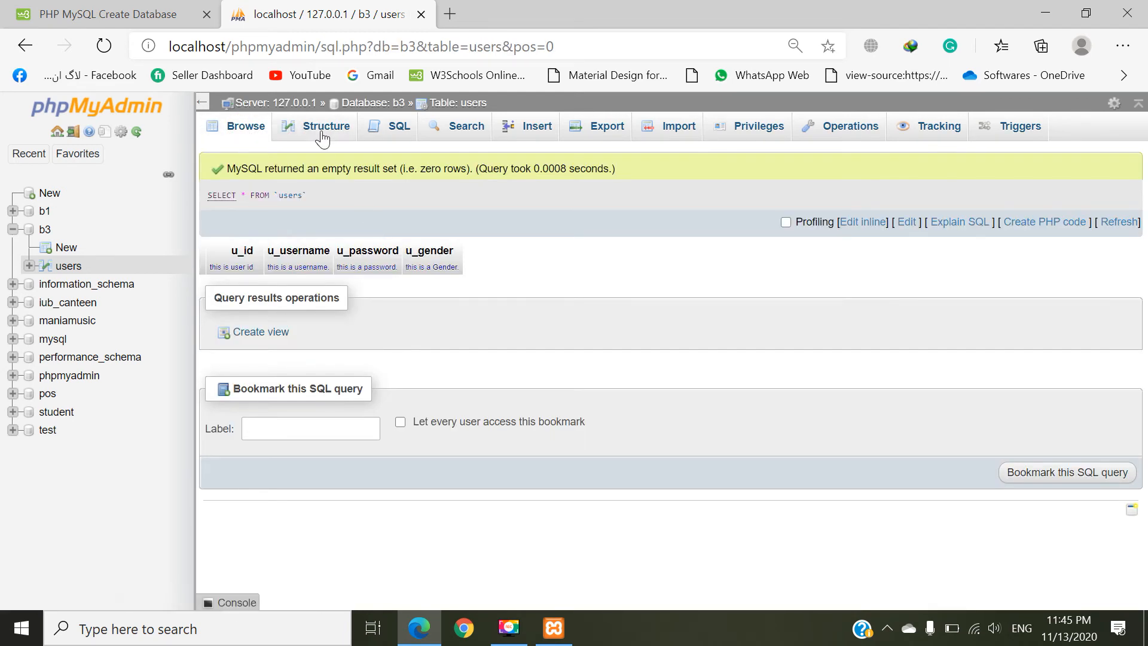
click(322, 136)
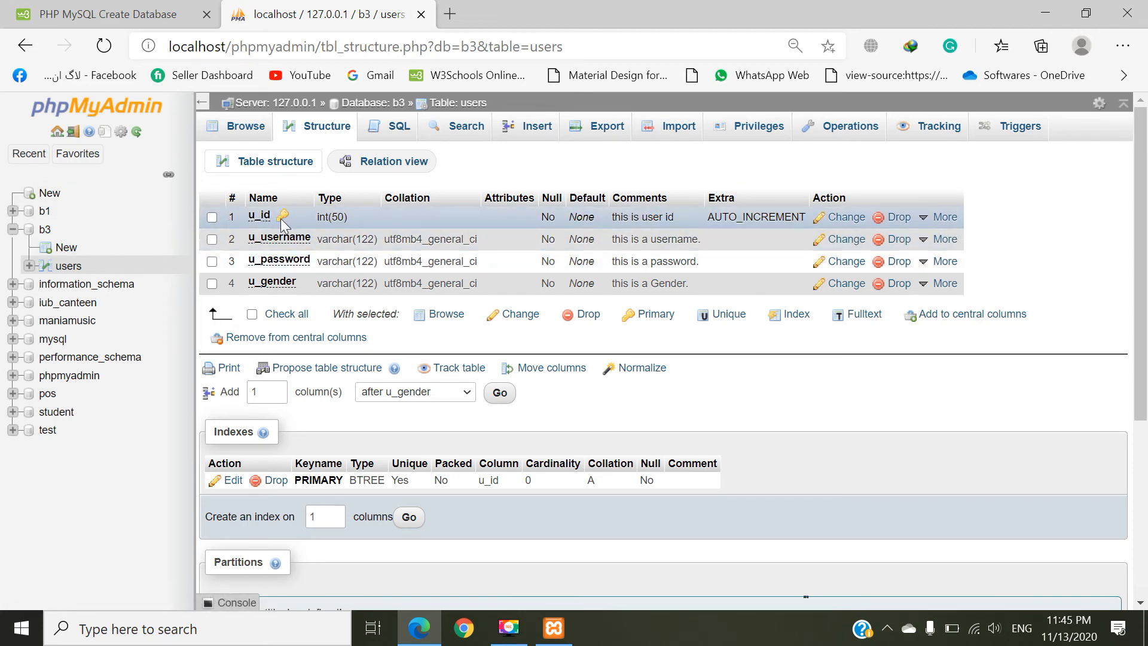
key(ctrl)
key(ctrl)
key(ctrl)
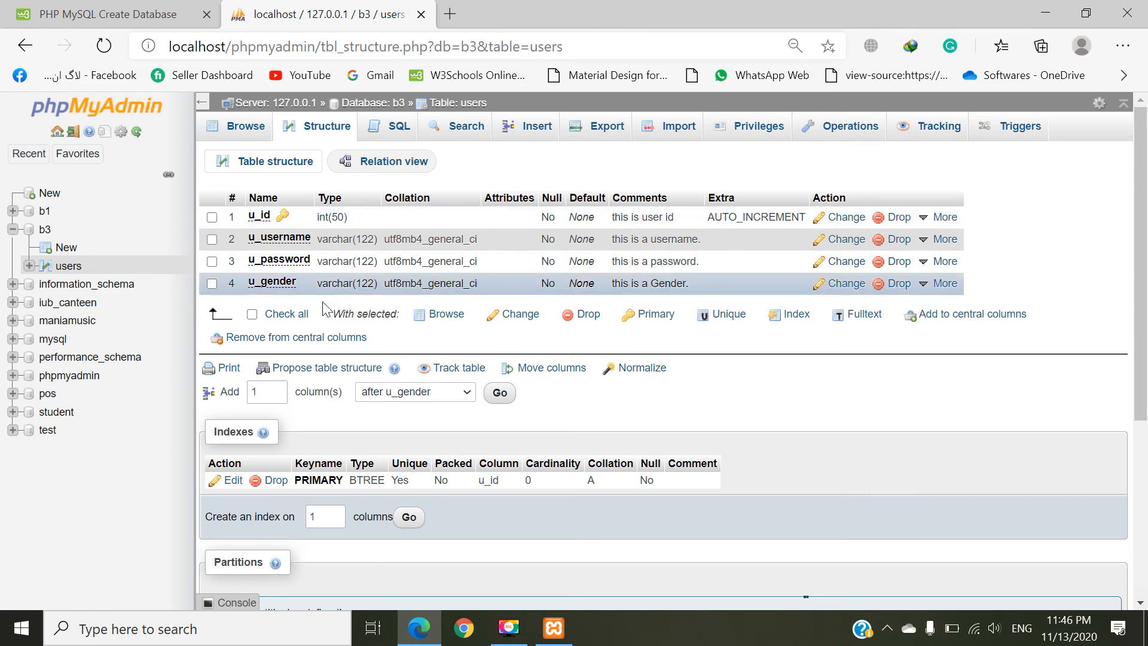
Step: Start a new row in the users table with u_id 1, and fill in the username and the u_password value
click(44, 228)
click(68, 267)
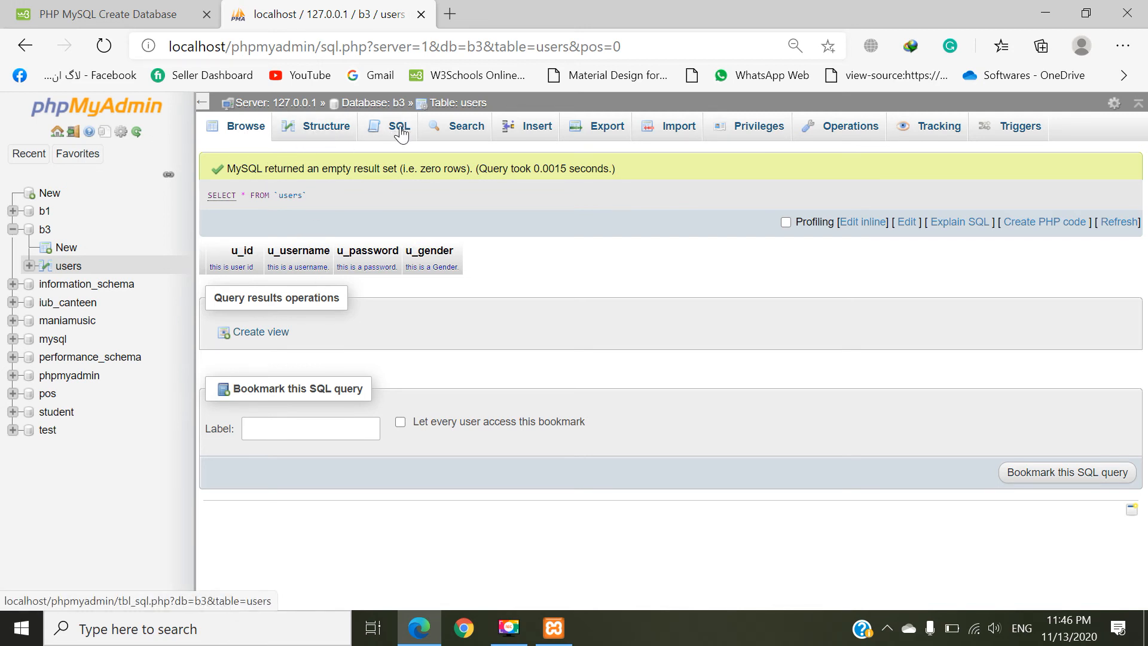
click(531, 131)
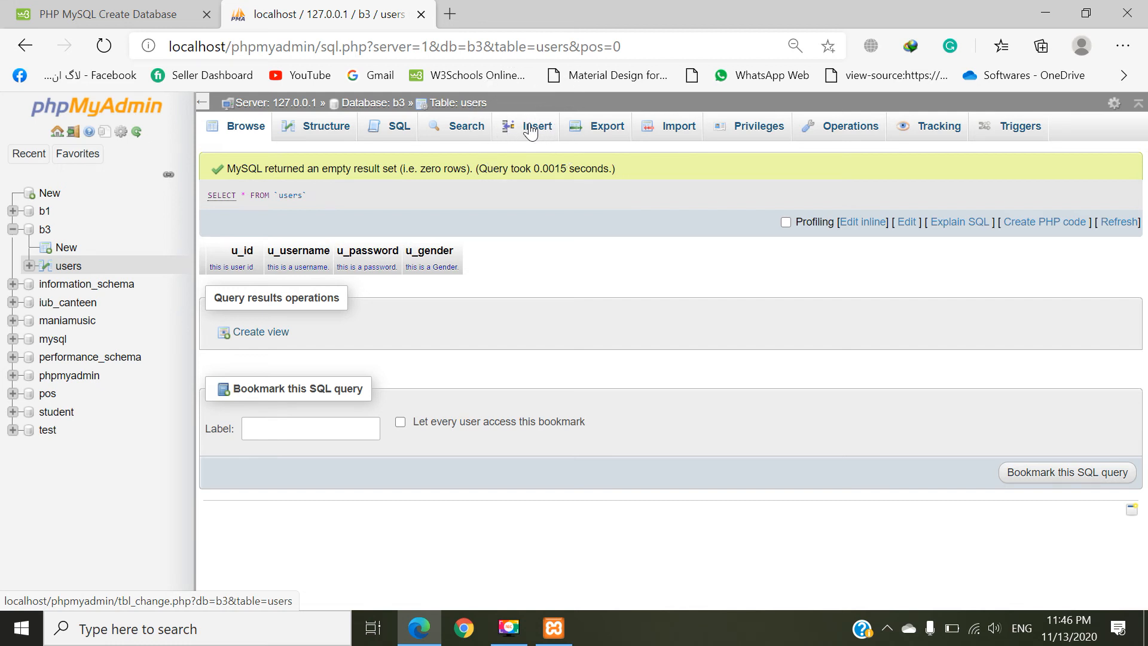
click(531, 131)
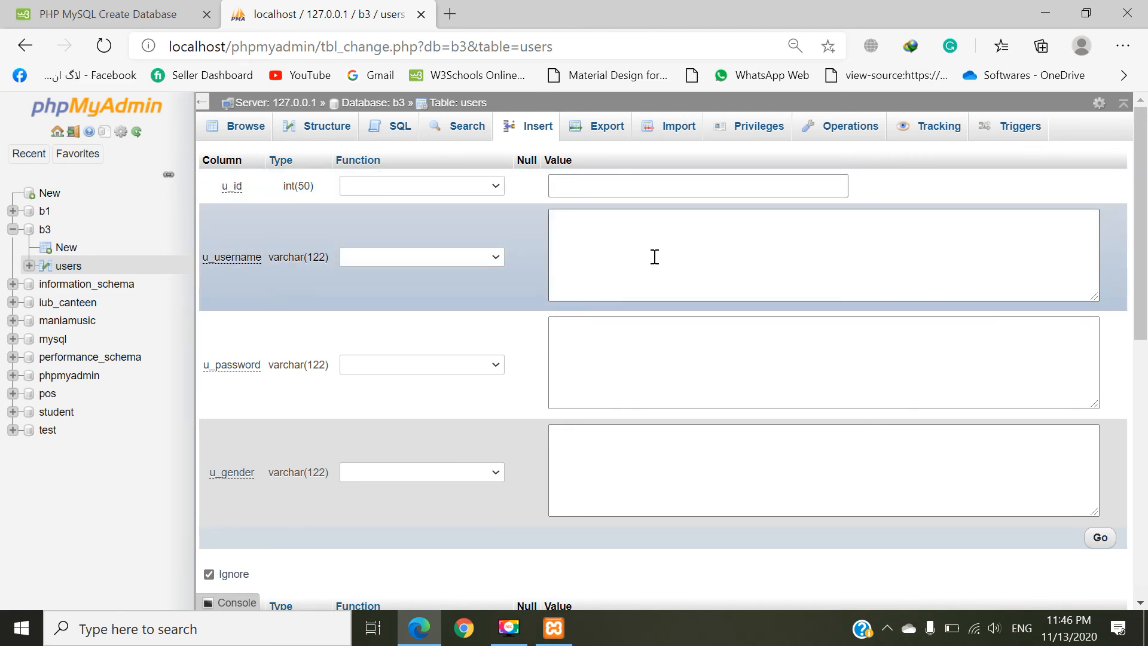
text(1)
click(650, 256)
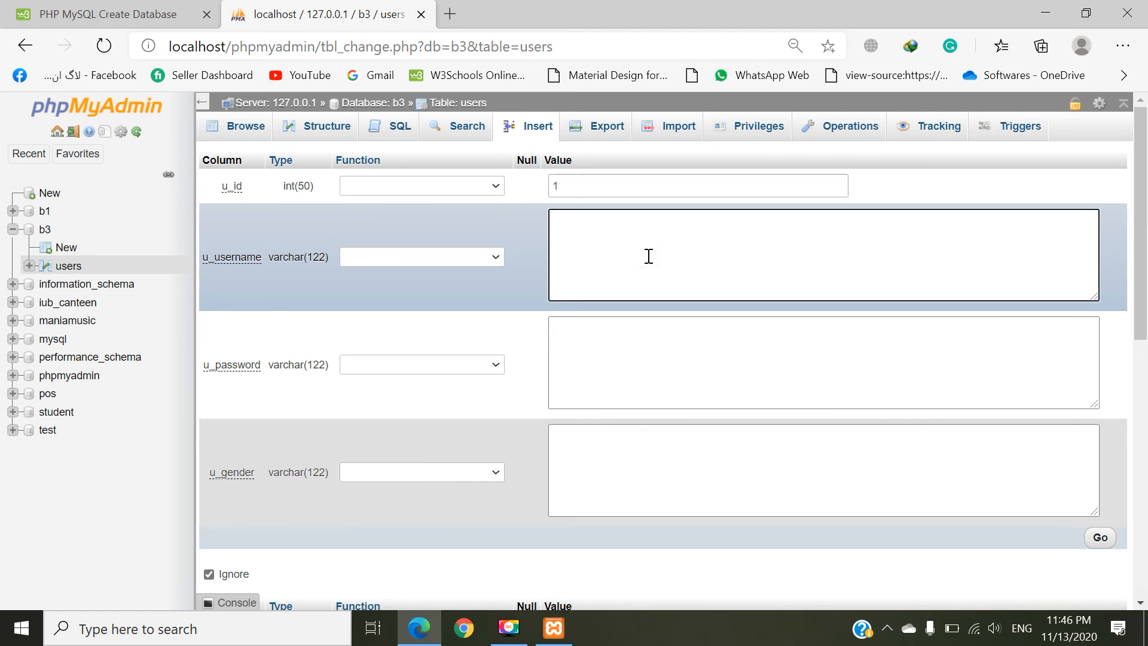
text(Nomi)
key(Tab)
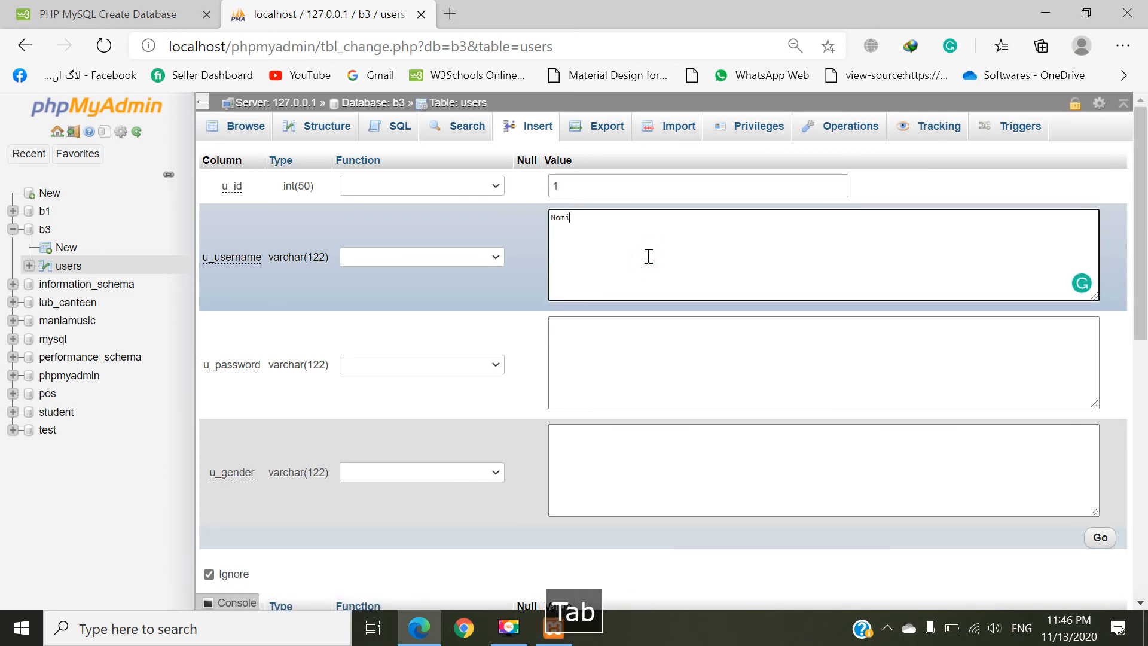
text(1)
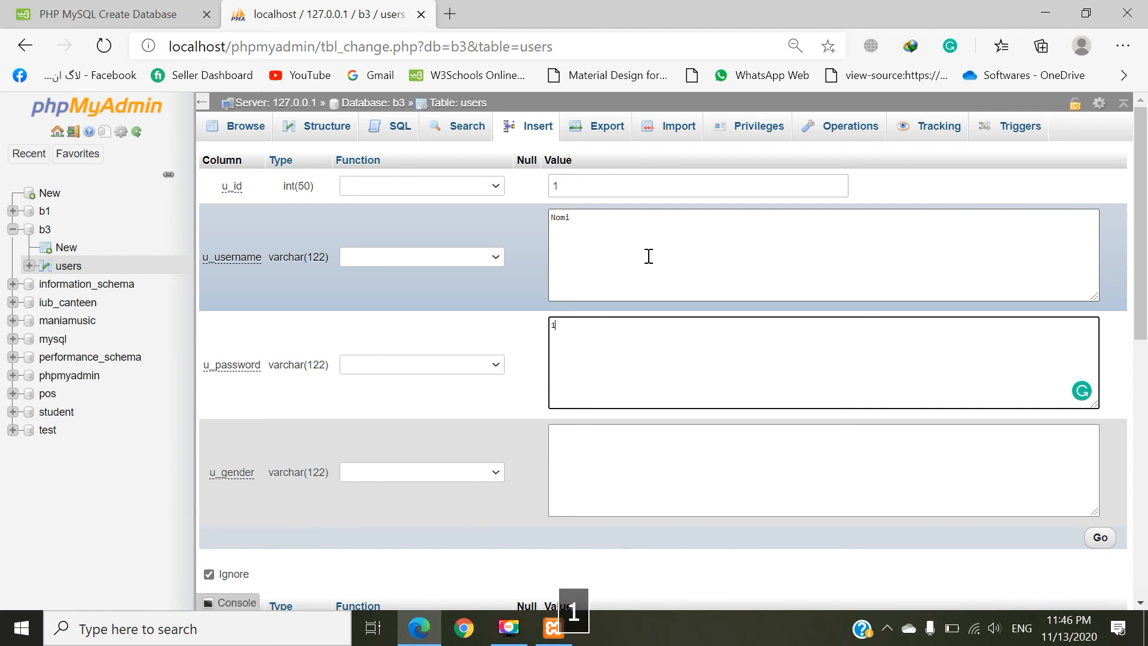
text(234)
Step: Set u_gender to male and insert the new row into the users table
scroll(647, 385, down, 2)
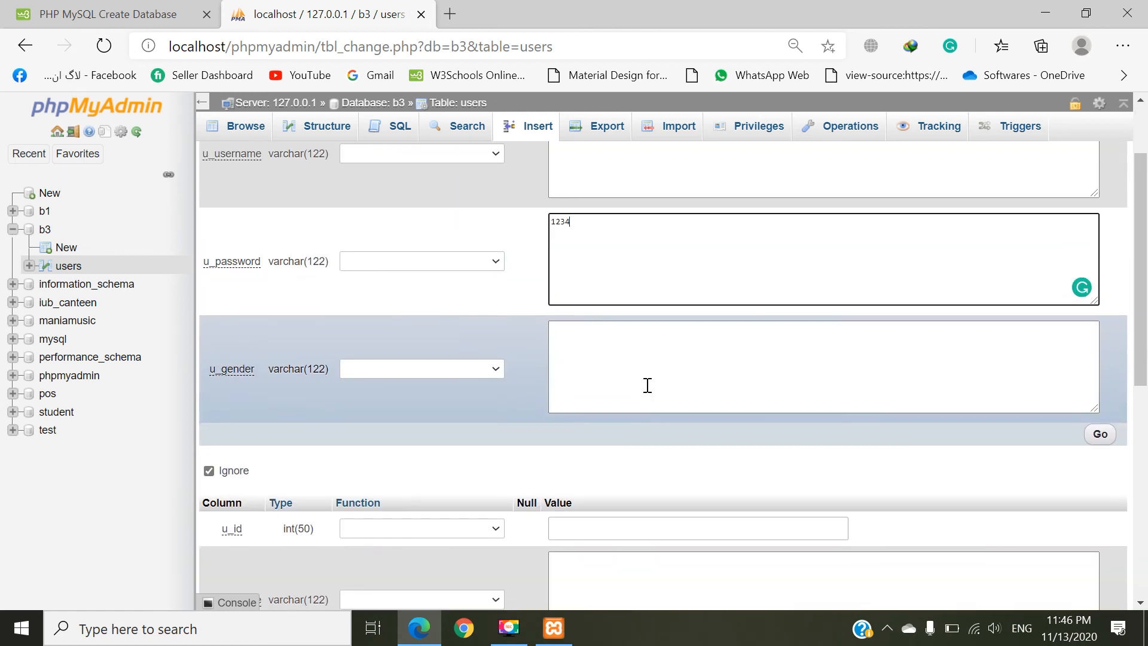
click(647, 385)
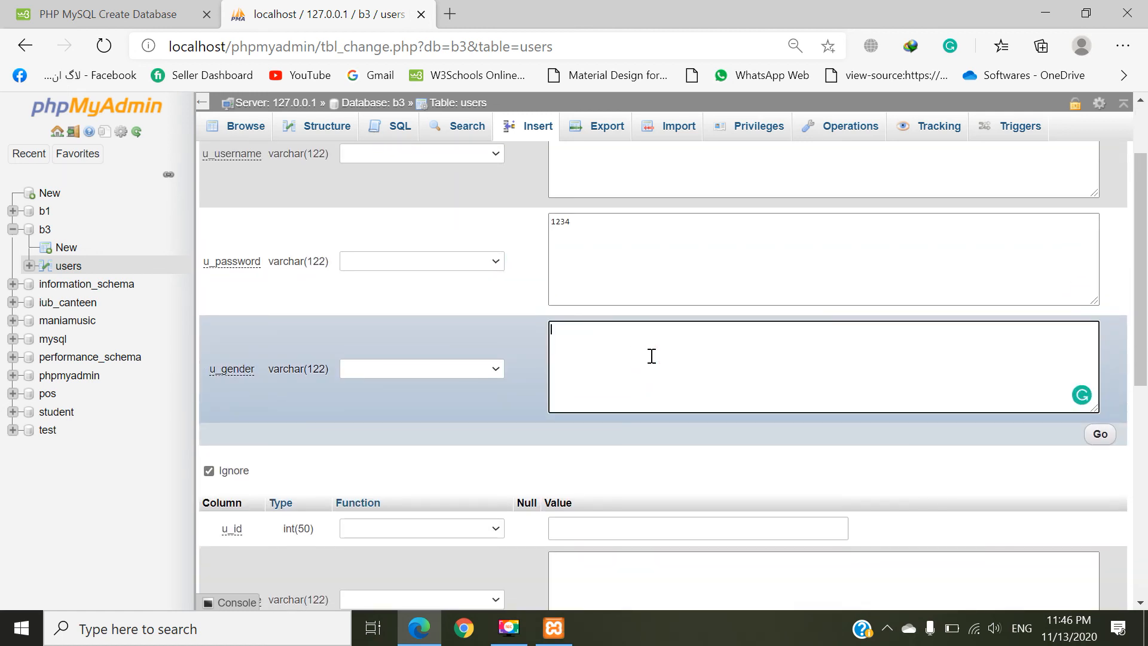
text(male)
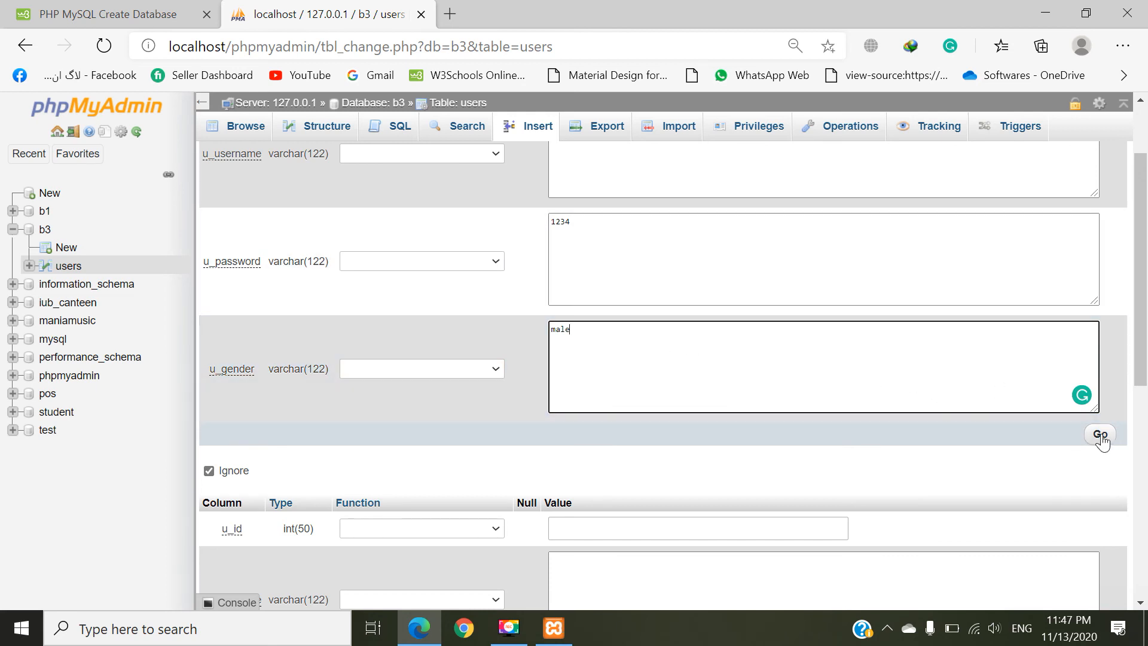
scroll(891, 424, down, 1)
scroll(635, 308, down, 8)
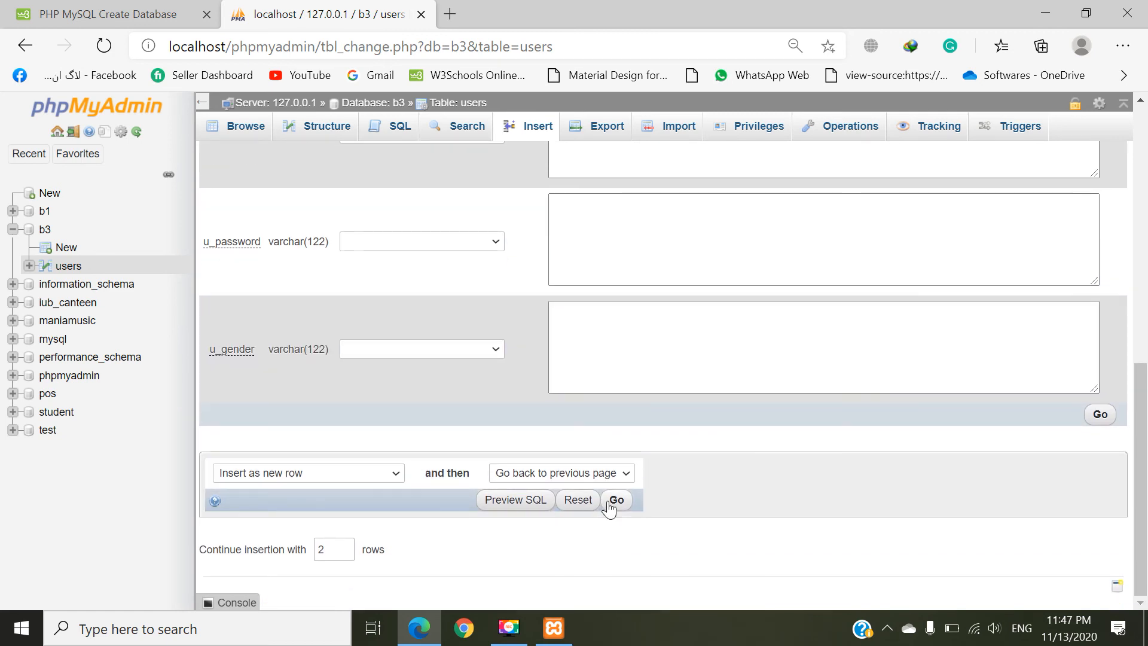
scroll(692, 482, up, 6)
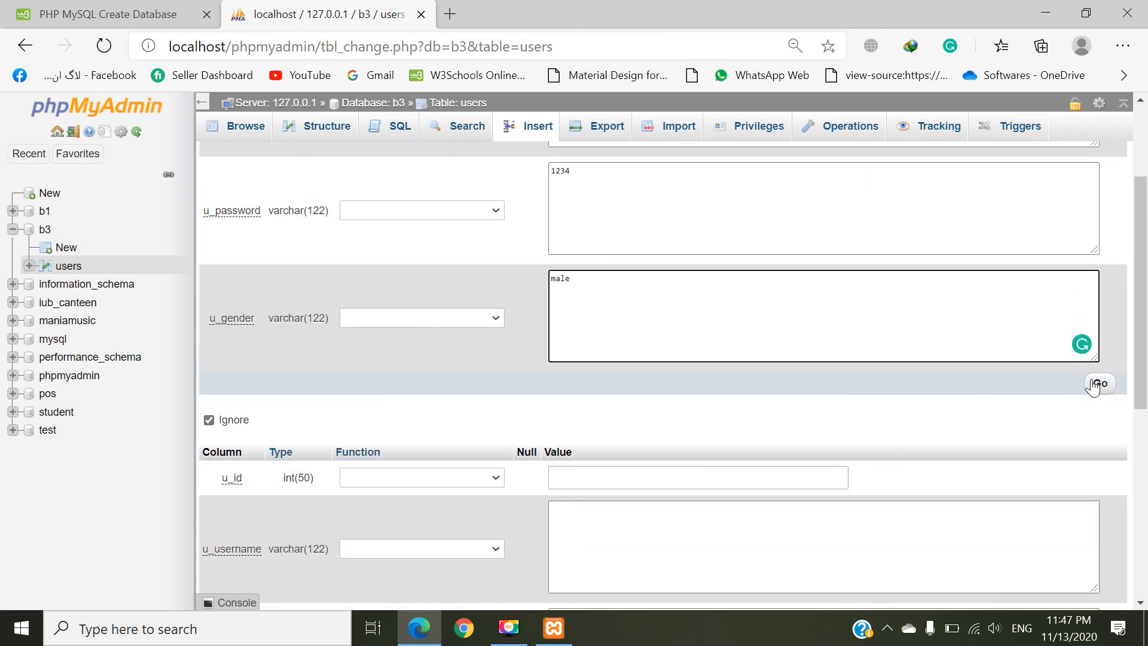
click(1096, 382)
scroll(877, 372, up, 2)
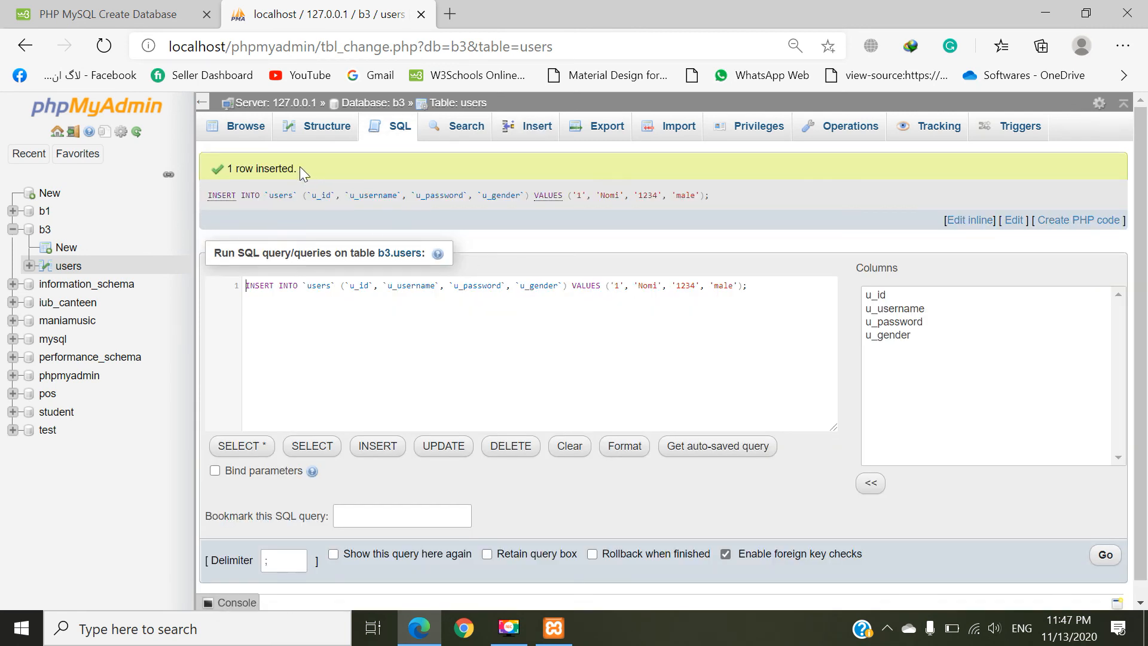
Step: Read the insert result and browse the rows of the users table
drag(227, 169, 281, 172)
click(348, 167)
click(247, 133)
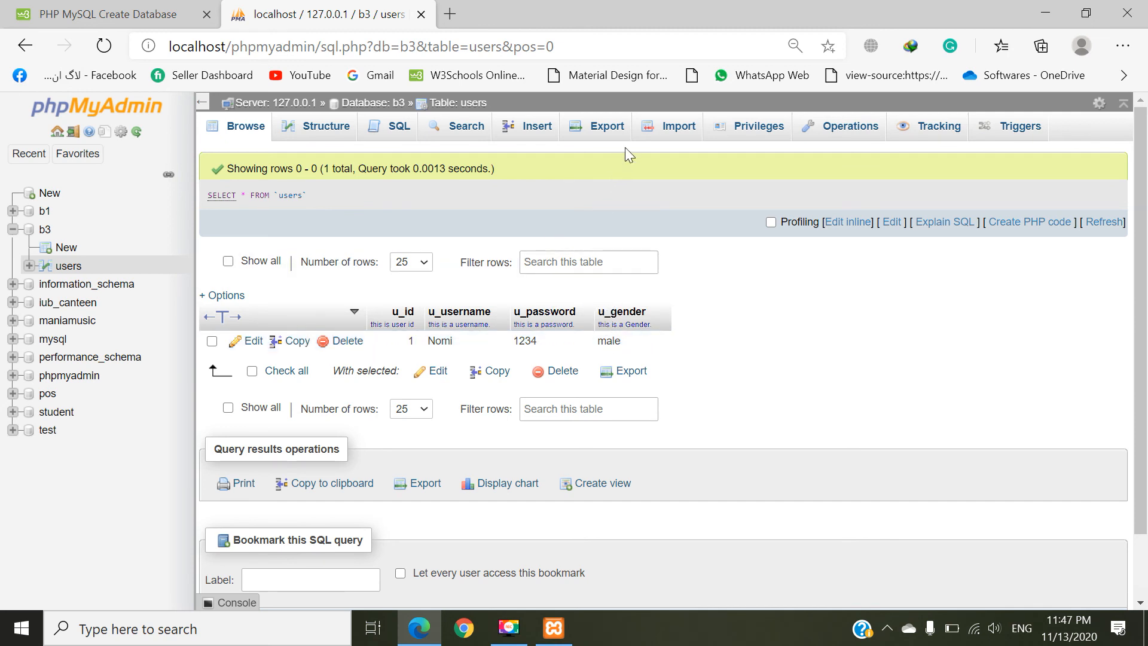
Step: Start a second row in the users table with u_id left blank, u_username test, and the u_password value filled in
click(542, 135)
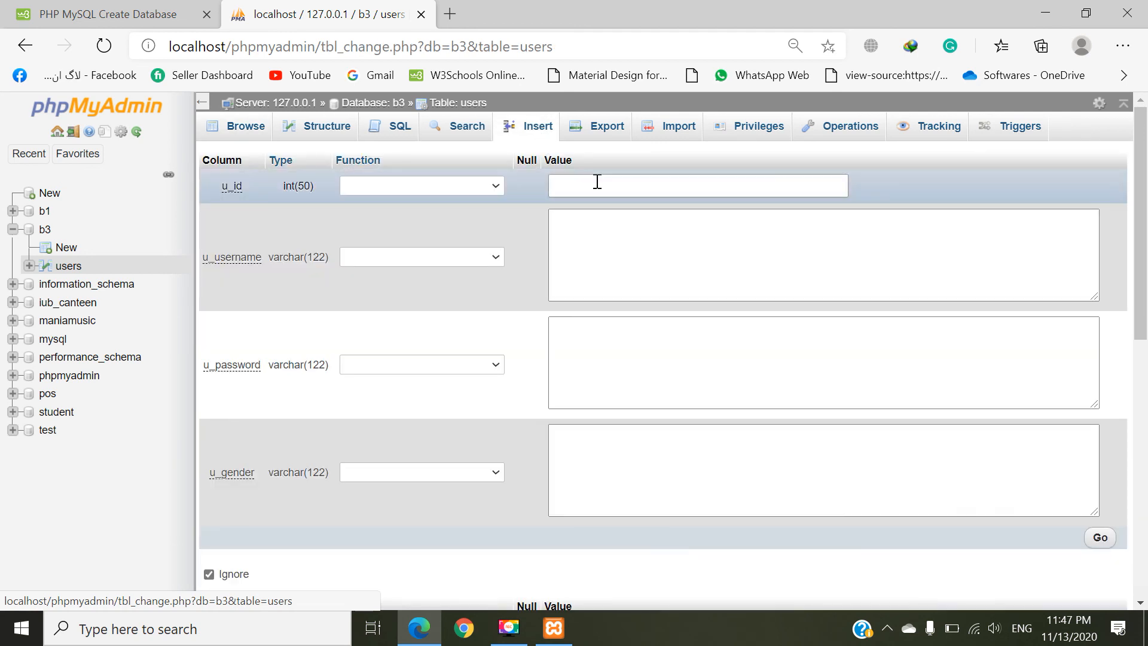
click(605, 234)
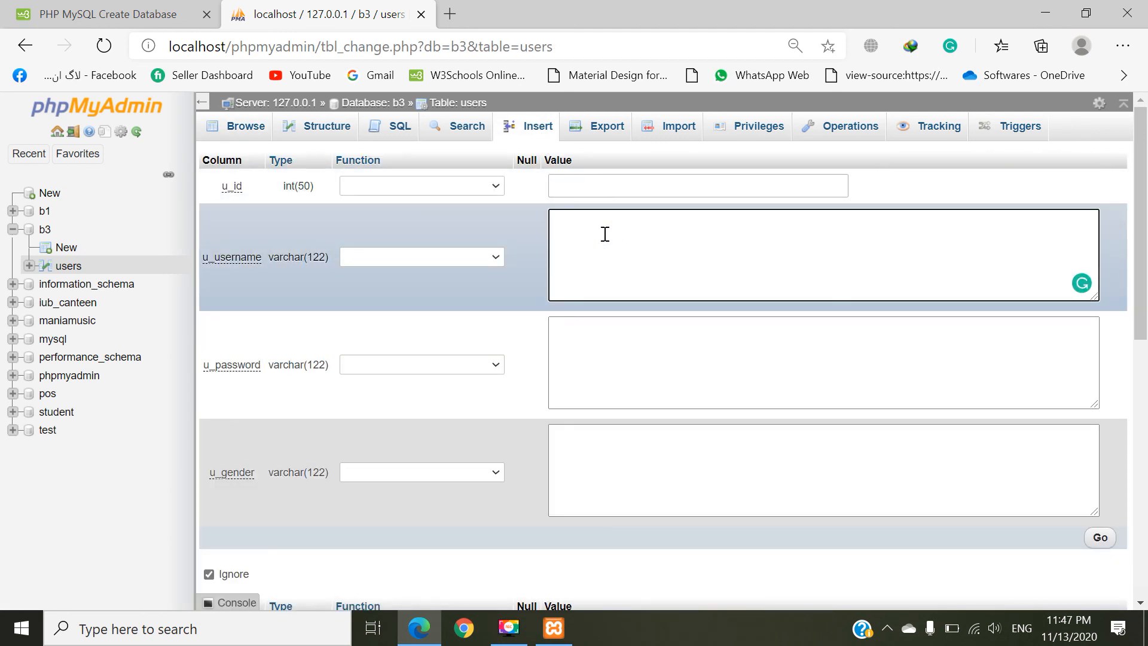
text(test)
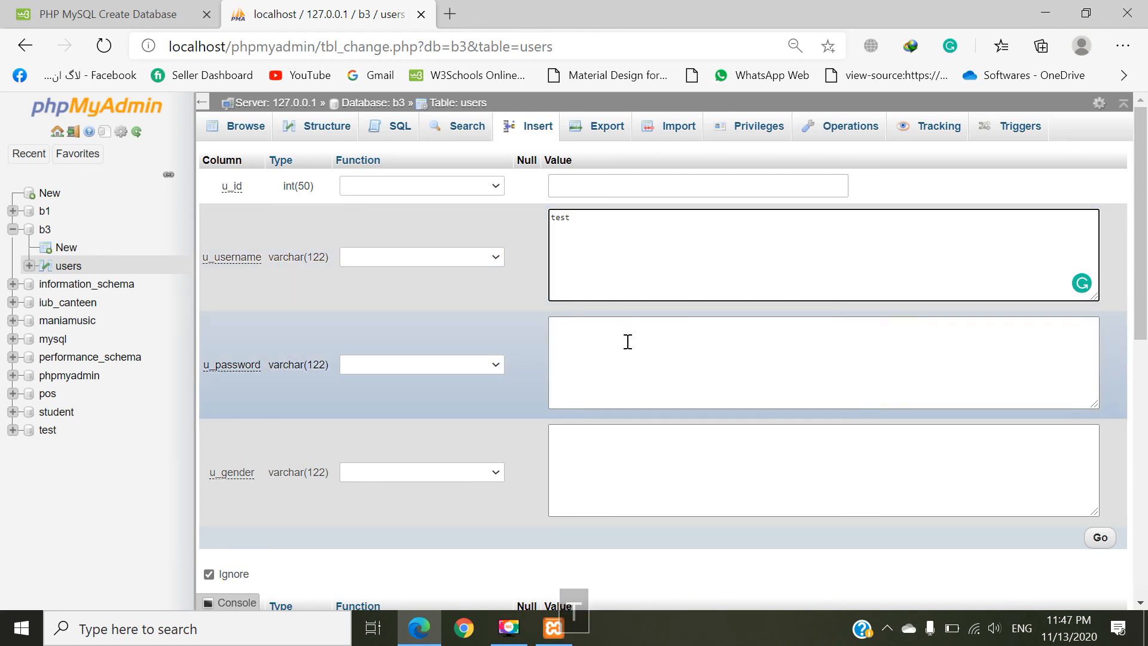
click(628, 340)
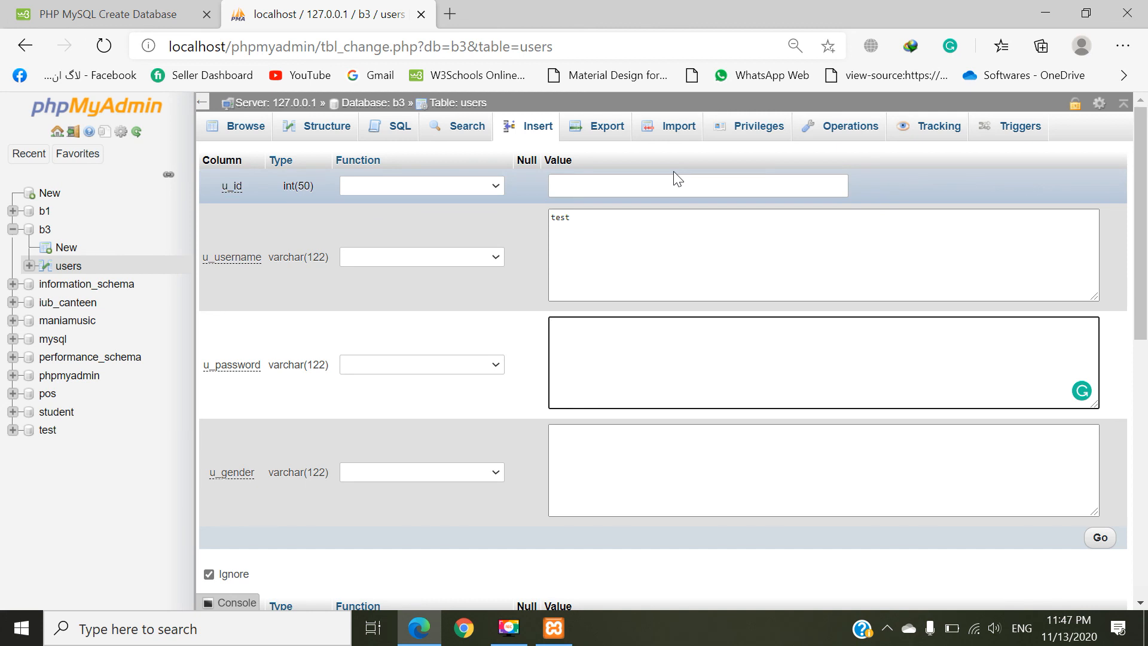
text(4321)
key(Tab)
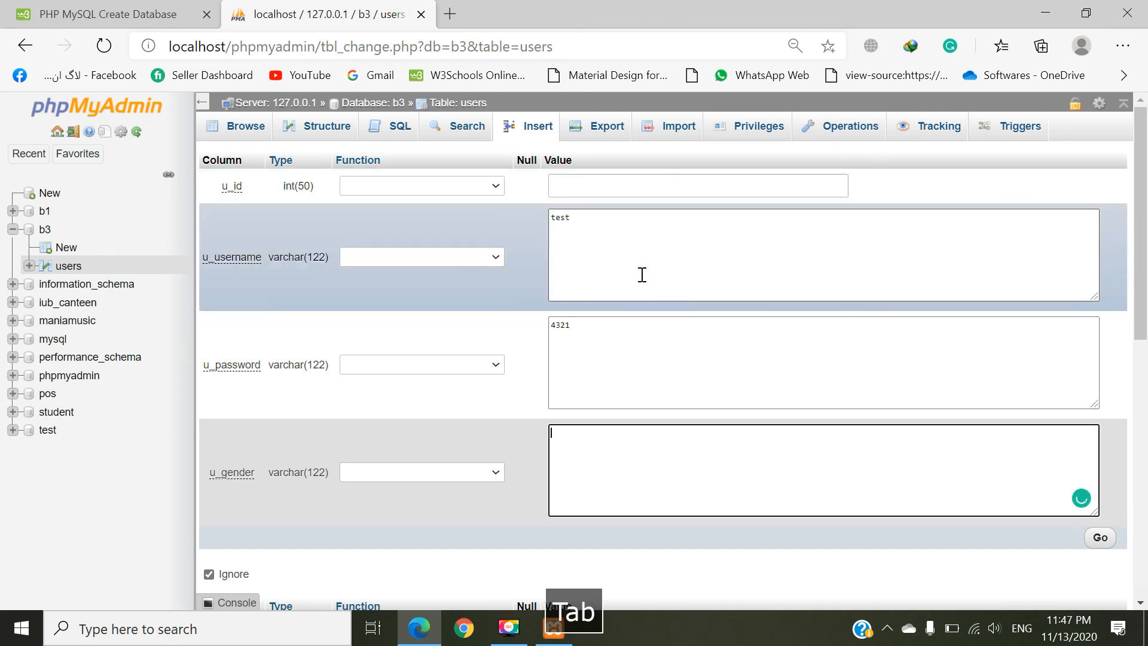
Step: Insert the new row with u_gender female and browse the rows of the users table
text(d)
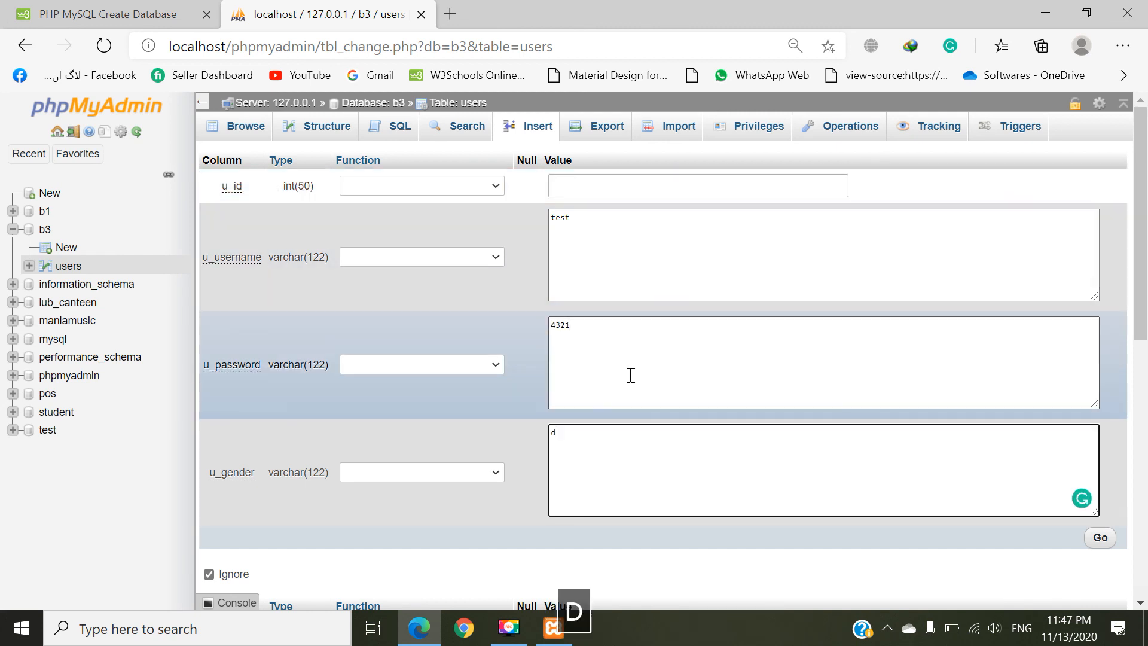
key(BackSpace)
text(female)
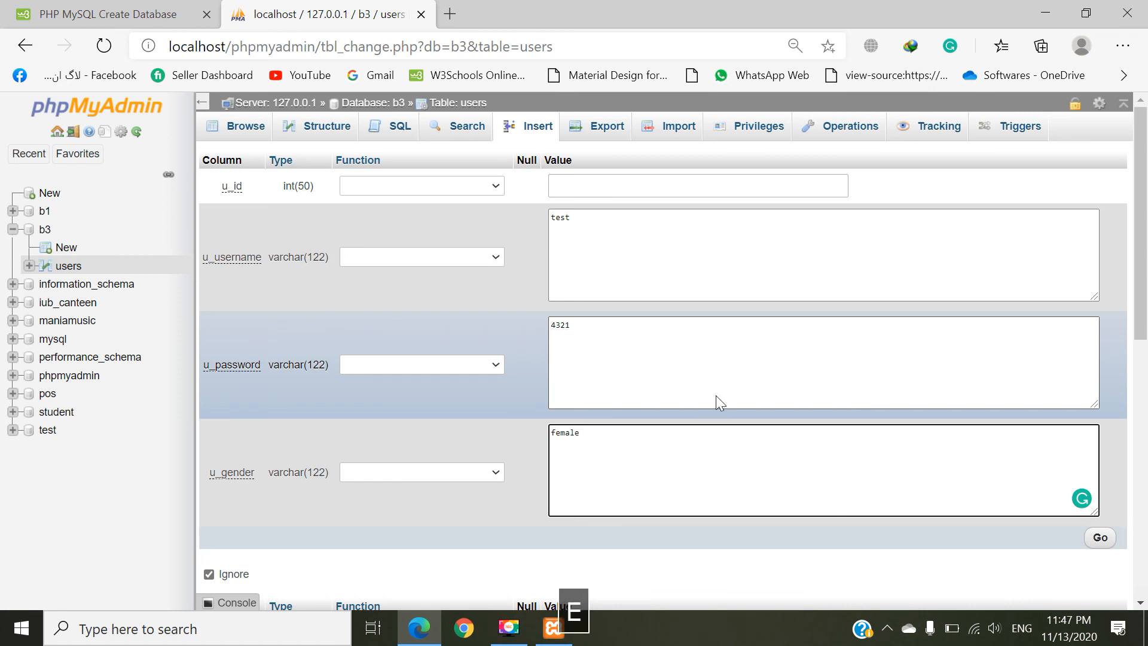
scroll(716, 396, down, 2)
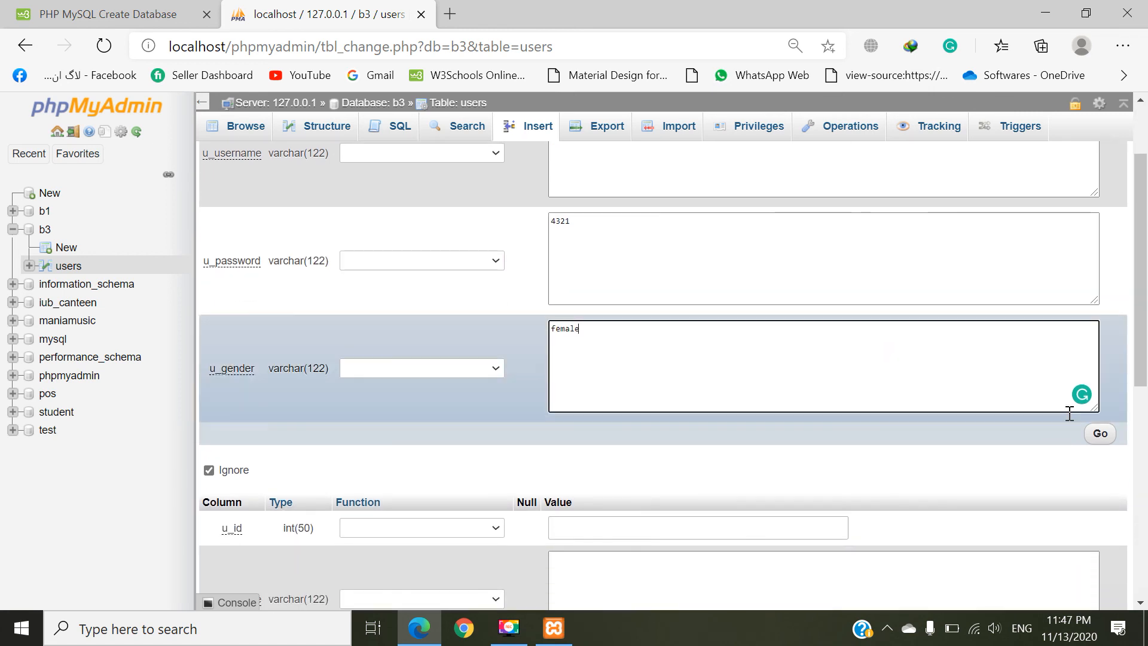
click(1099, 431)
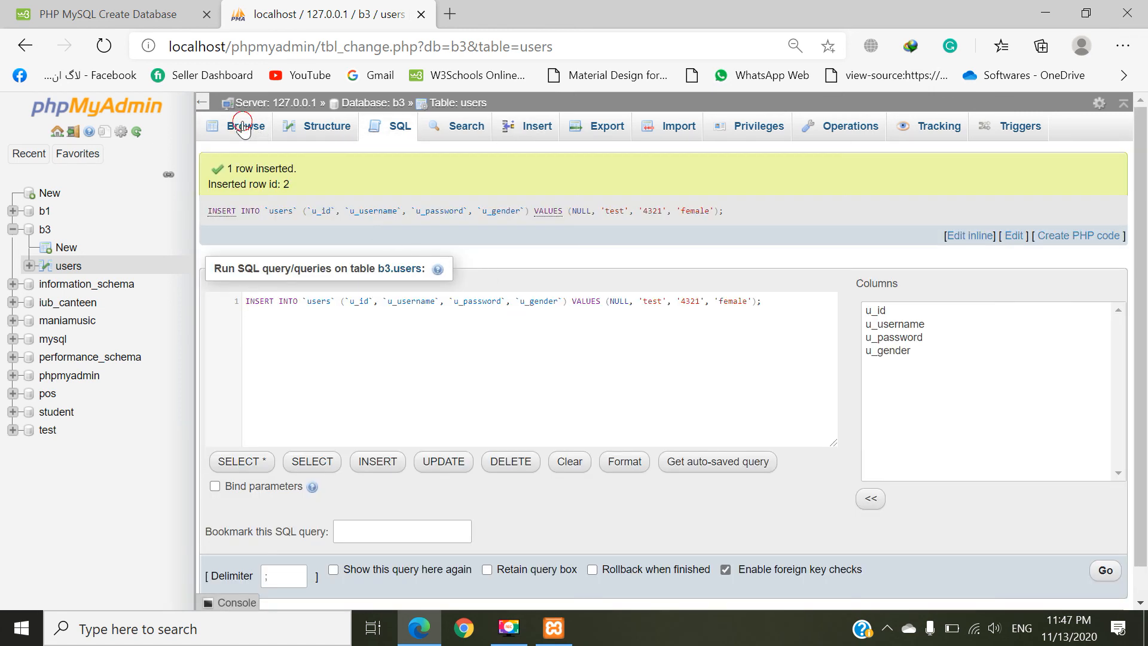
click(242, 126)
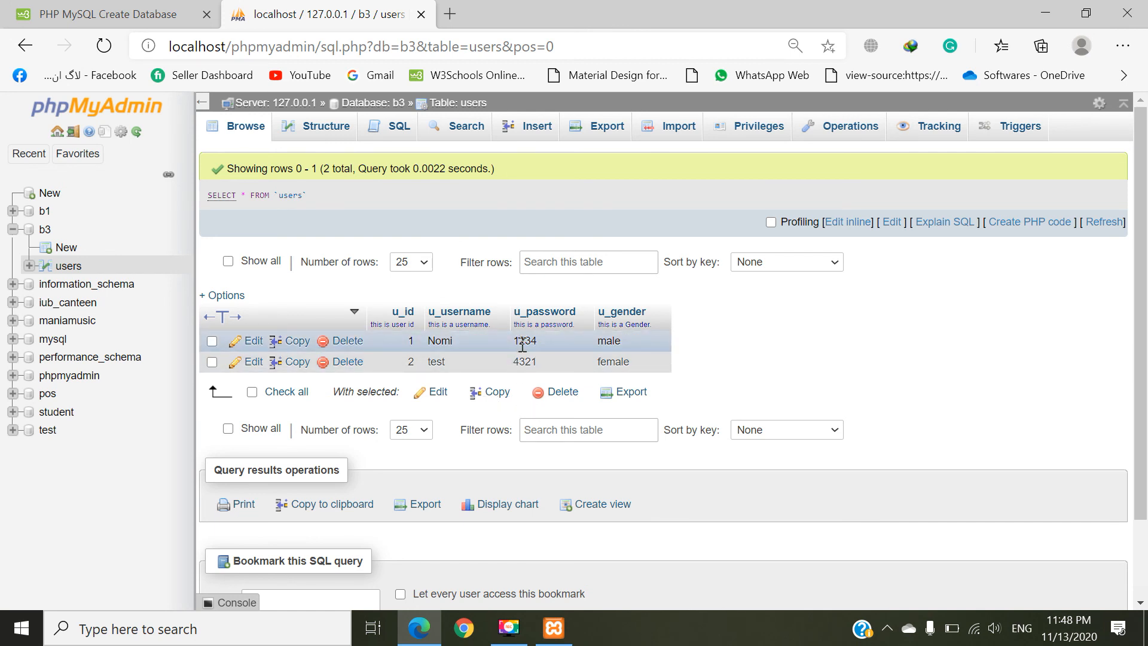
click(1080, 600)
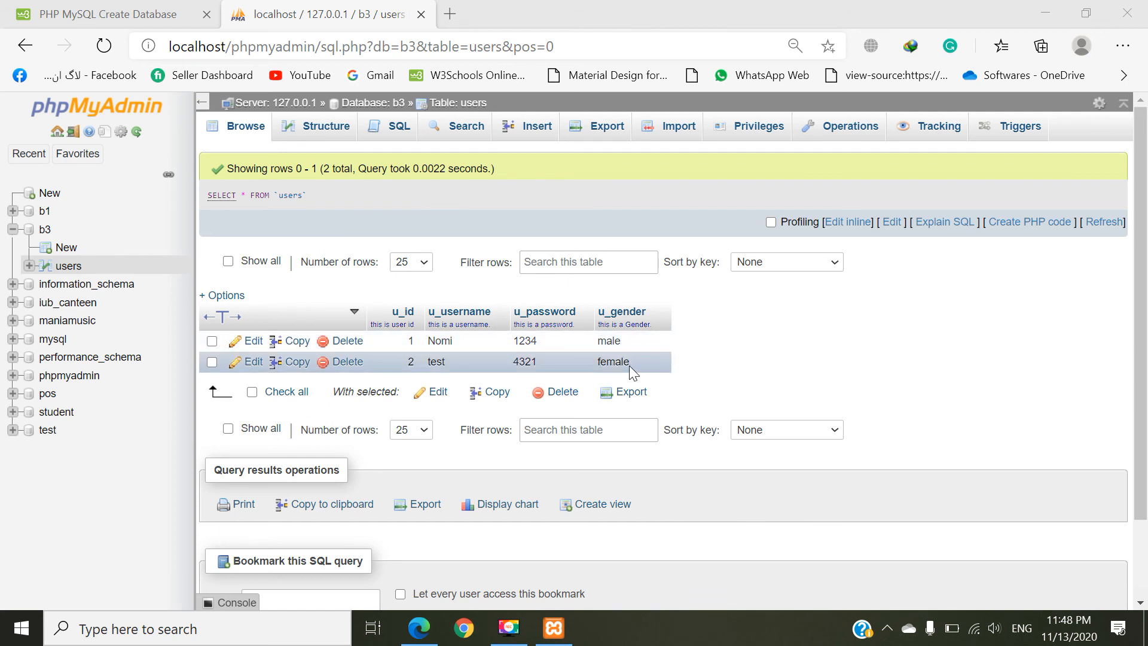
Step: Edit the row with u_id 2, changing its u_gender to male, and save it
click(252, 362)
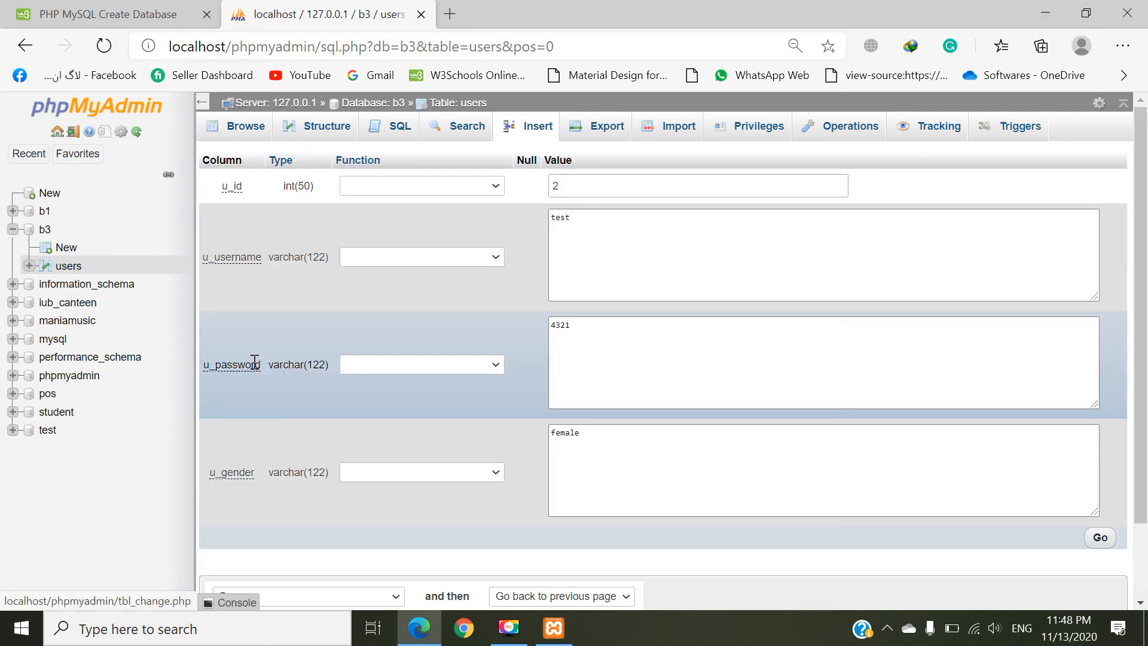
click(607, 238)
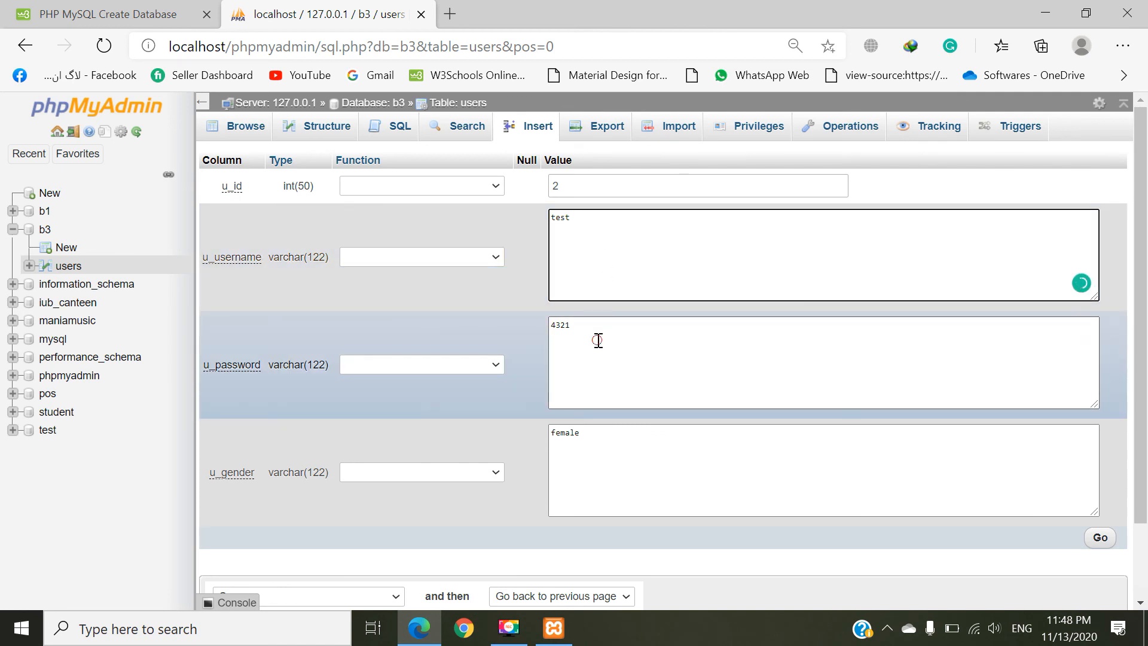
click(597, 339)
double_click(597, 426)
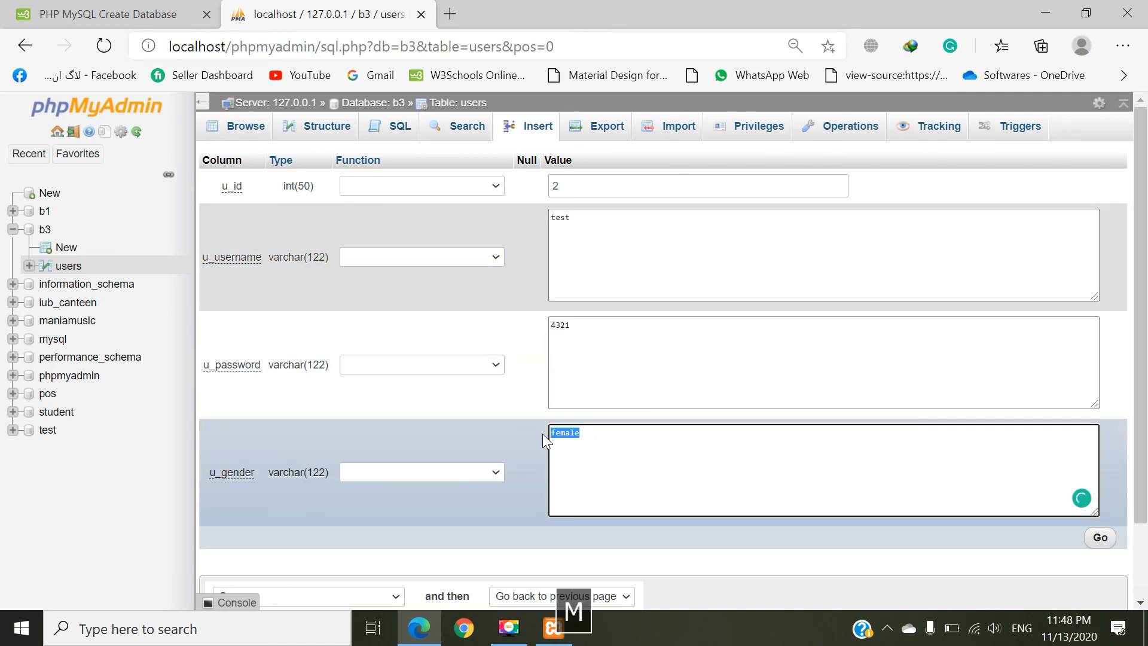
text(male)
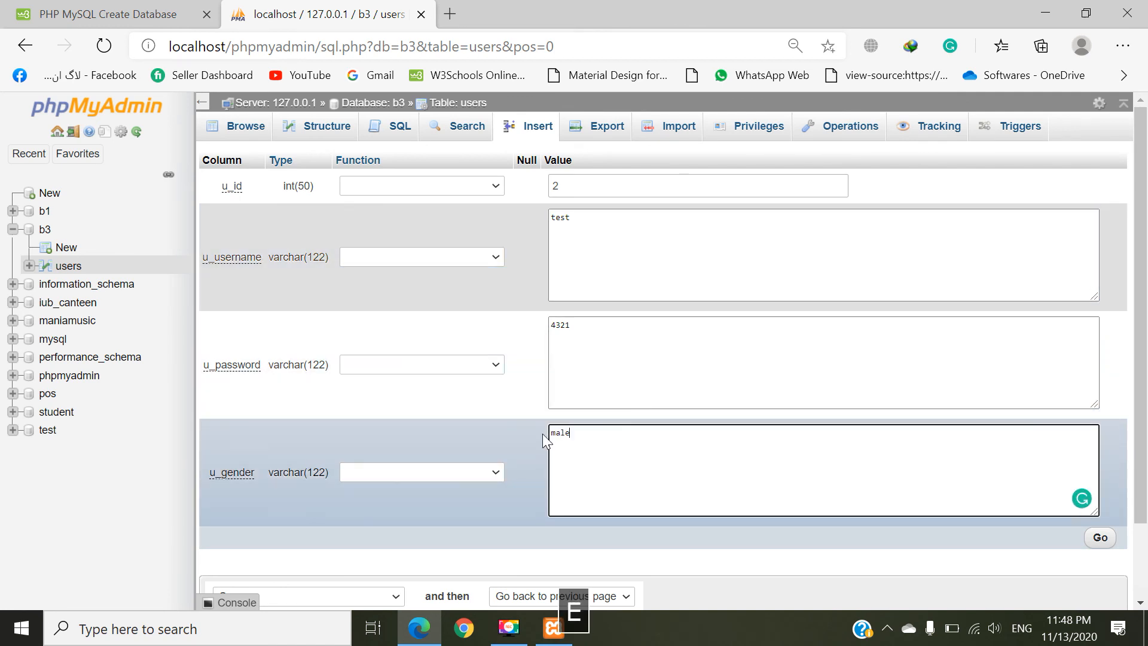
click(1099, 541)
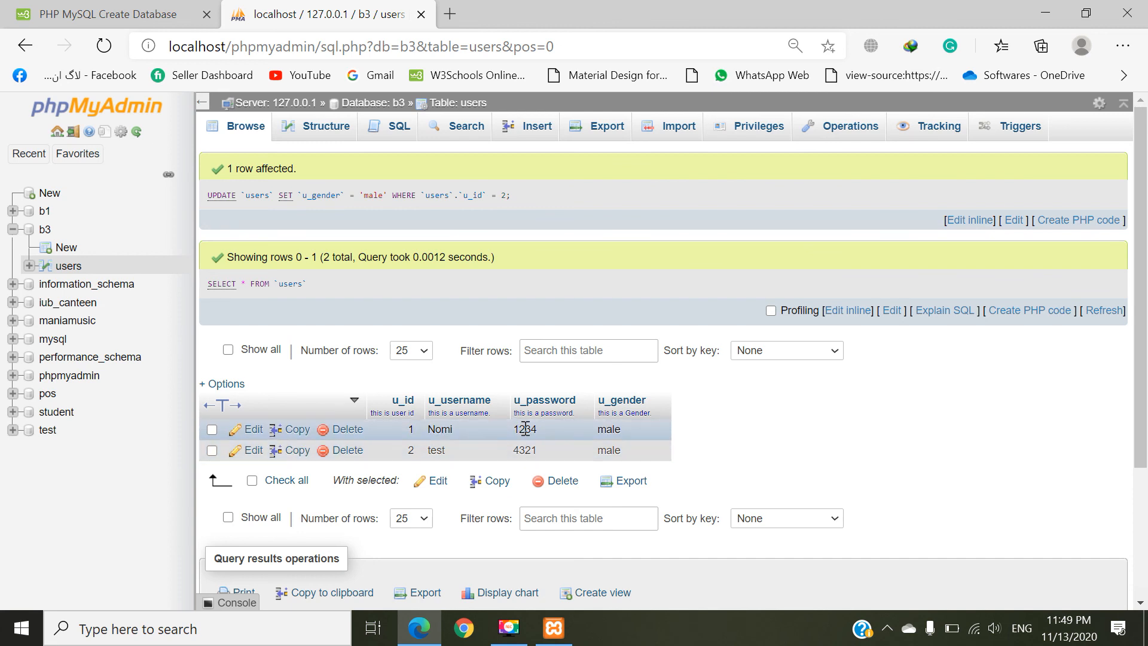
Step: Edit the u_password value of the row with u_id 1 directly in the results grid, appending four digits, and save it
double_click(547, 429)
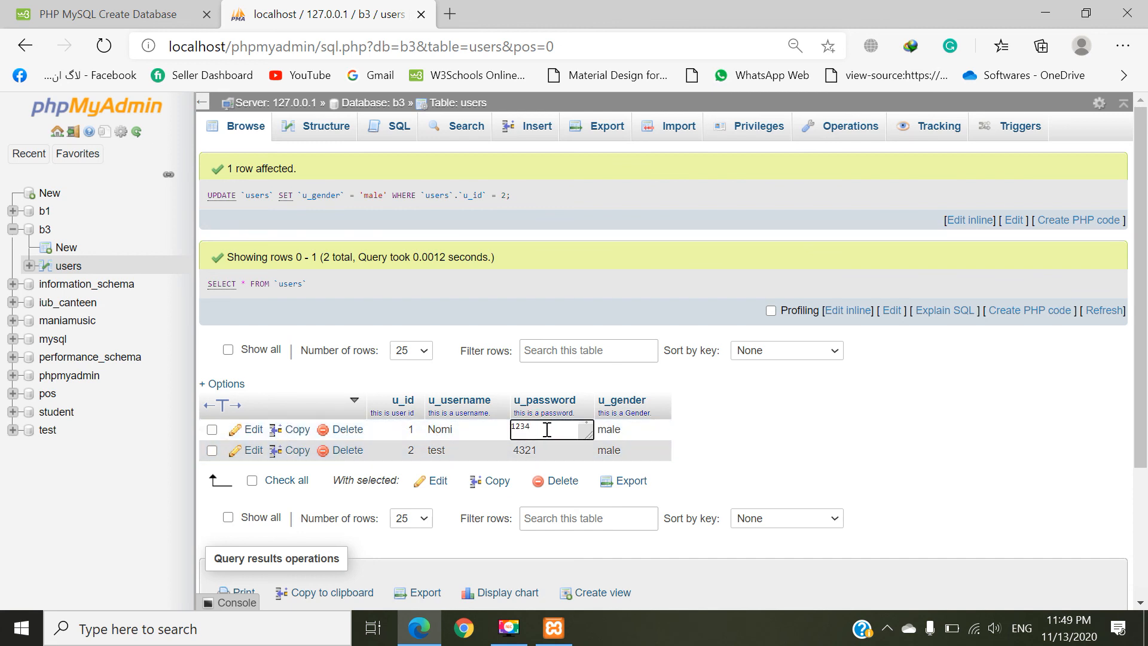
text(5678)
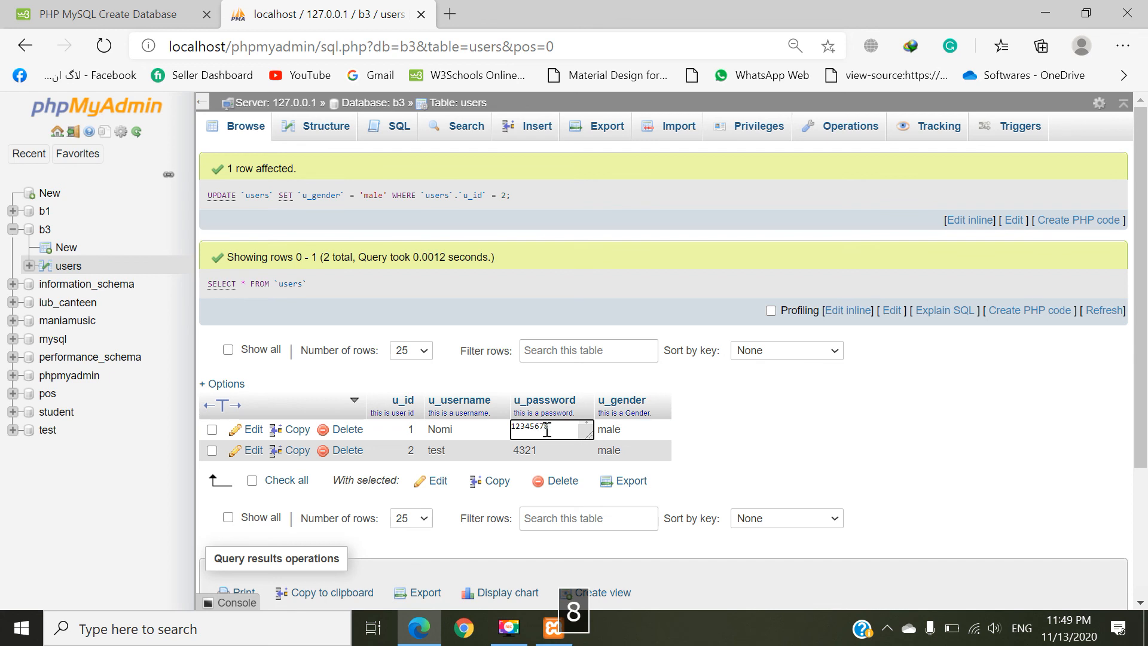
click(794, 434)
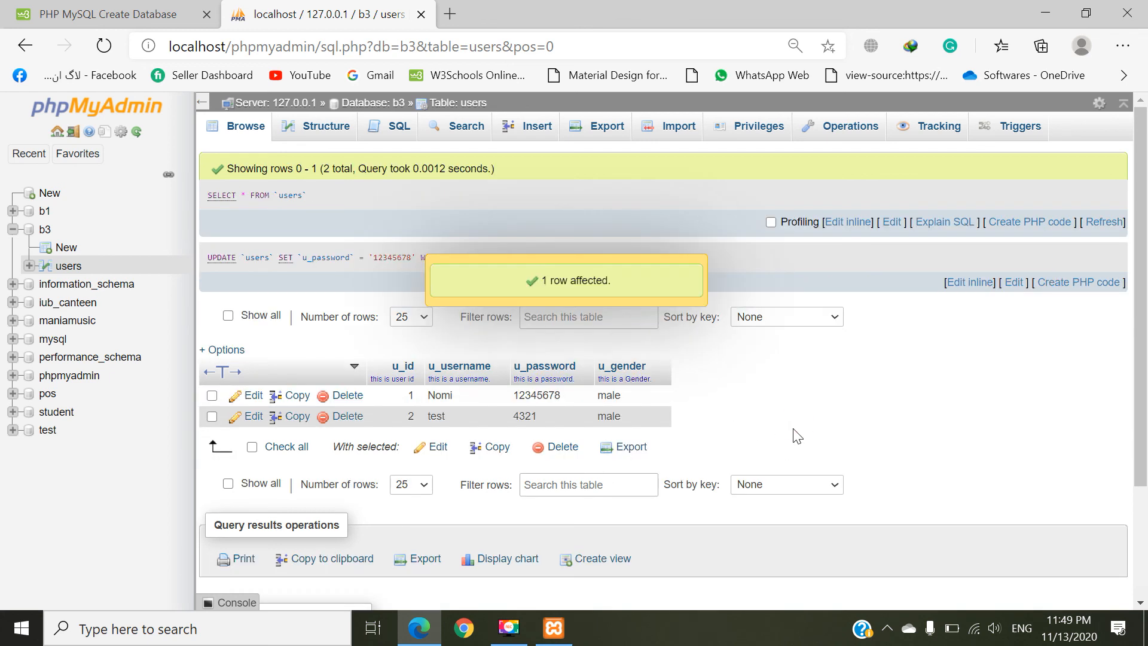